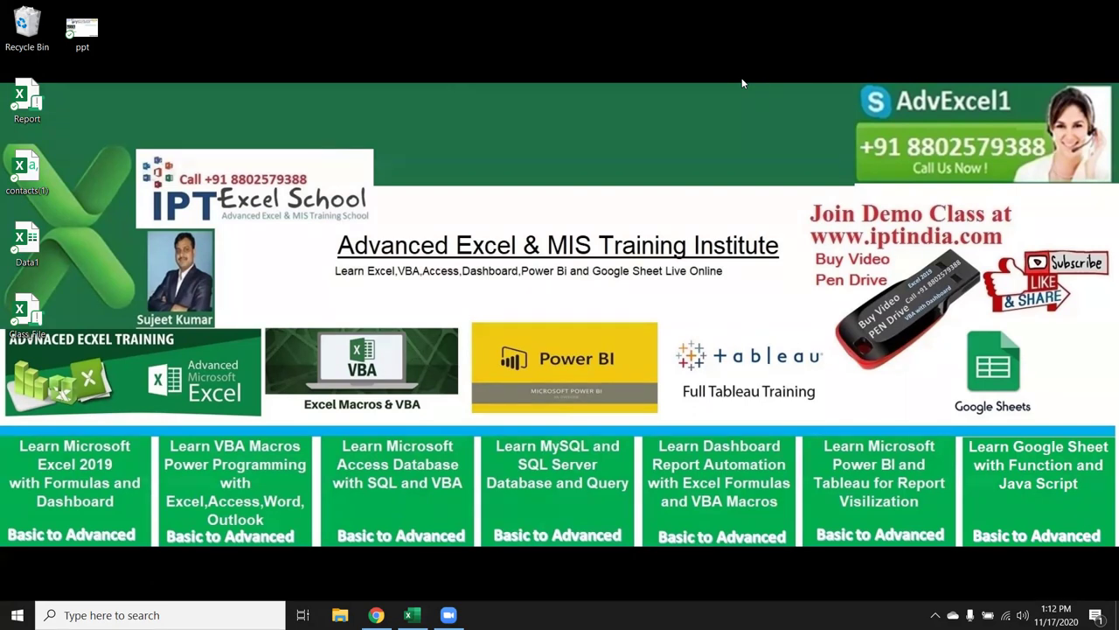
Bring up Class_File and copy the Name column from column A into column V
left_click(412, 615)
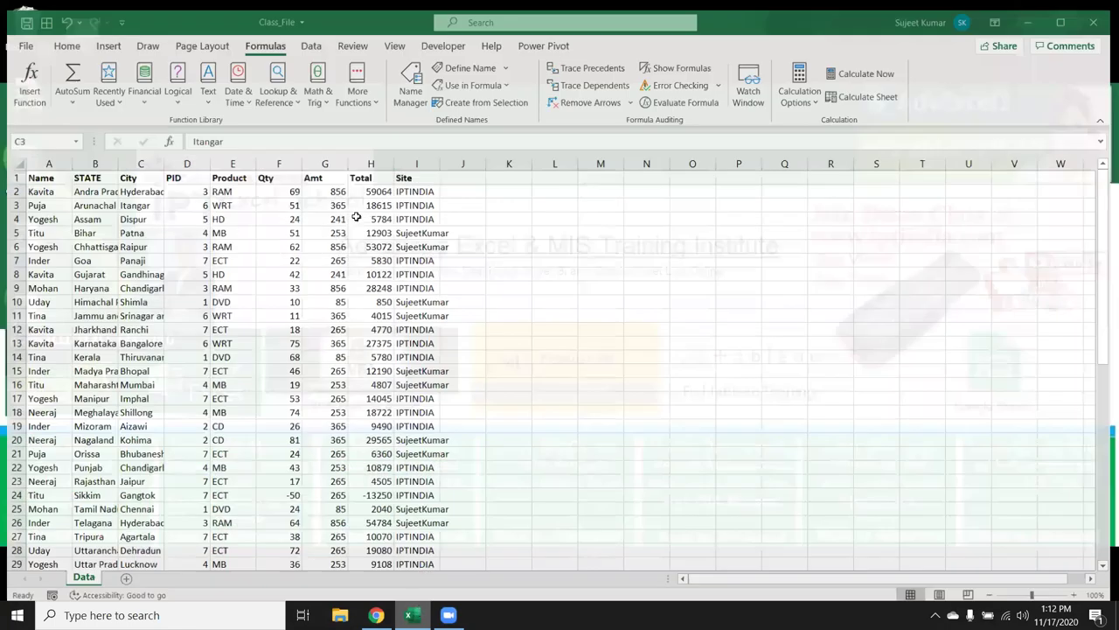
left_click(39, 212)
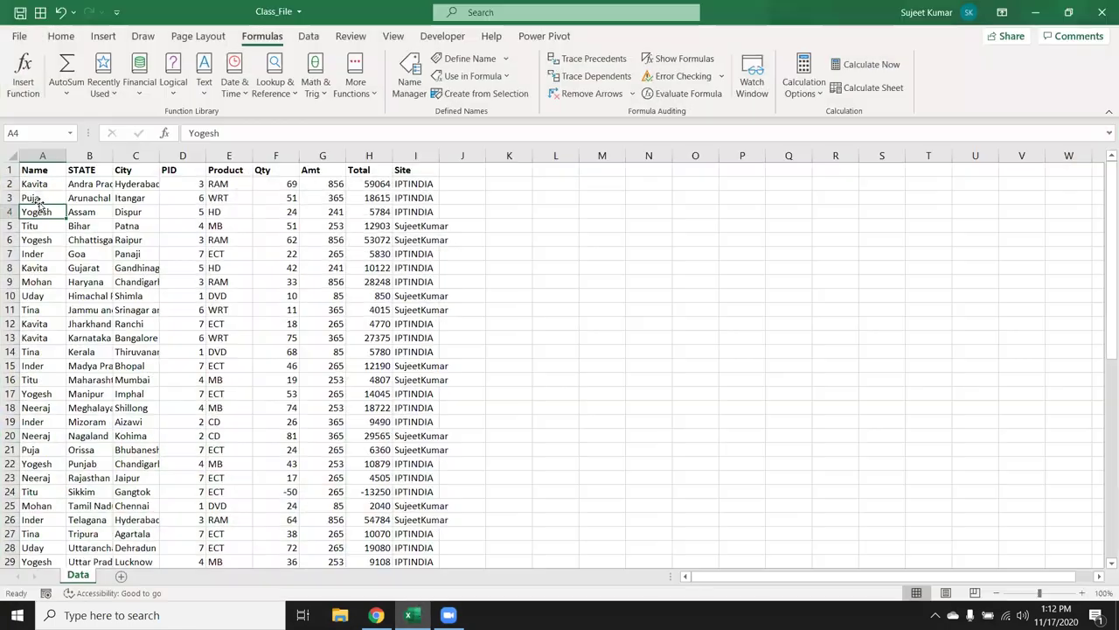
left_click(38, 200)
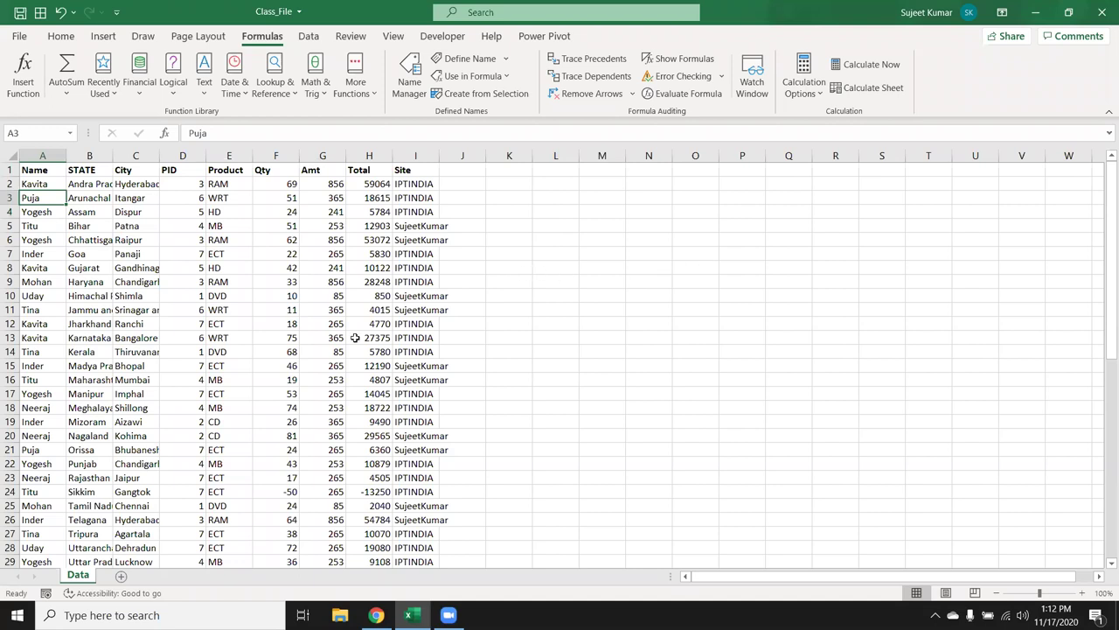
left_click(547, 197)
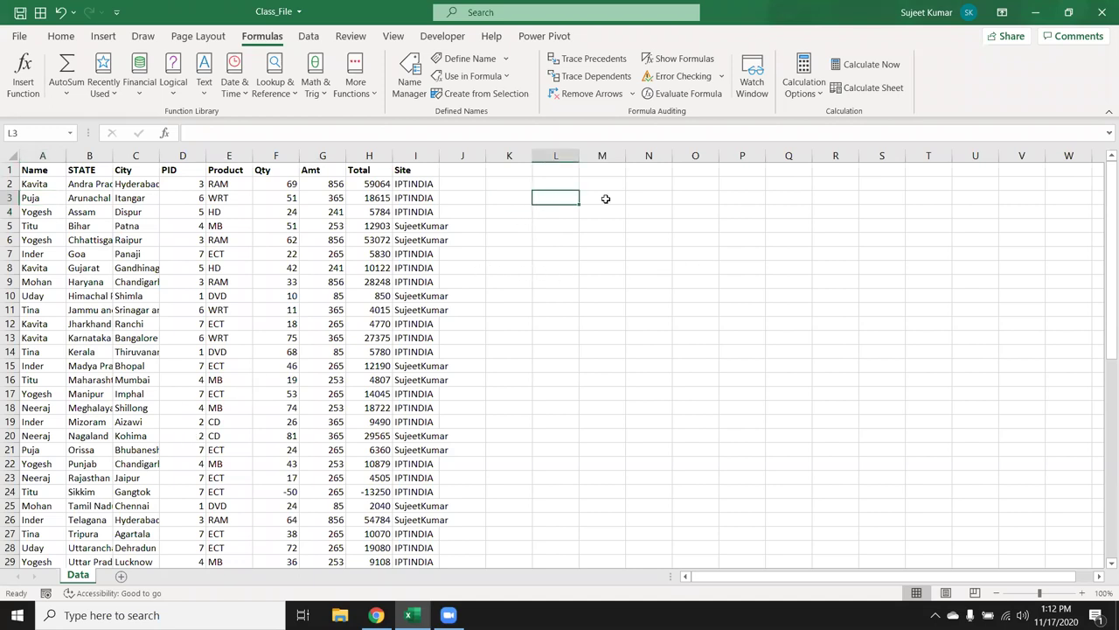
type("a")
key("Escape")
left_click(42, 156)
key("ctrl+c")
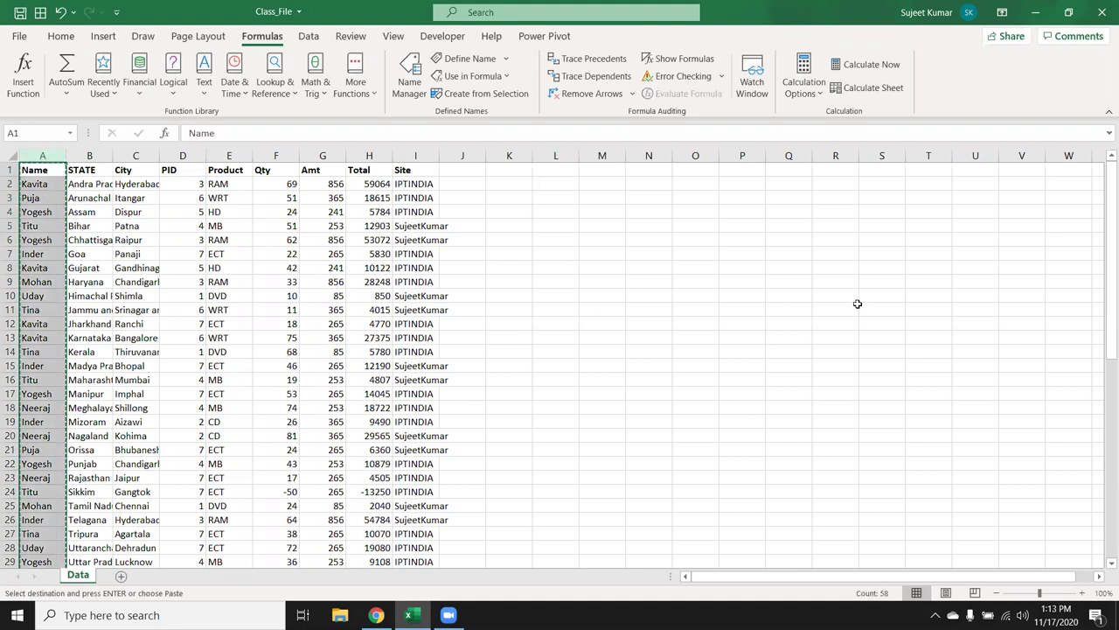
left_click(1020, 173)
key("ctrl+v")
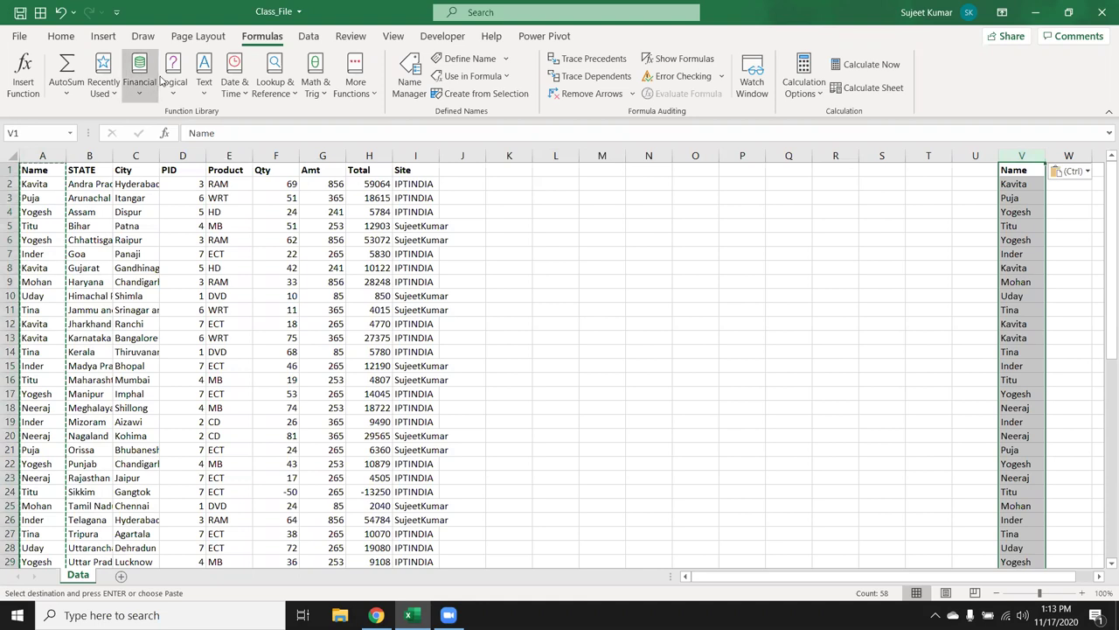
Remove duplicates from the copied names in column V, leaving 9 unique names
left_click(309, 37)
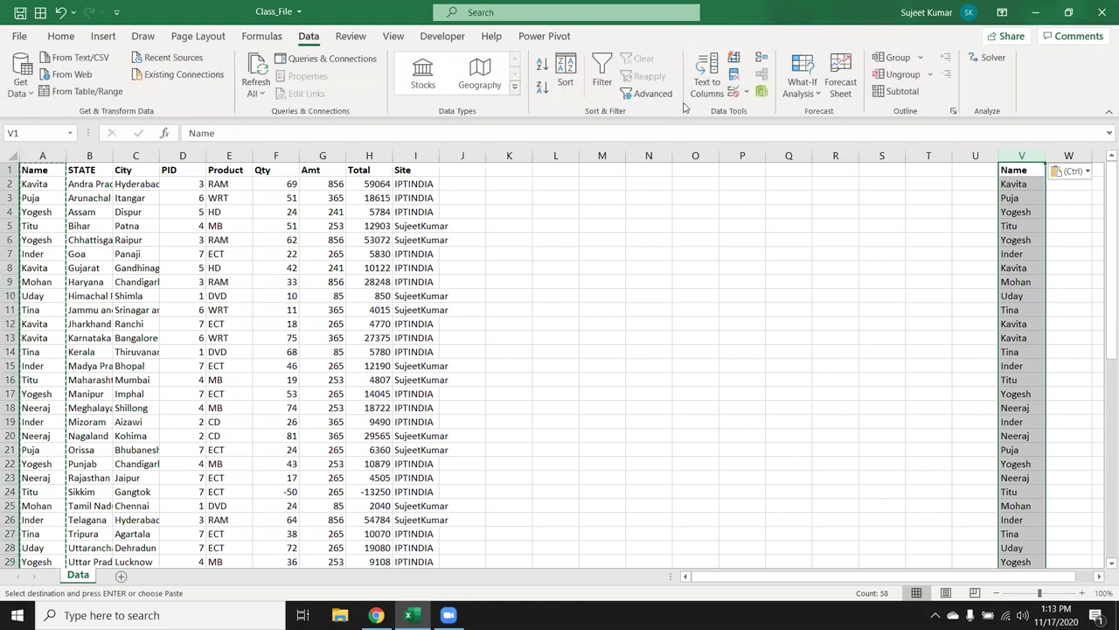
left_click(737, 82)
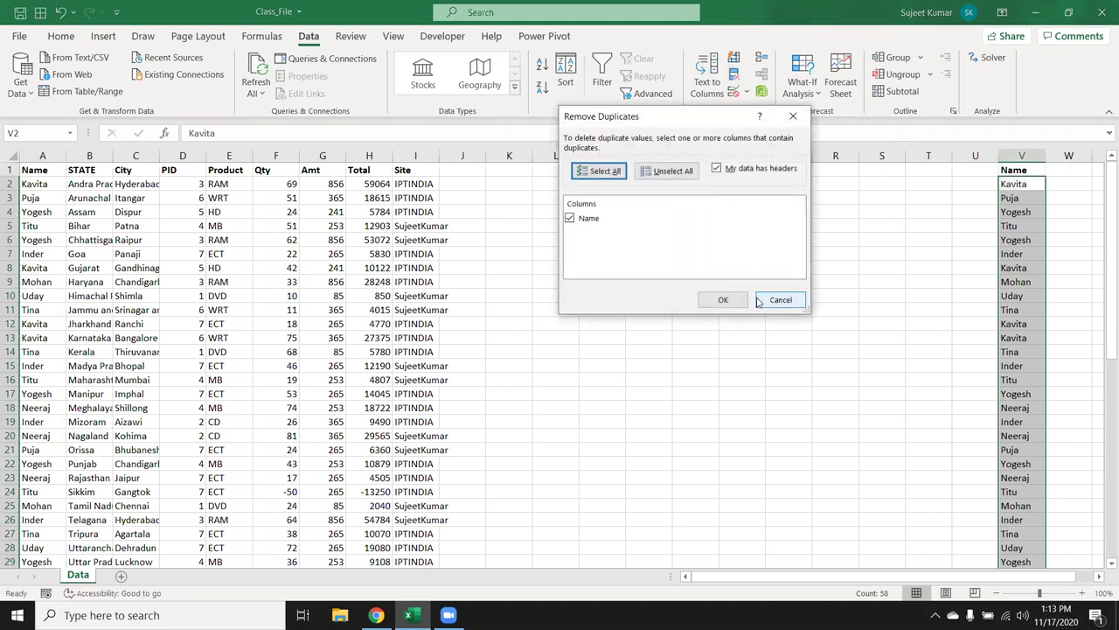
left_click(727, 297)
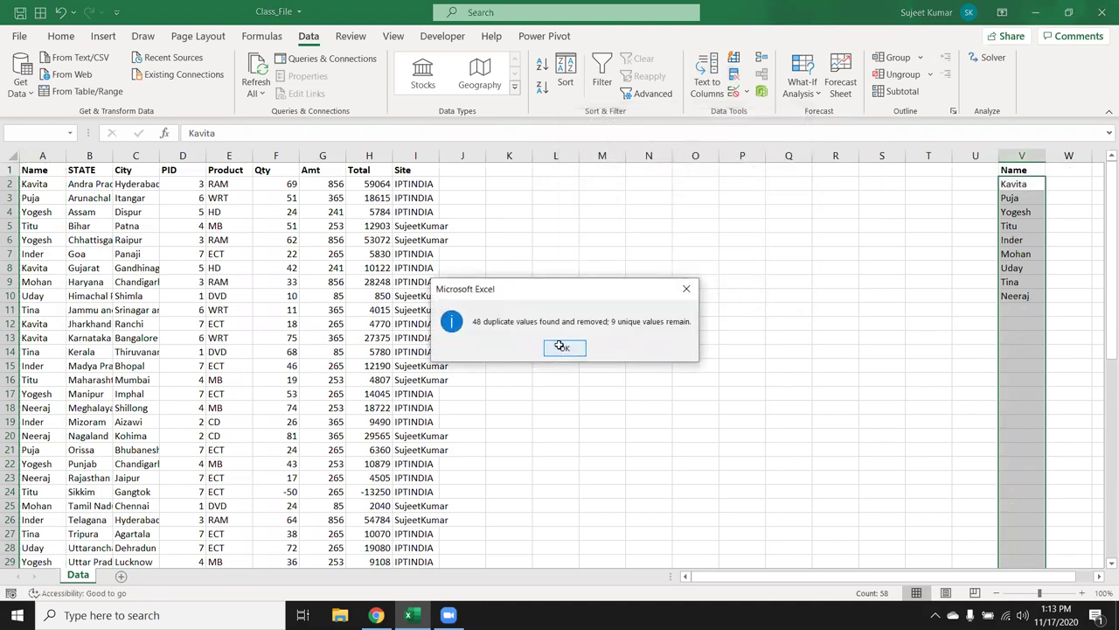
left_click(561, 348)
left_click(449, 183)
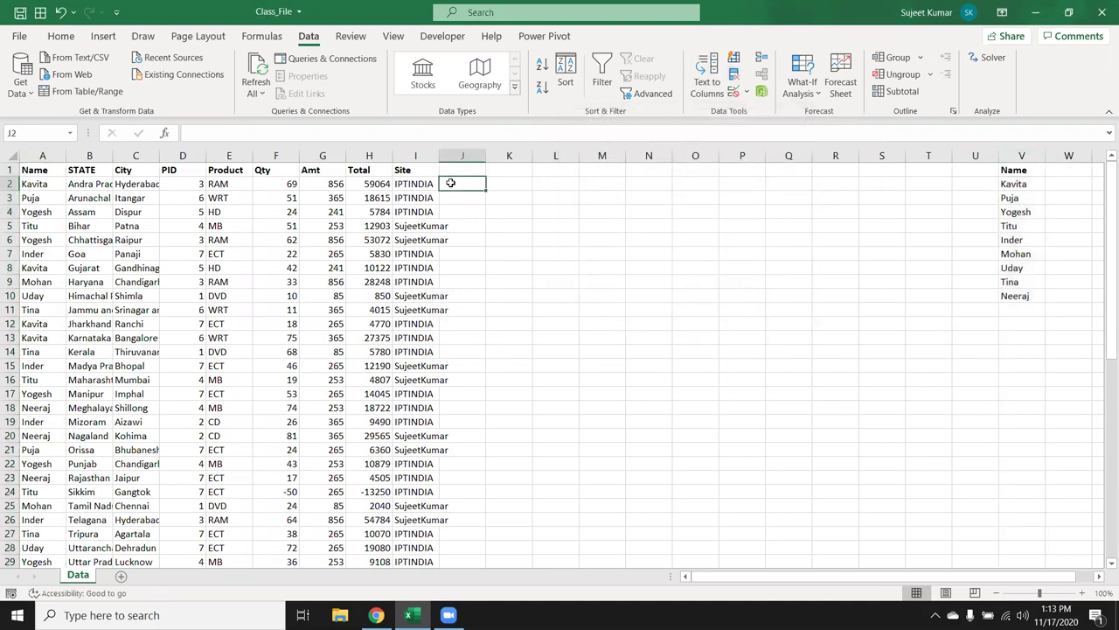
left_click(516, 227)
Label K5 'Select' and make L5 a list dropdown from $V$2:$V$10, showing Kavita
type("Select")
key("Tab")
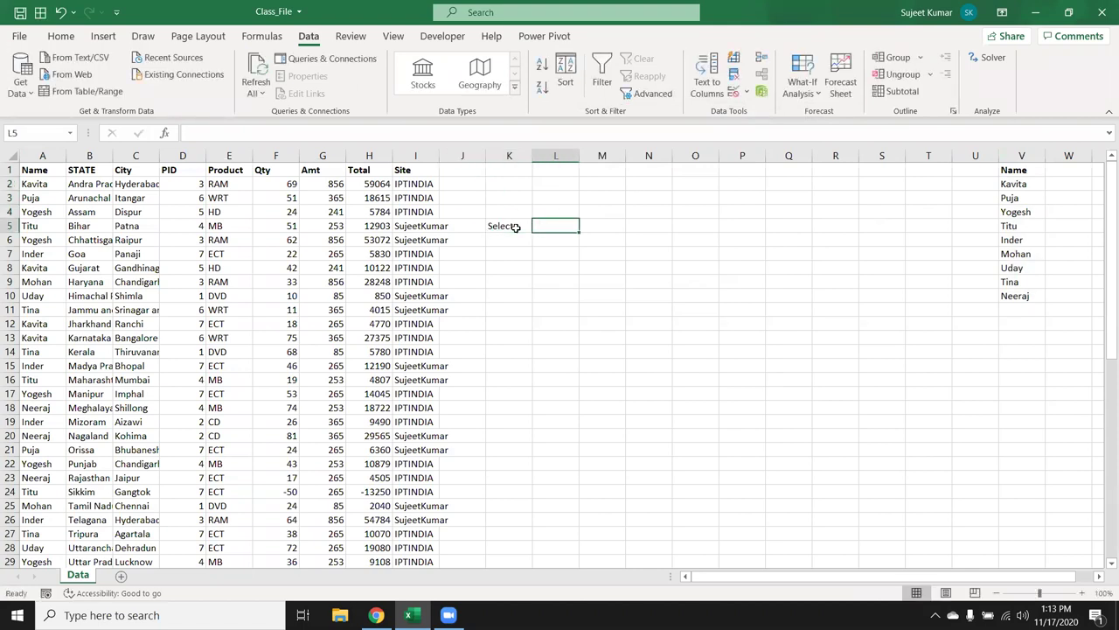
left_click(733, 91)
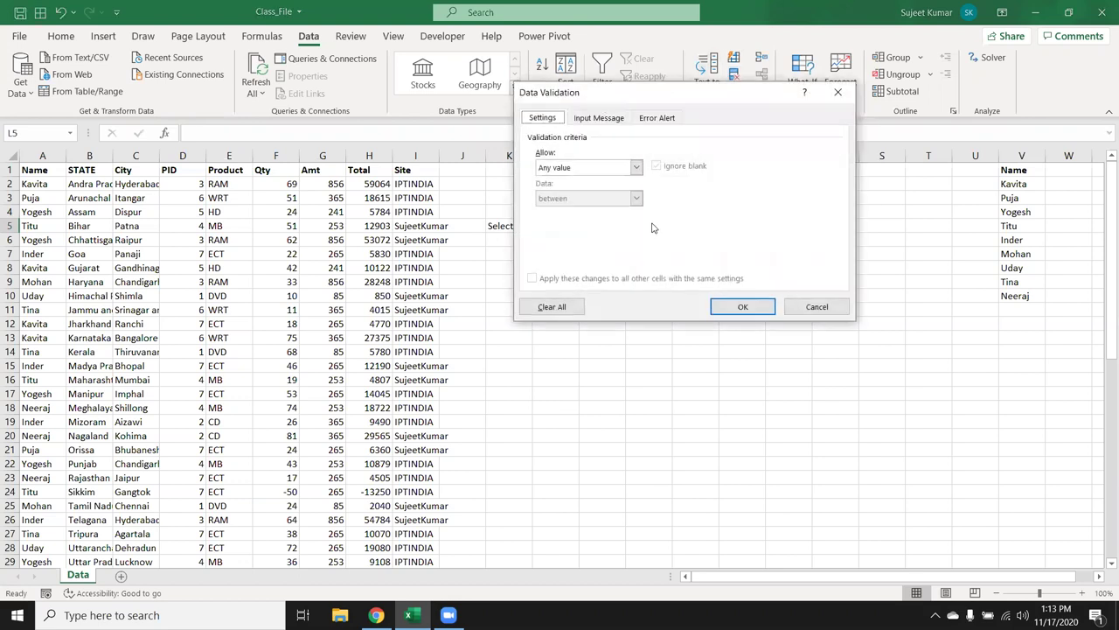
left_click(585, 167)
left_click(544, 176)
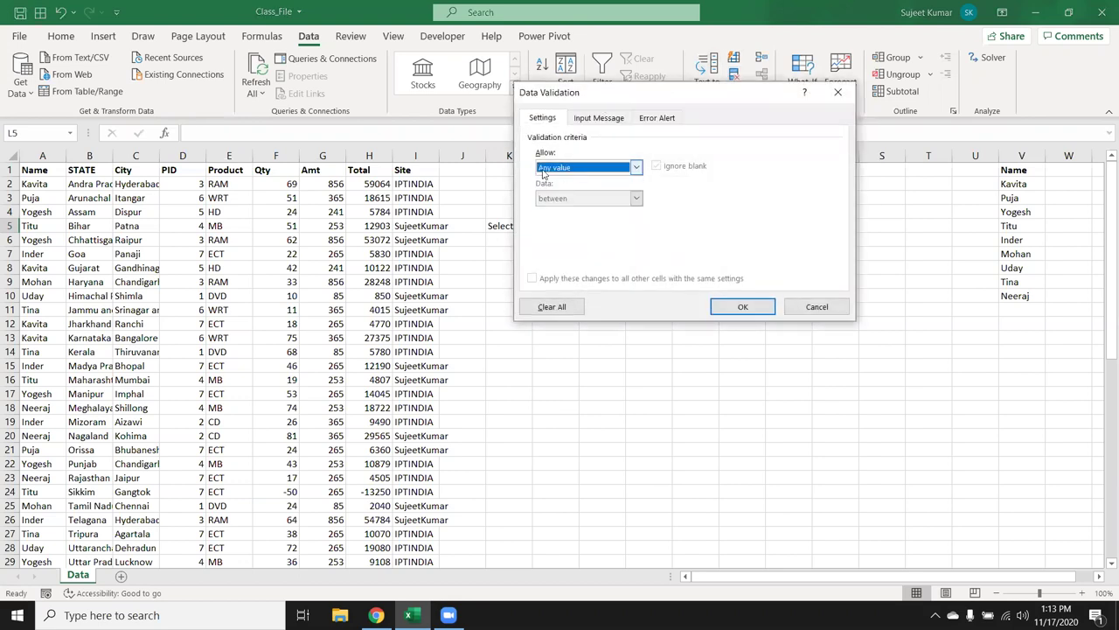
left_click(543, 172)
left_click(567, 207)
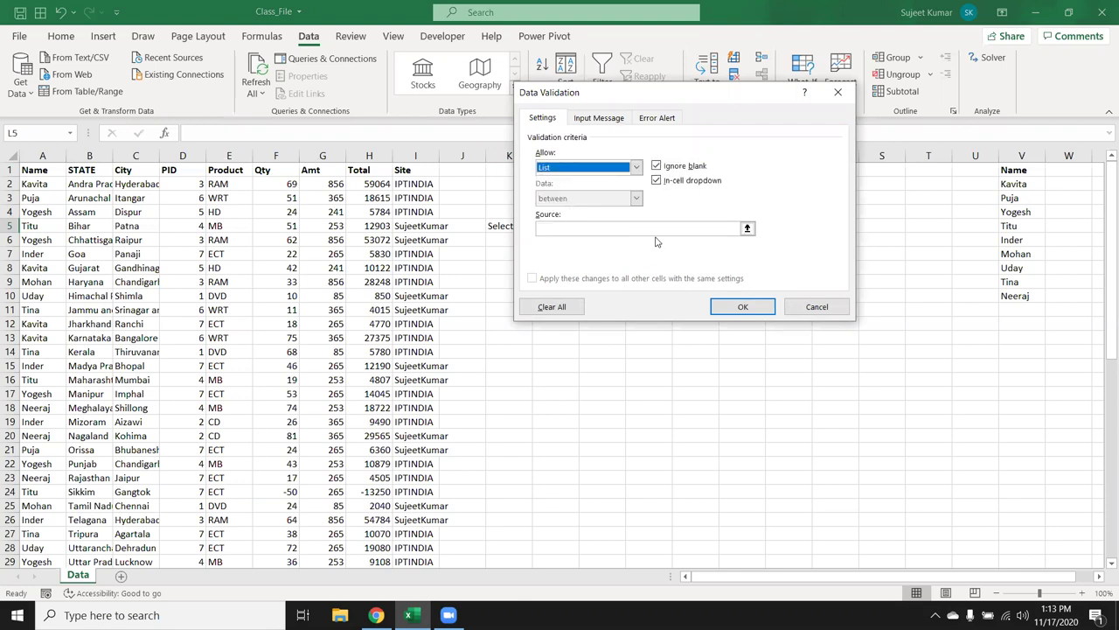
left_click(657, 229)
left_click_drag(1019, 183, 1014, 297)
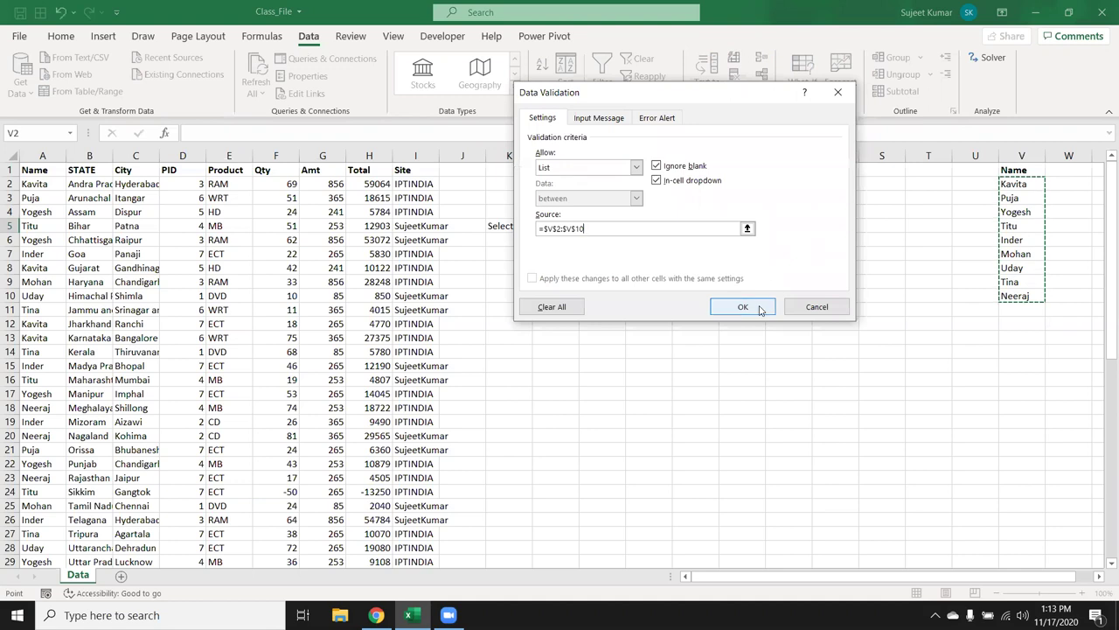
left_click(743, 307)
left_click(585, 227)
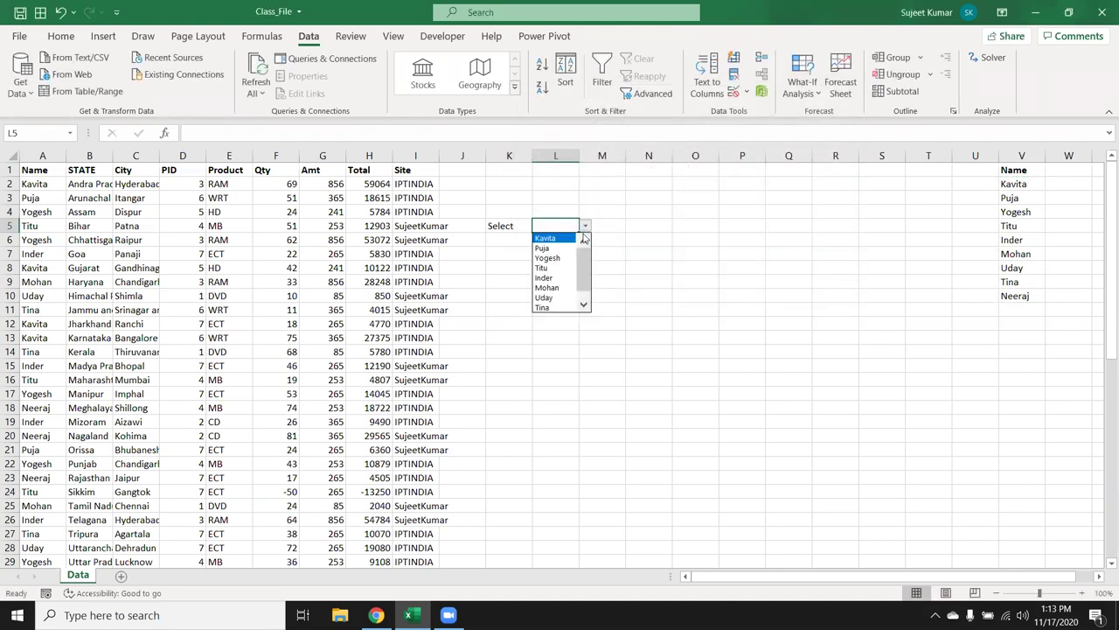
left_click(549, 238)
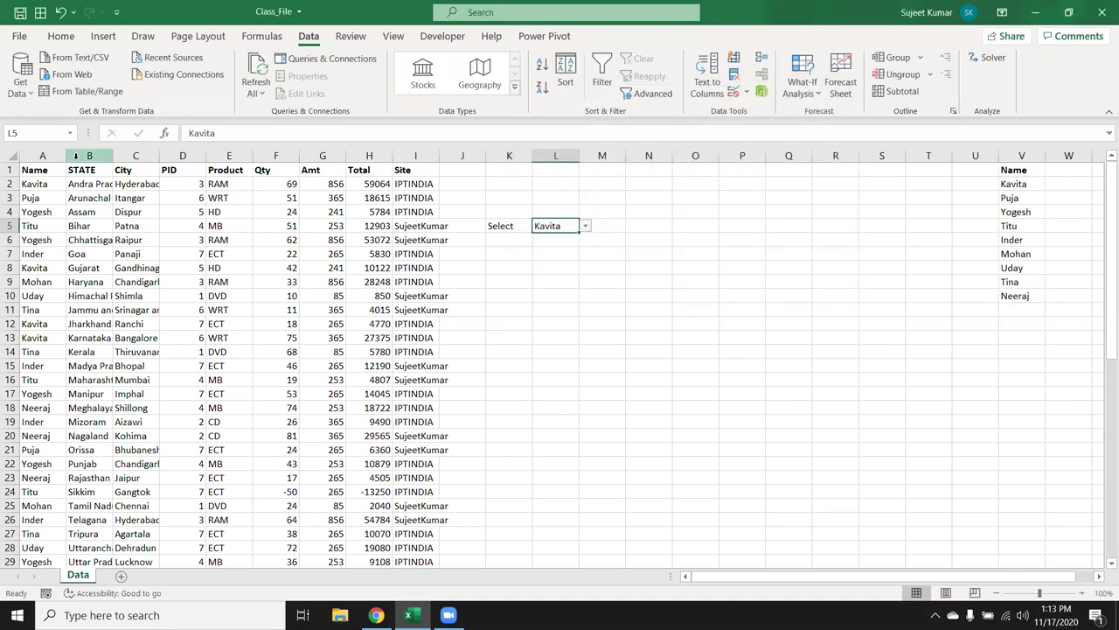
Copy the header row A1:I1
left_click(78, 166)
key("Left")
key("Right")
key("Left")
key("ctrl+shift+Right")
key("ctrl+c")
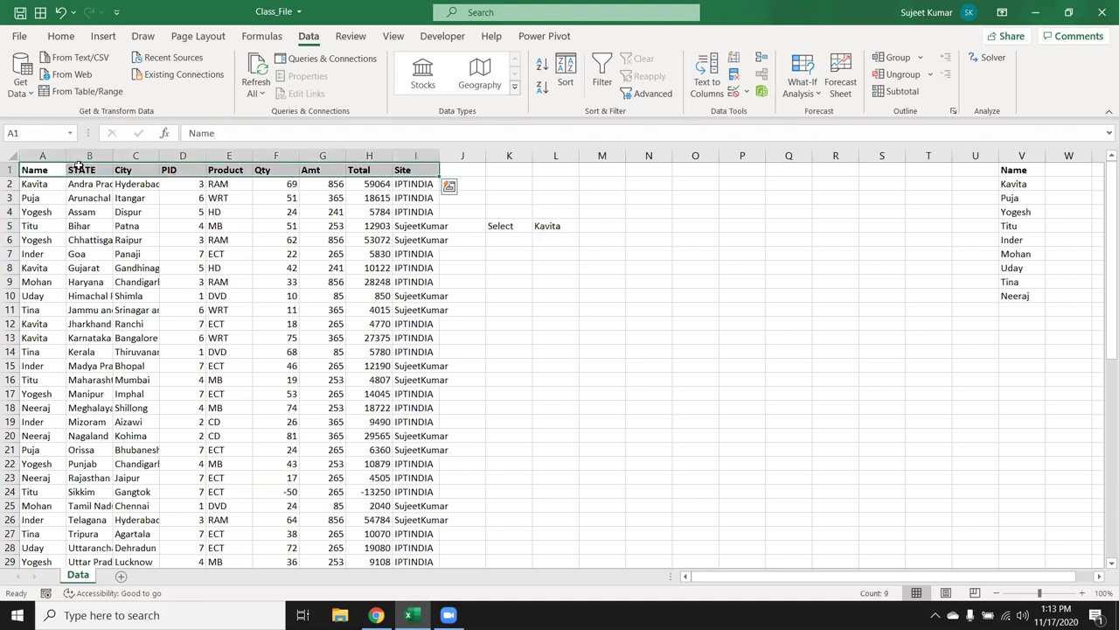
Paste the copied headers into row 10 starting at L10
left_click(552, 298)
key("ctrl+v")
left_click(670, 364)
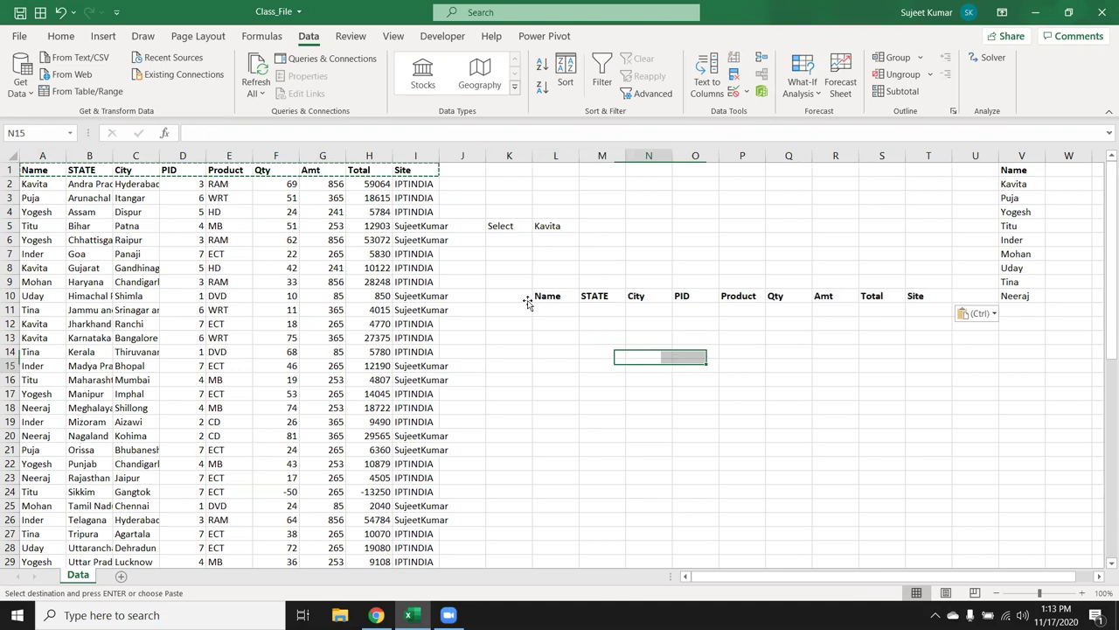
Insert a new column A headed 'Sr' with 1 as the first value in A2
left_click(36, 151)
key("ctrl+shift+plus")
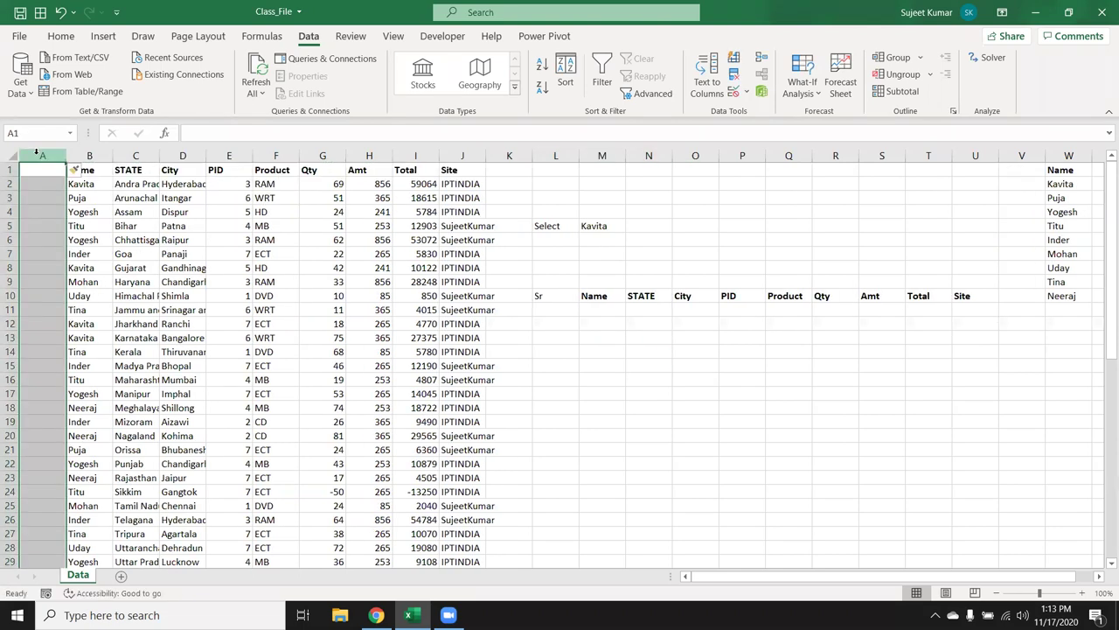
key("Right")
key("Right")
key("Down")
key("Down")
key("Down")
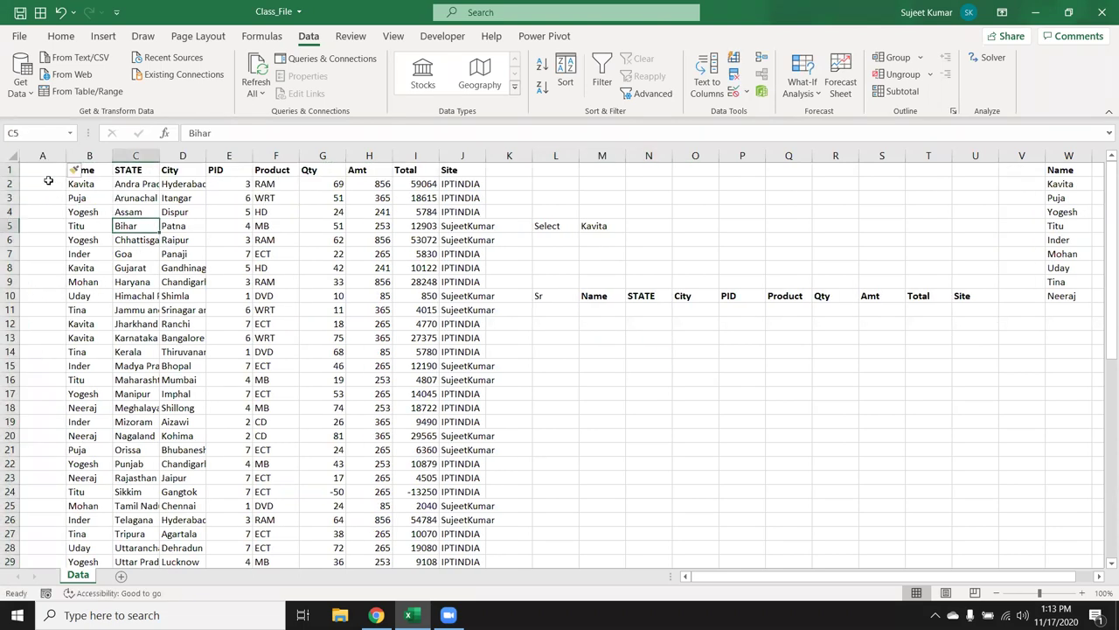
left_click(45, 171)
type("Sr")
key("Return")
type("1")
key("Return")
Enter =COUNTIF($B$2:B2,B2) in A2 as a running count of each name
type("2")
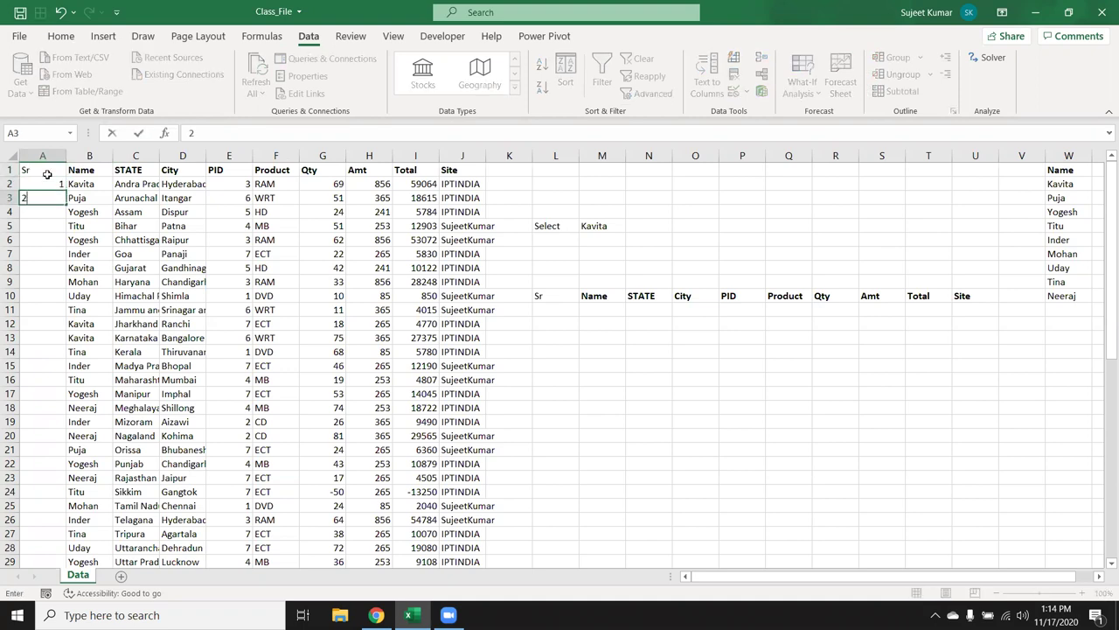
key("Escape")
left_click(48, 177)
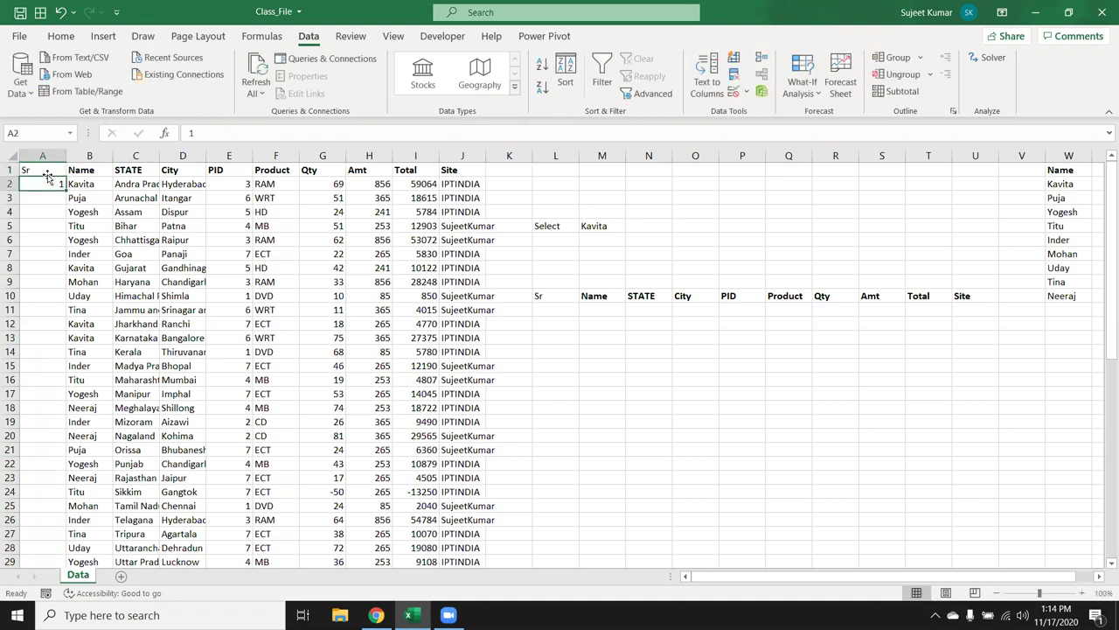
type("=")
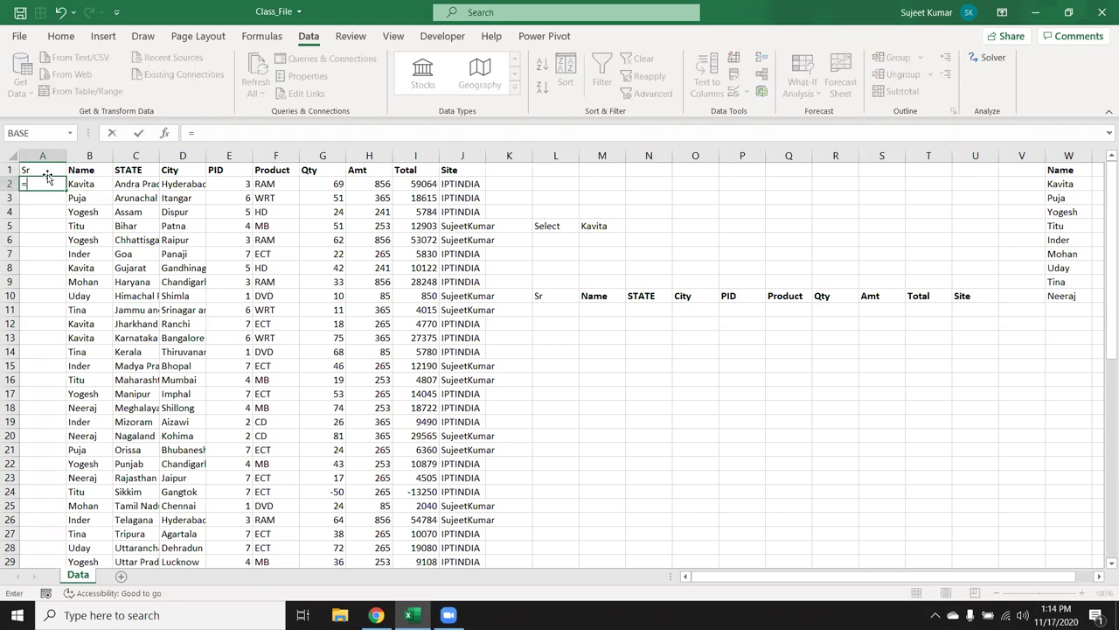
type("cou")
key("Down")
key("Down")
key("Down")
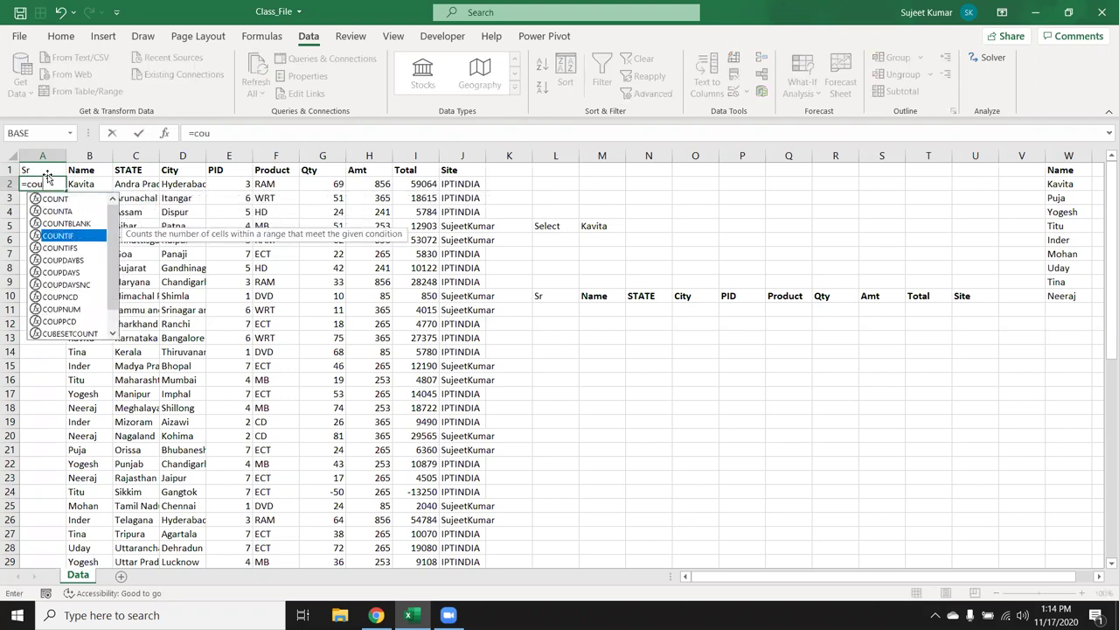
key("Tab")
key("Right")
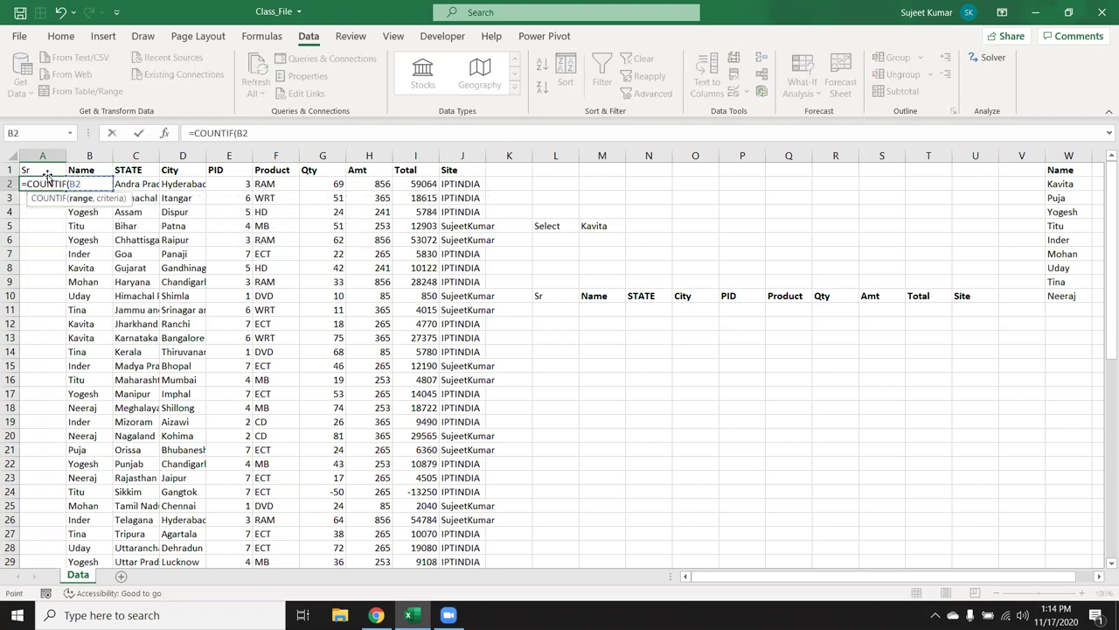
type(">")
key("Right")
type(",")
key("Right")
type(")")
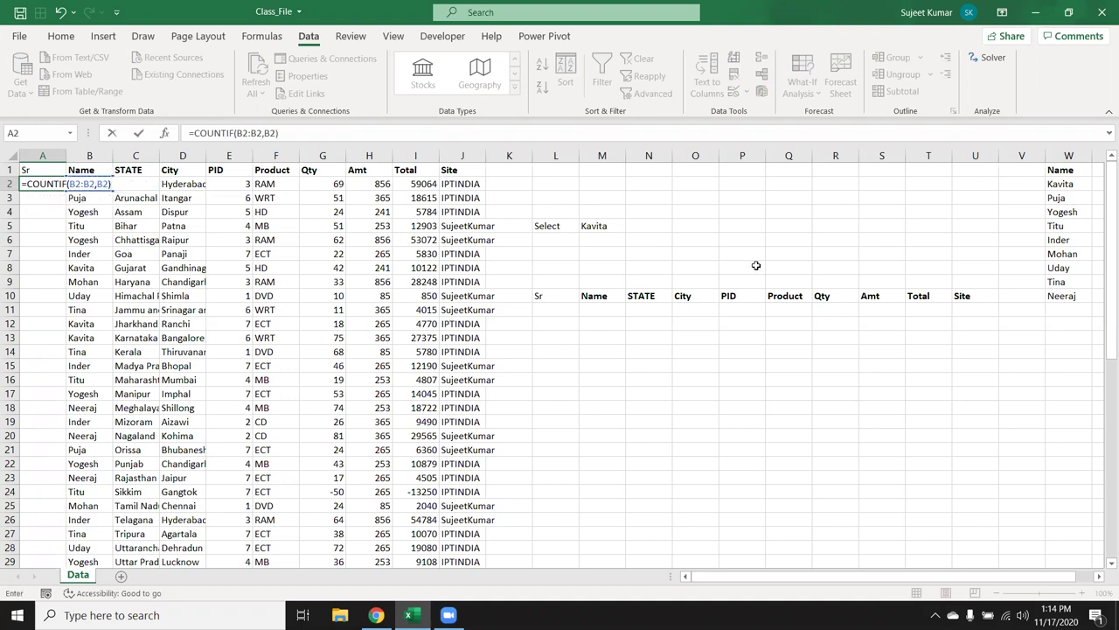
key("Return")
Fill the COUNTIF formula down column A and check A6's expanding range
left_click(42, 182)
double_click(42, 182)
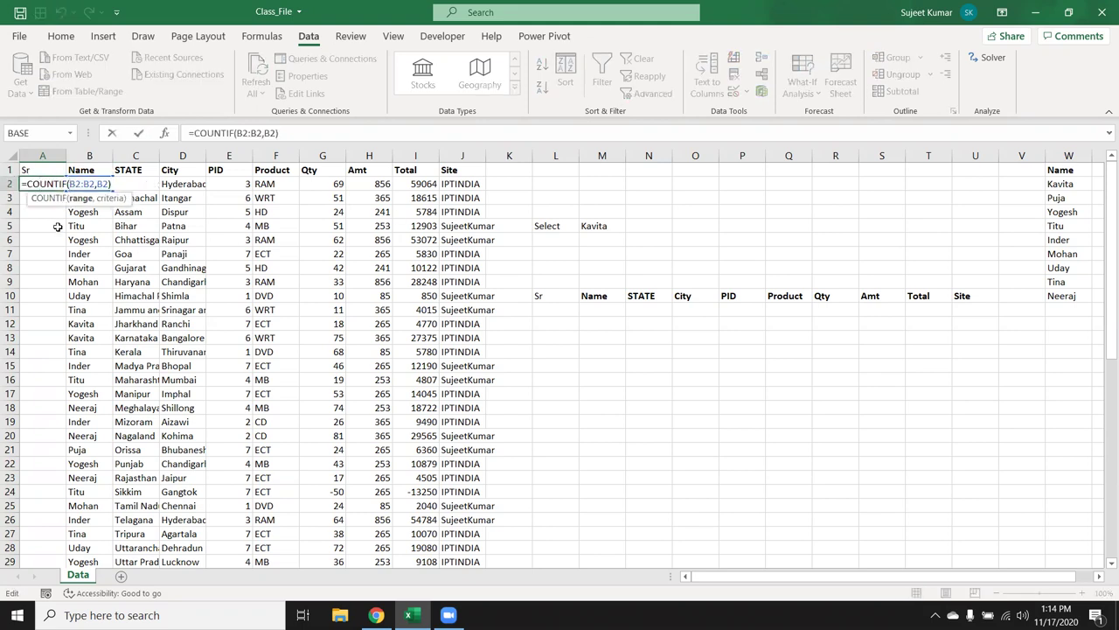
key("Return")
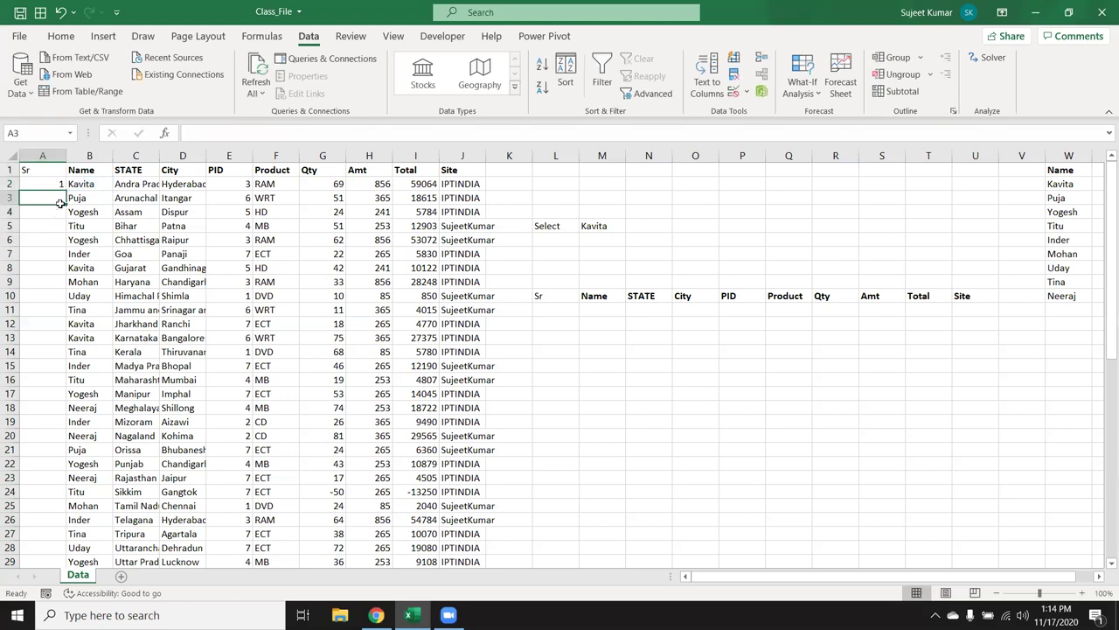
left_click(62, 183)
double_click(67, 189)
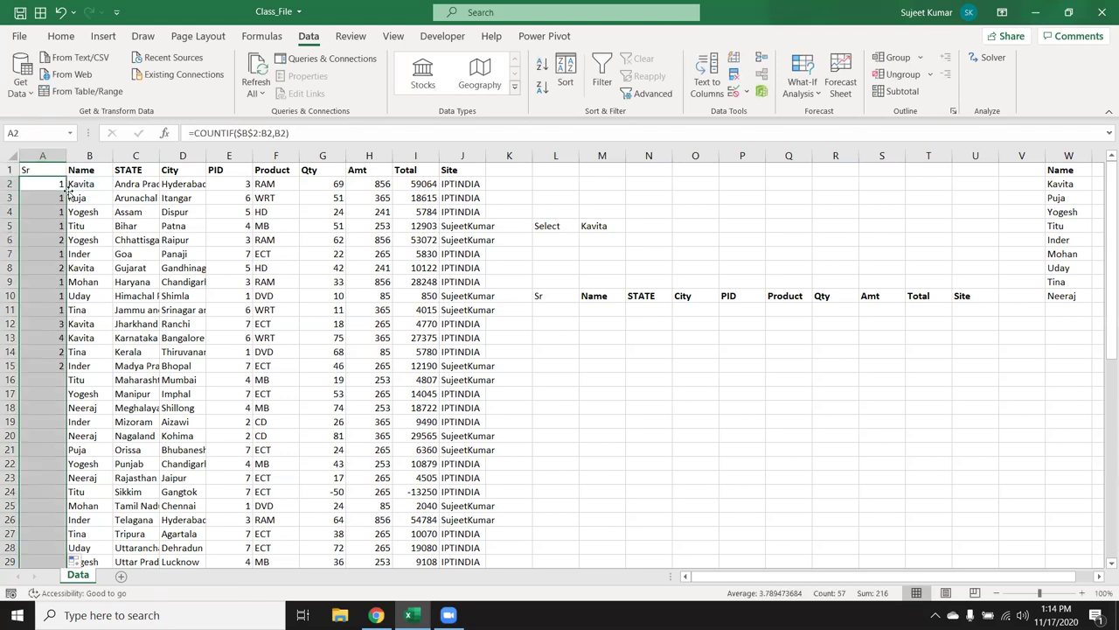
left_click(57, 183)
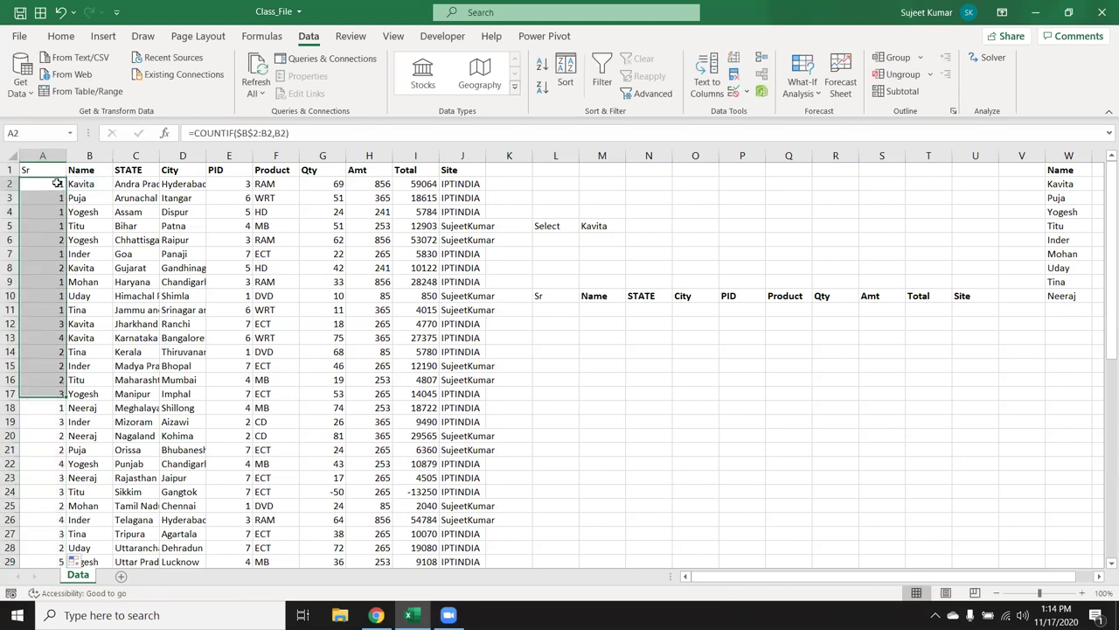
left_click(50, 274)
left_click(47, 183)
key("Down")
key("Down")
key("Down")
key("Down")
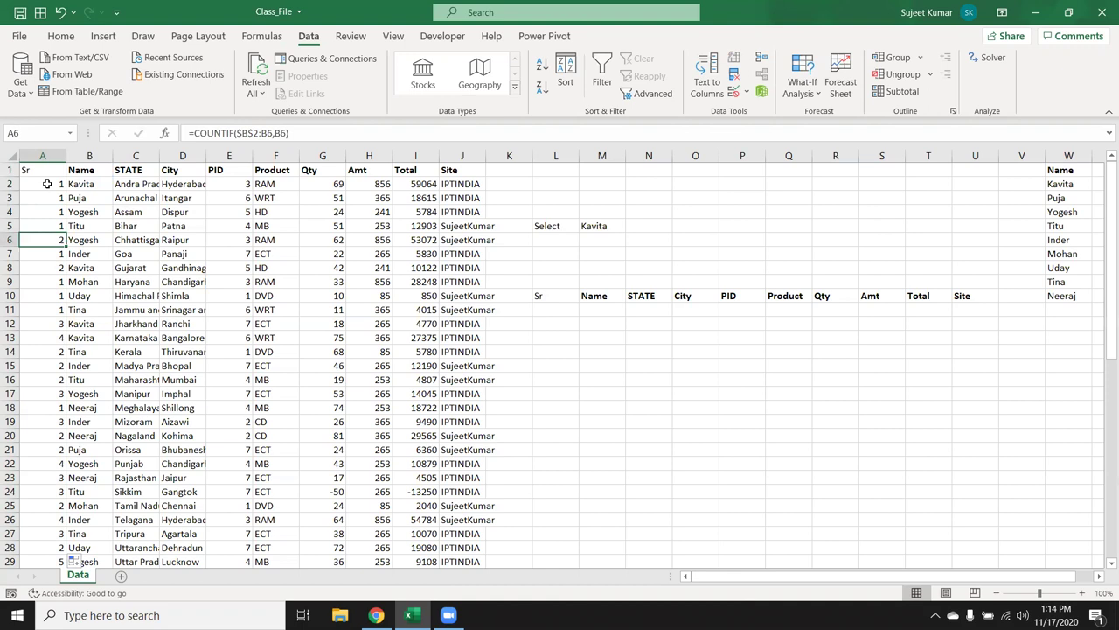
key("F2")
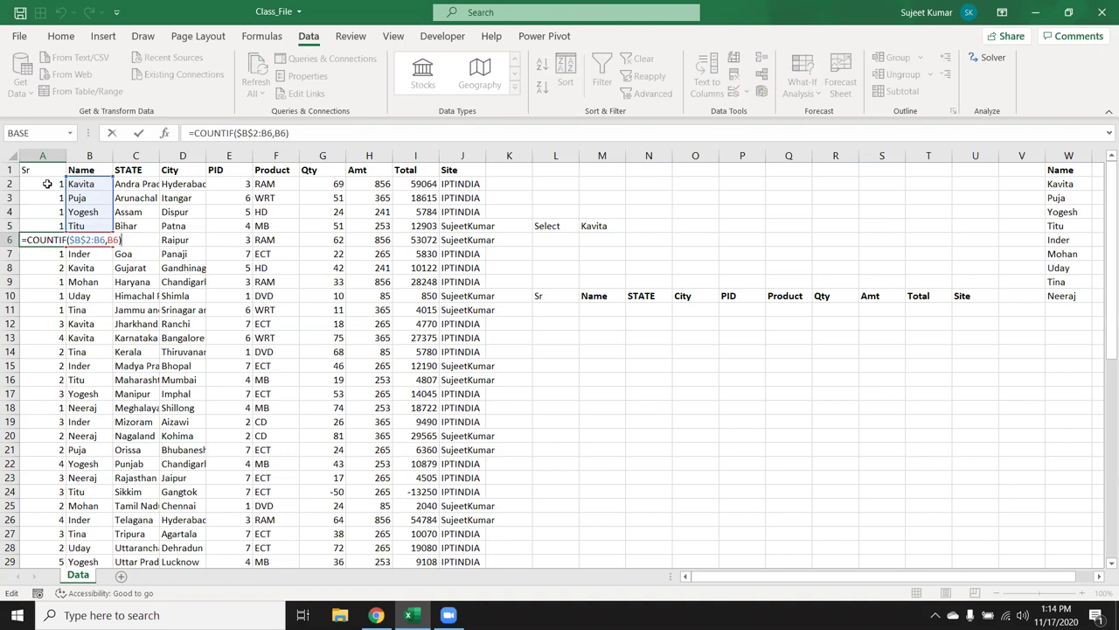
key("ctrl+Return")
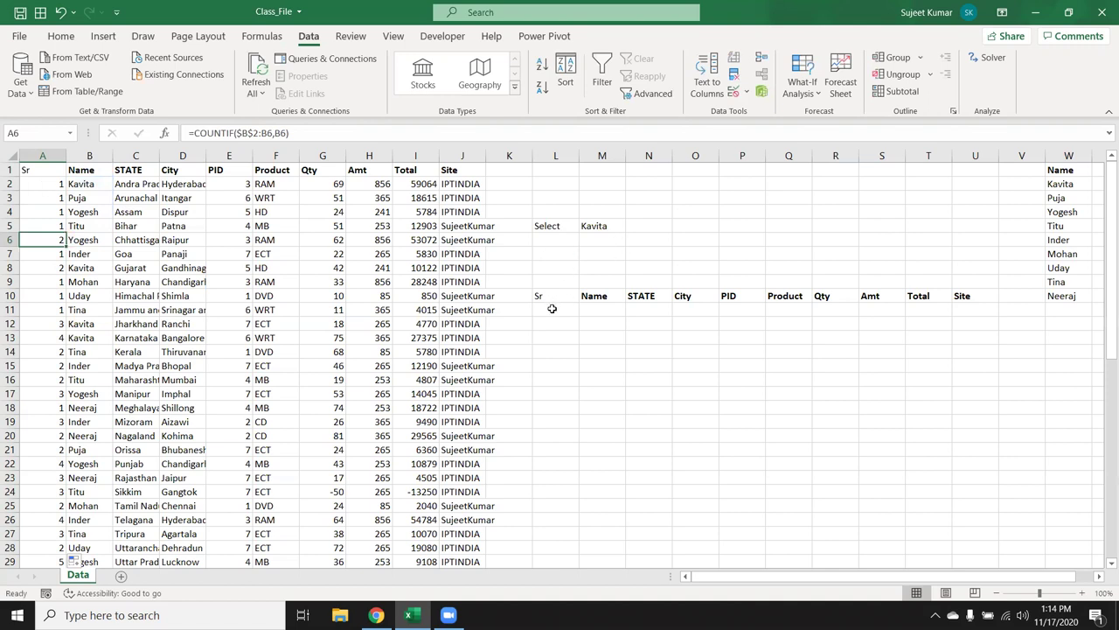
Append &"-"&B2 to the A2 formula and fill down, giving keys like 1-Kavita
left_click(51, 185)
left_click(310, 138)
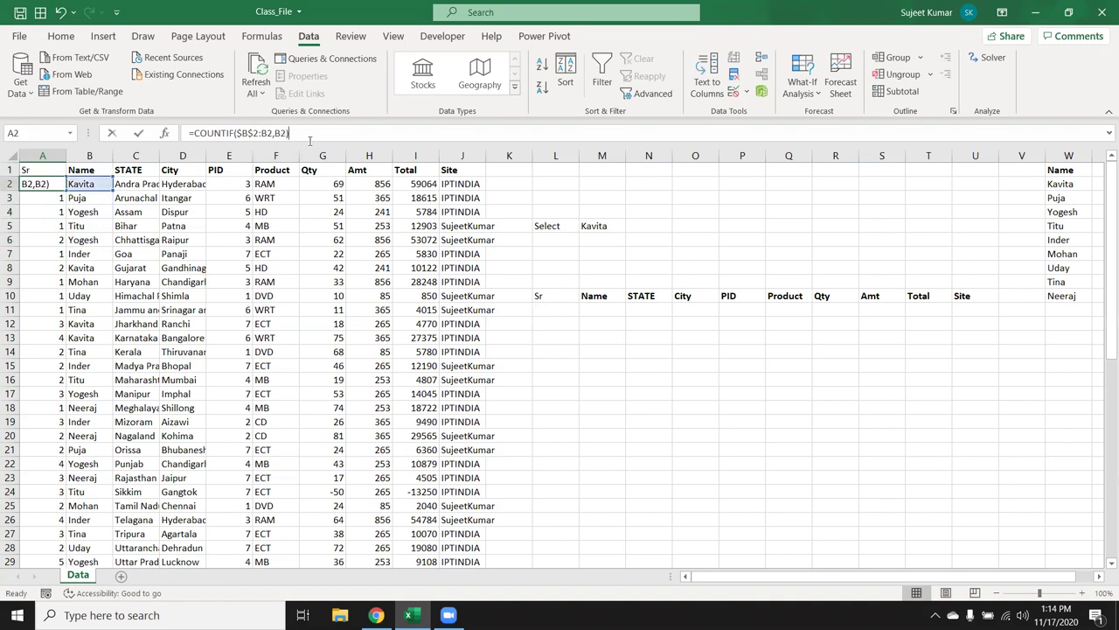
type("&")
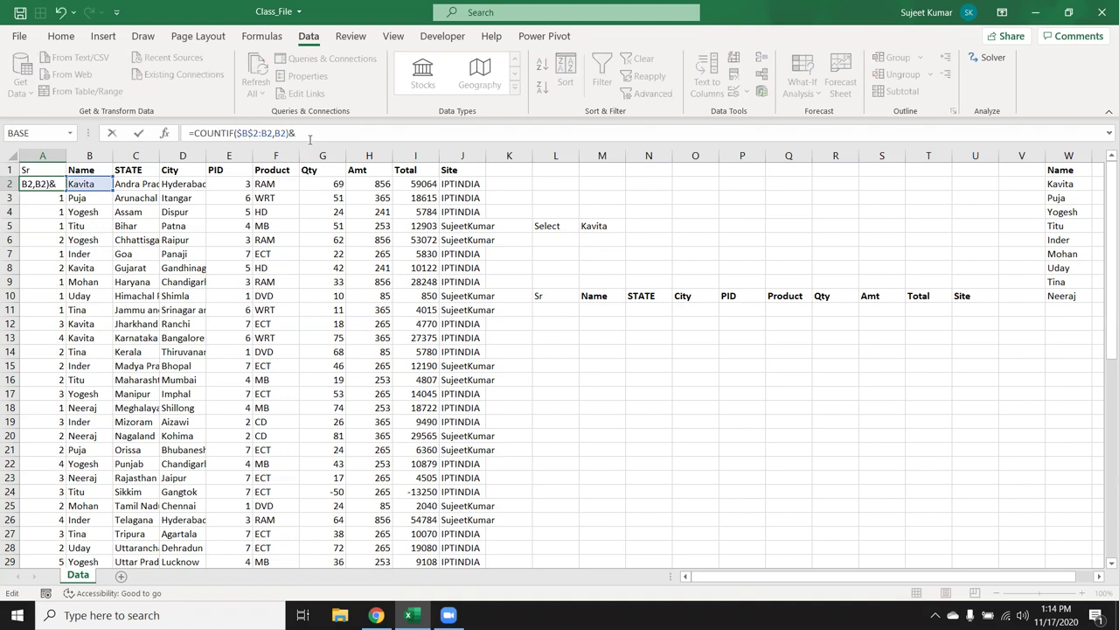
type("\"-\"&")
left_click(103, 185)
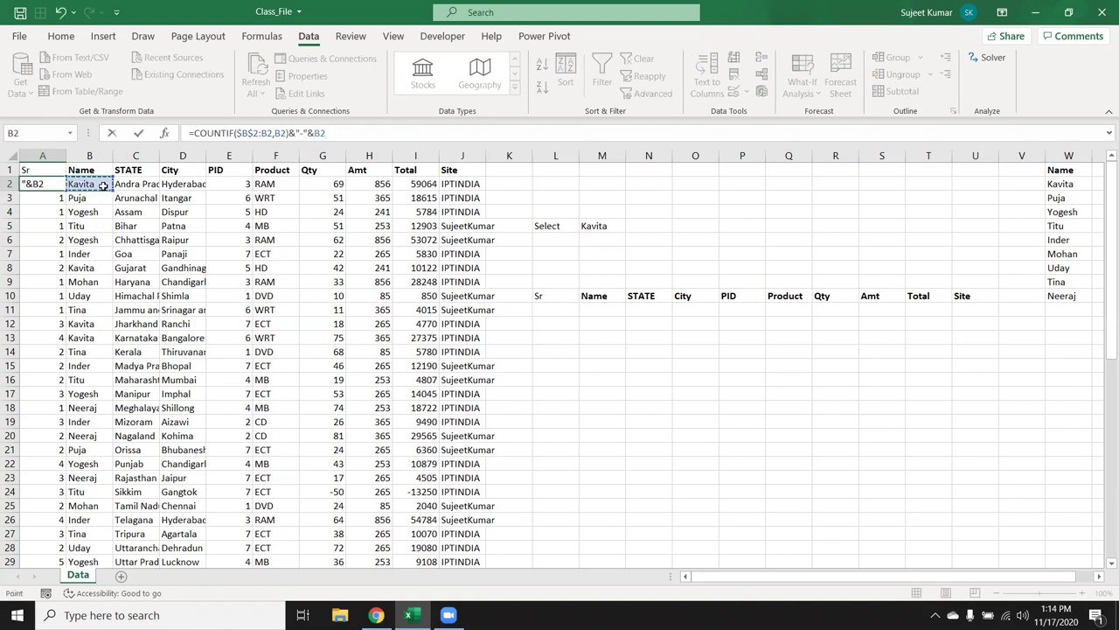
key("ctrl+Return")
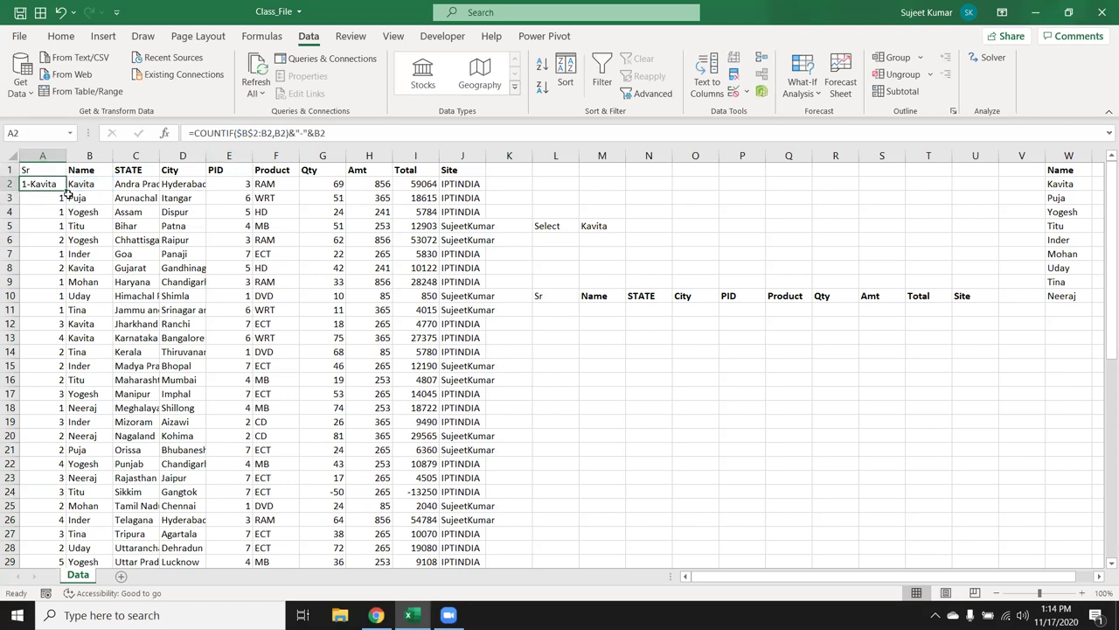
double_click(67, 191)
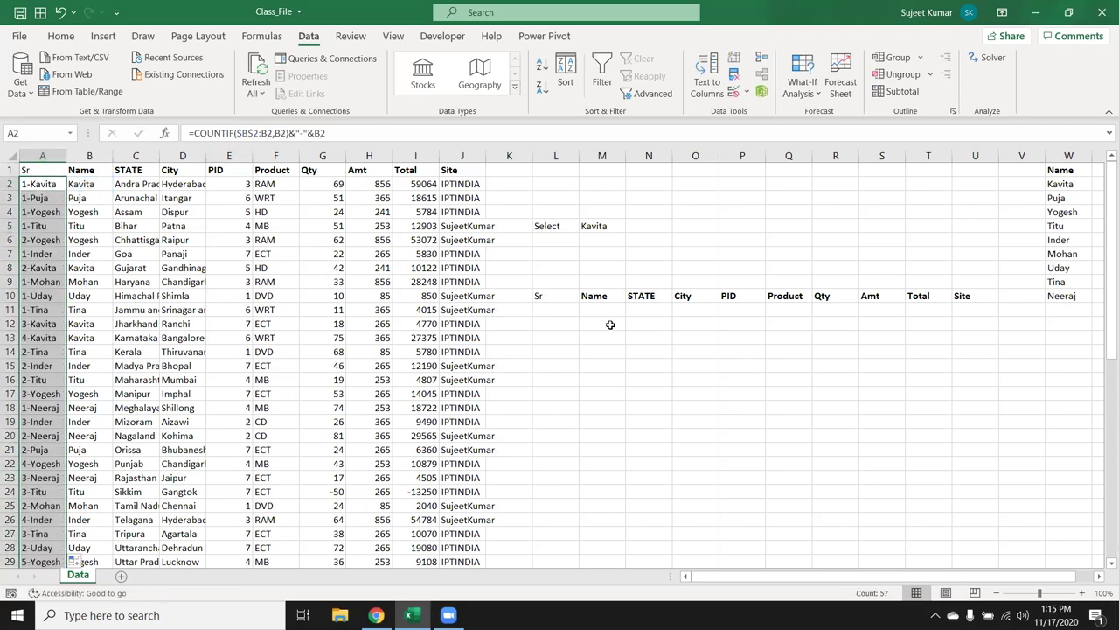
left_click(564, 306)
Enter =COUNTIF(B:B,M5) in N5 to count Kavita's 8 entries
left_click(644, 227)
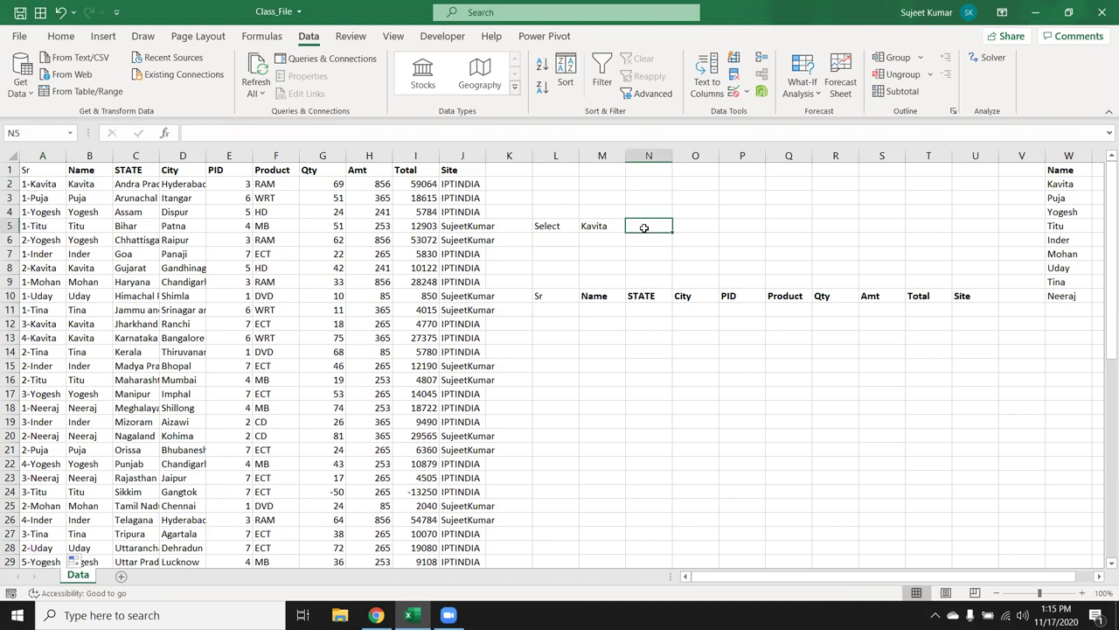
type("=coun")
key("Down")
key("Down")
key("Down")
key("Tab")
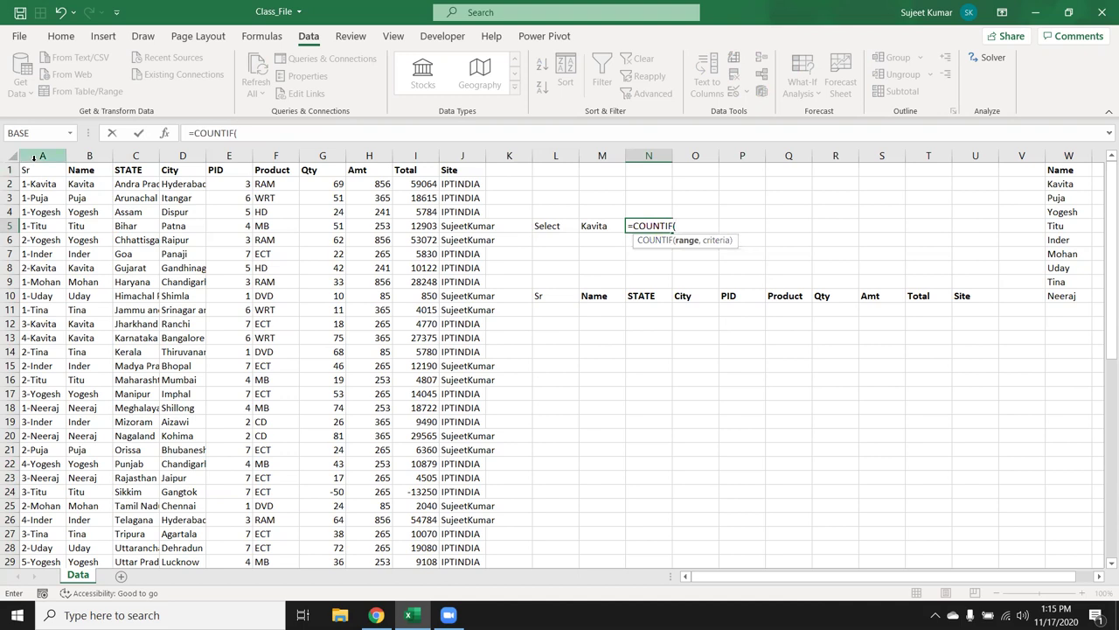
left_click(88, 156)
type(",")
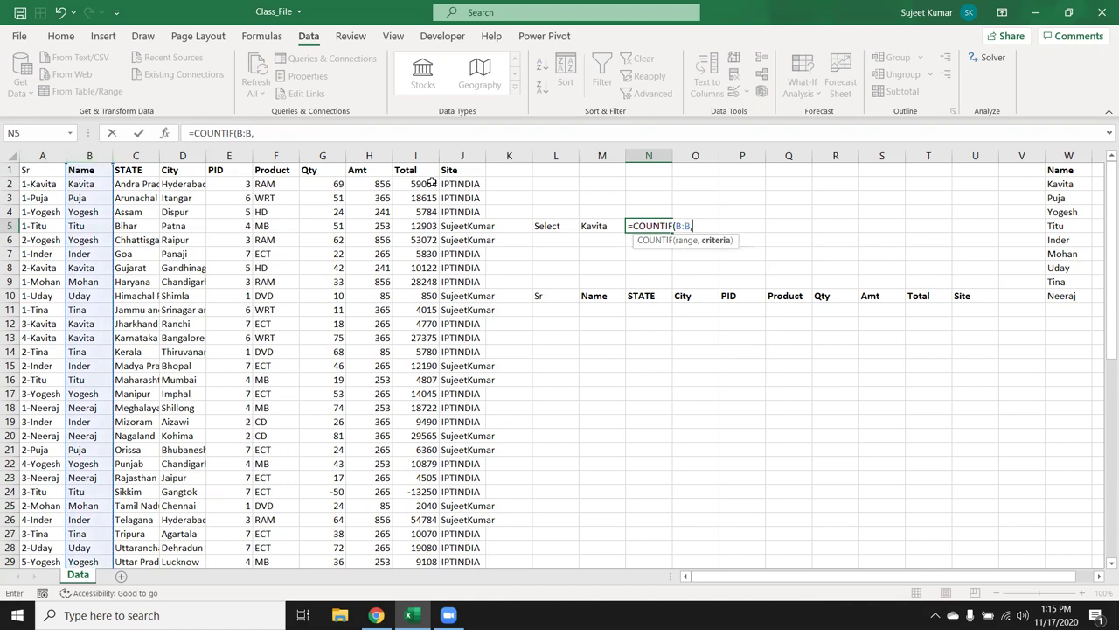
left_click(601, 226)
key("Return")
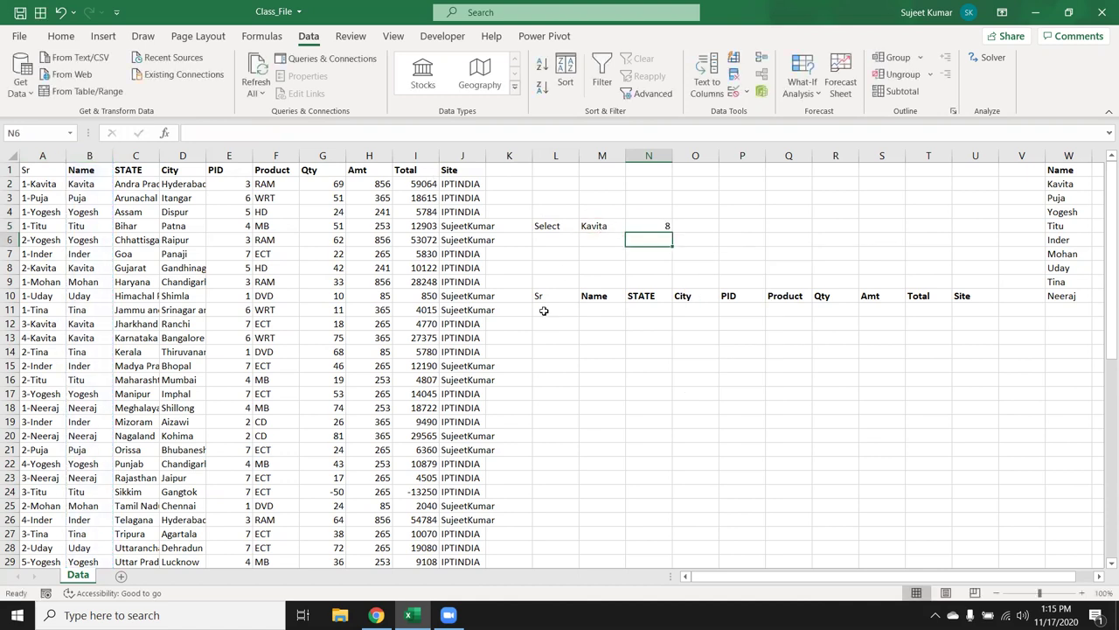
Enter 1 in L11 to start the Sr list
left_click(544, 309)
type("1")
key("Return")
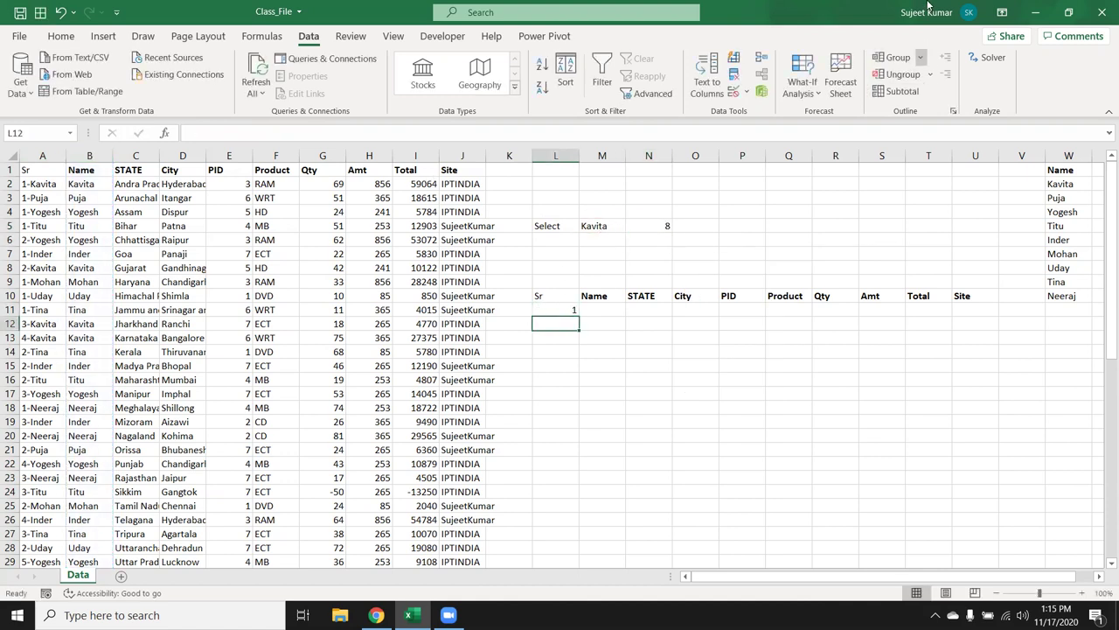
Enter =IF(L11+1>N5,"",L11+1) in L12 for the next Sr number
type("=if")
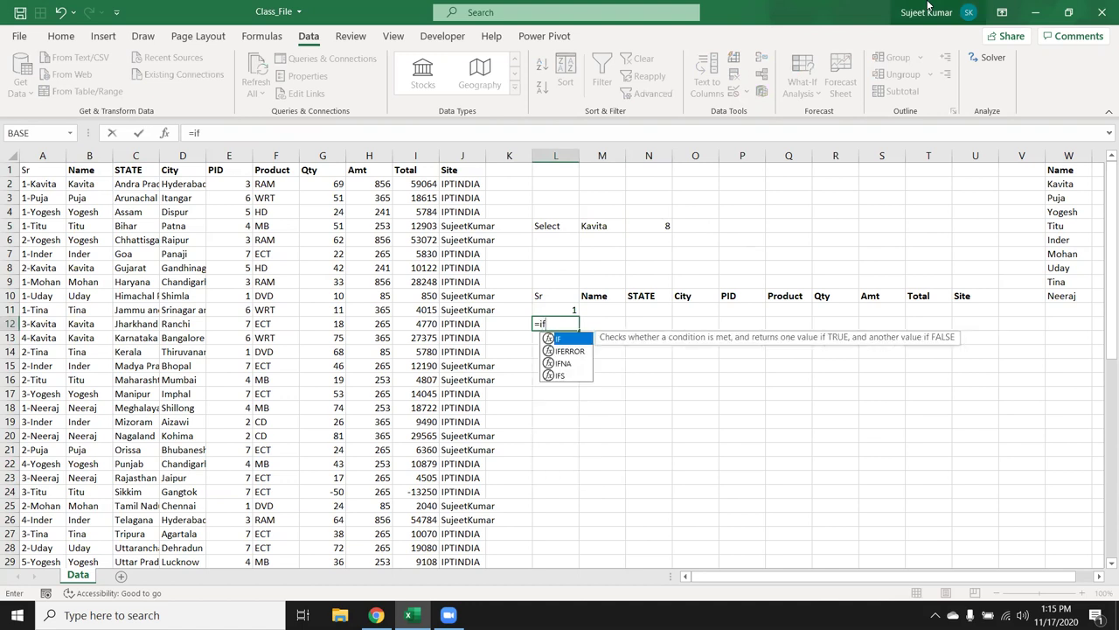
key("Tab")
key("Up")
type("+1")
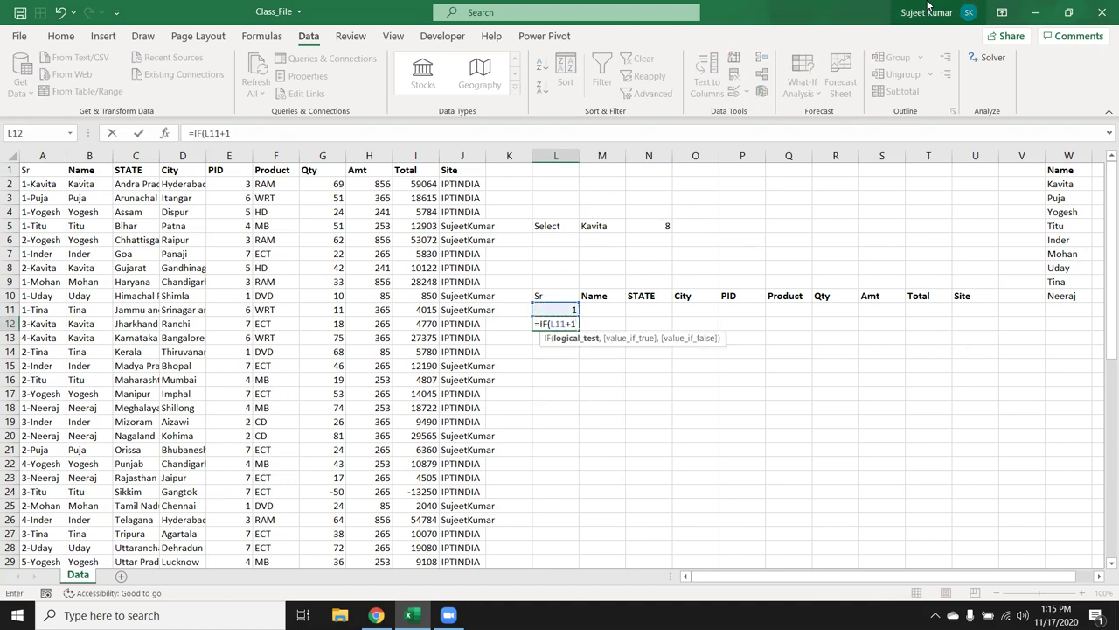
type(">")
left_click(661, 227)
type(",\"\"")
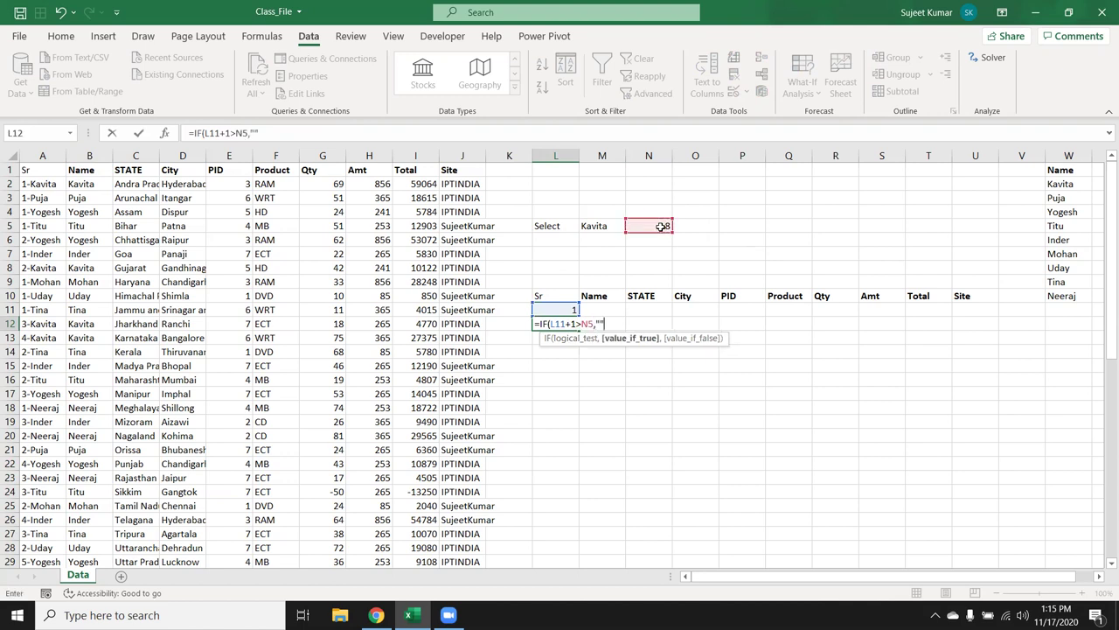
type(",L11+1")
key("ctrl+Return")
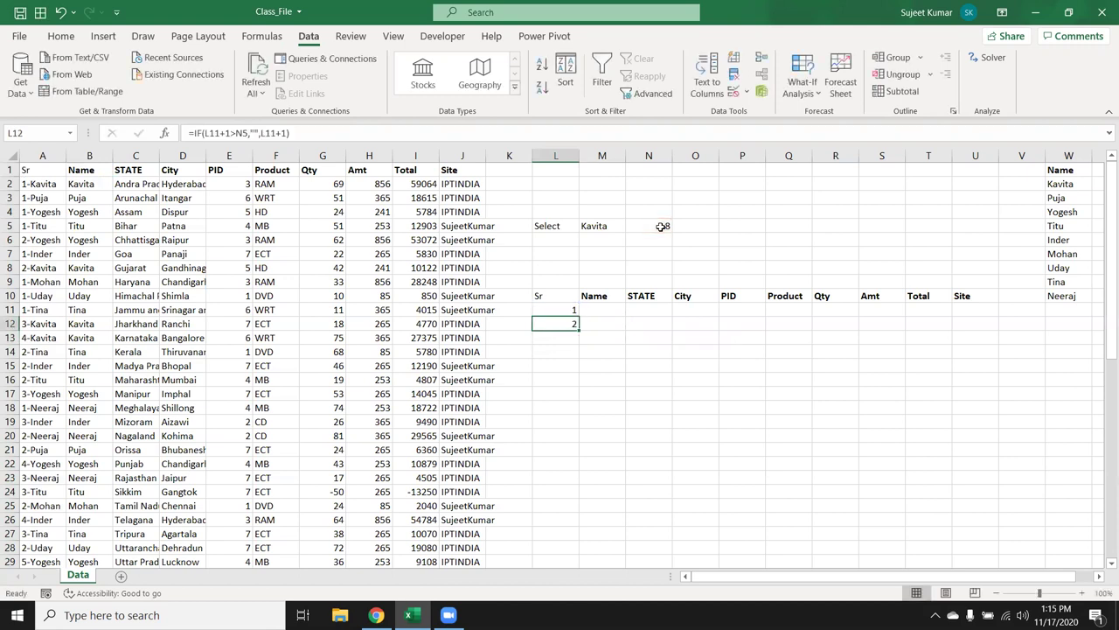
Make N5 absolute and wrap the L12 formula in IFERROR returning blank
left_click(250, 132)
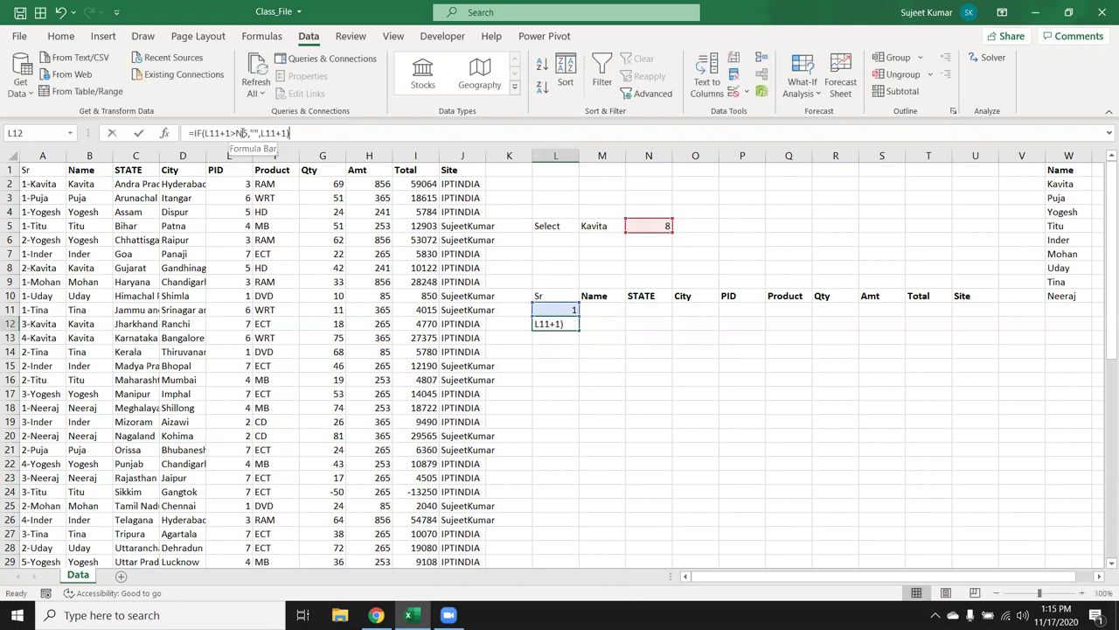
key("F4")
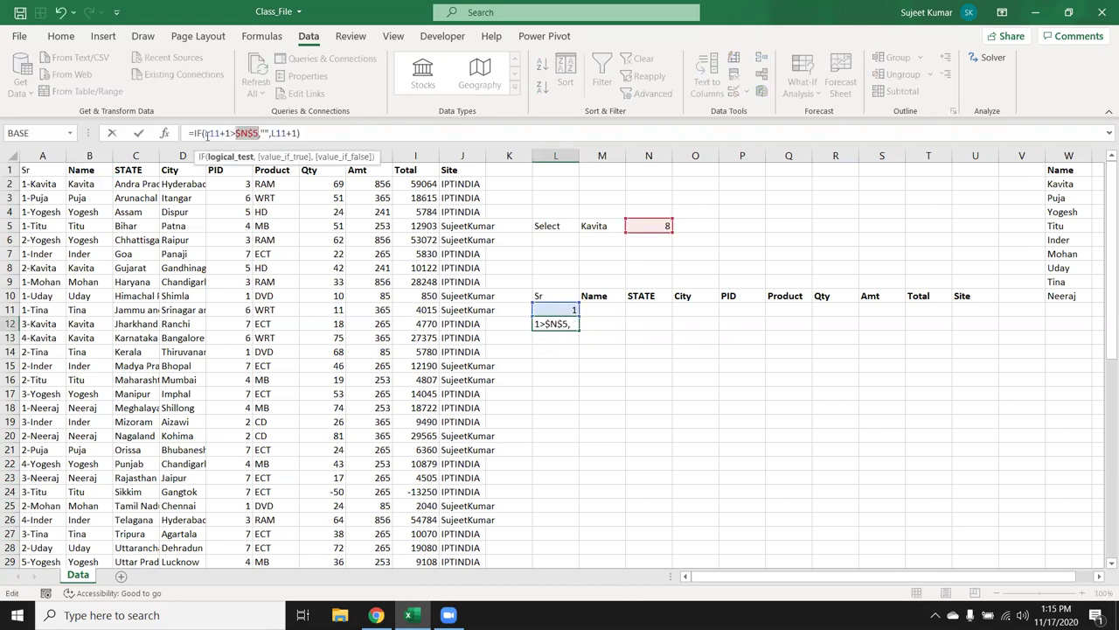
left_click(194, 133)
type("IFERROR(")
left_click(337, 134)
type(",\"\")")
key("Return")
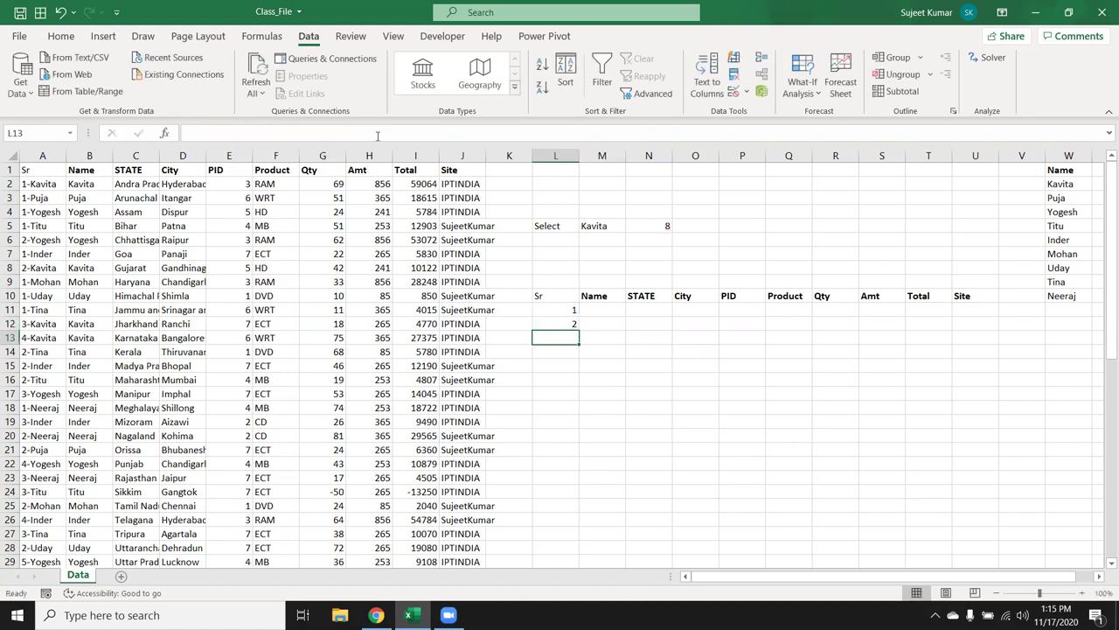
Fill the L12 Sr formula down to L29 so numbering stops at 8
left_click(567, 320)
left_click_drag(567, 319, 566, 564)
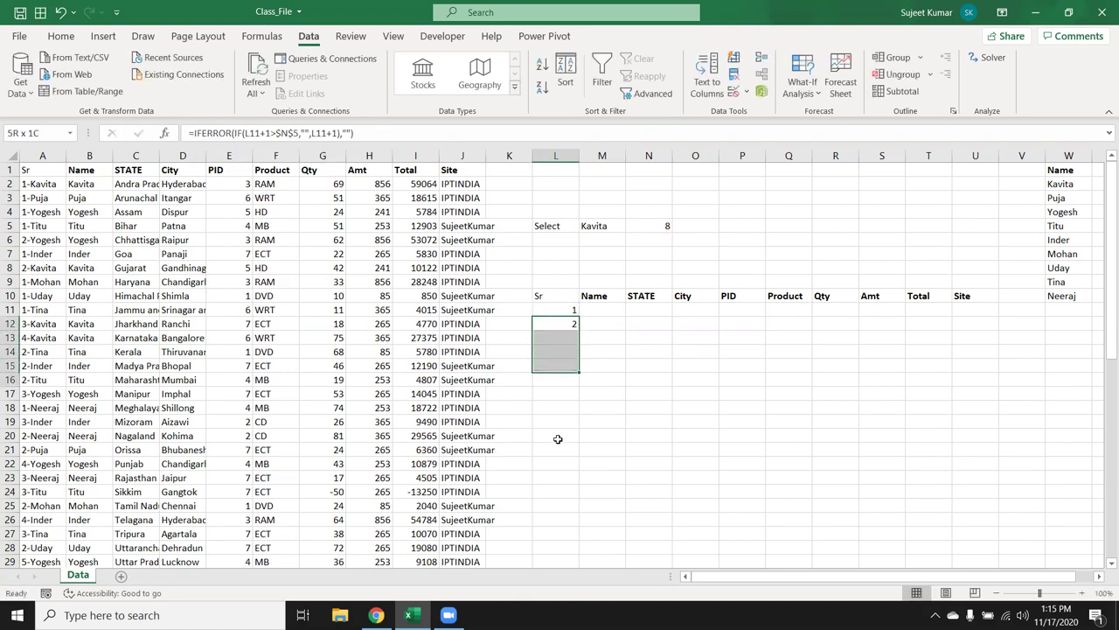
key("ctrl+d")
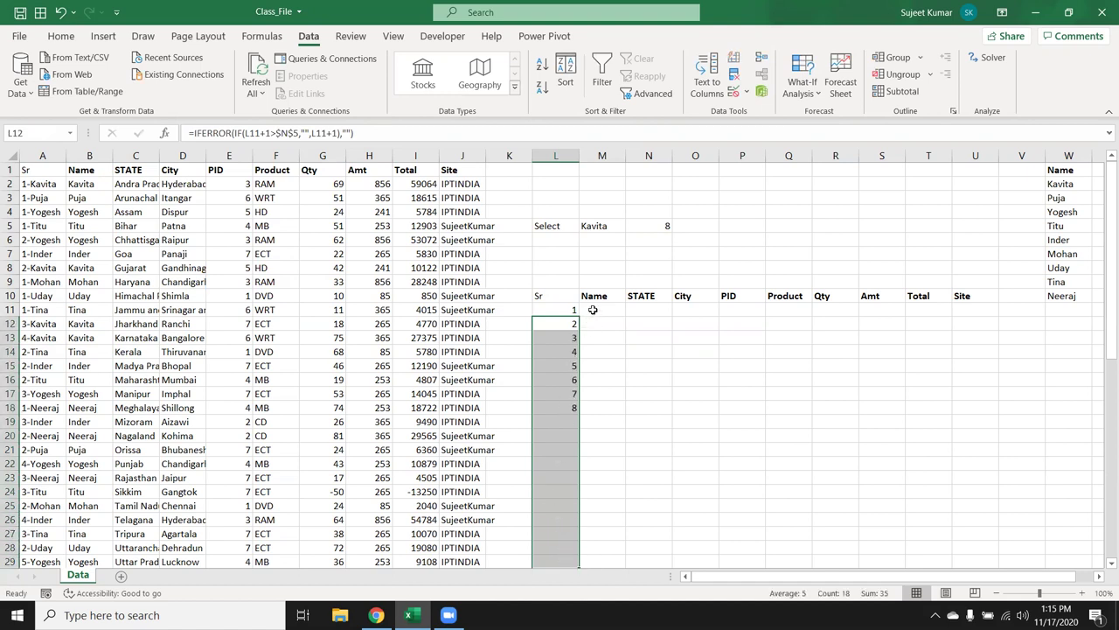
left_click(592, 310)
Enter =VLOOKUP(L11&"-"&M5,A:J,MATCH(M10,A1:J1,0),0) in M11
type("=vl")
key("Tab")
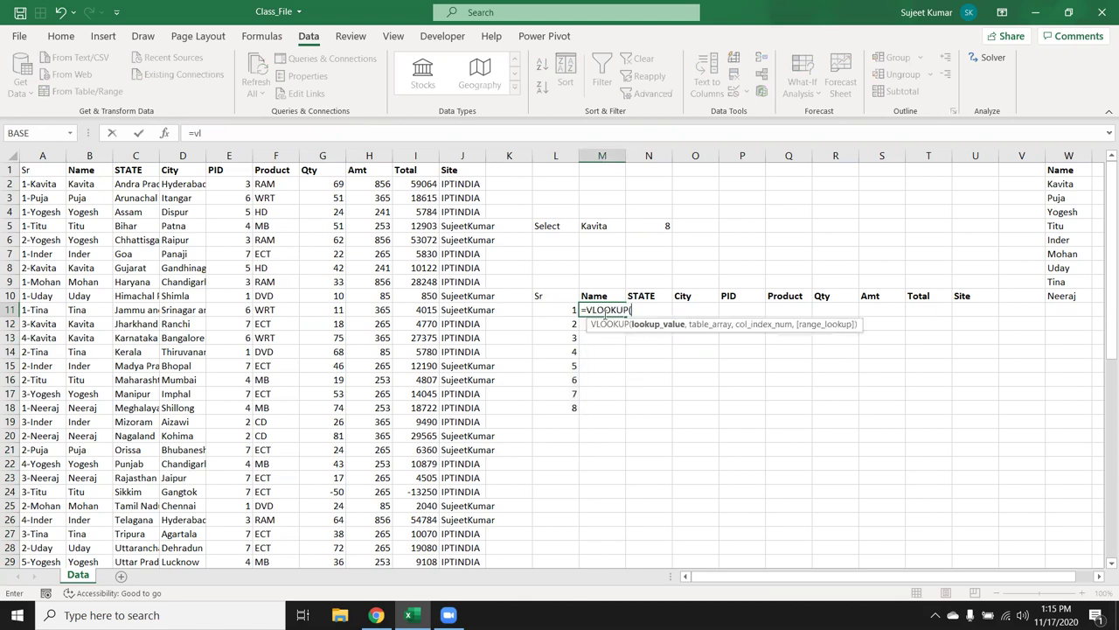
key("Left")
type(",")
key("BackSpace")
type("&\"-\"&")
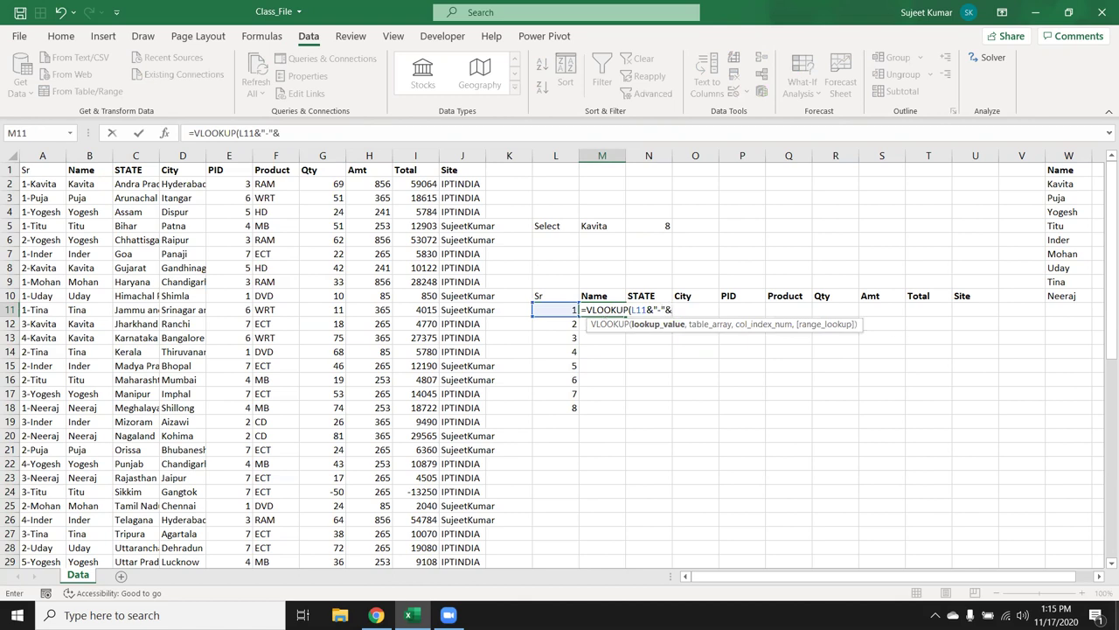
left_click(587, 221)
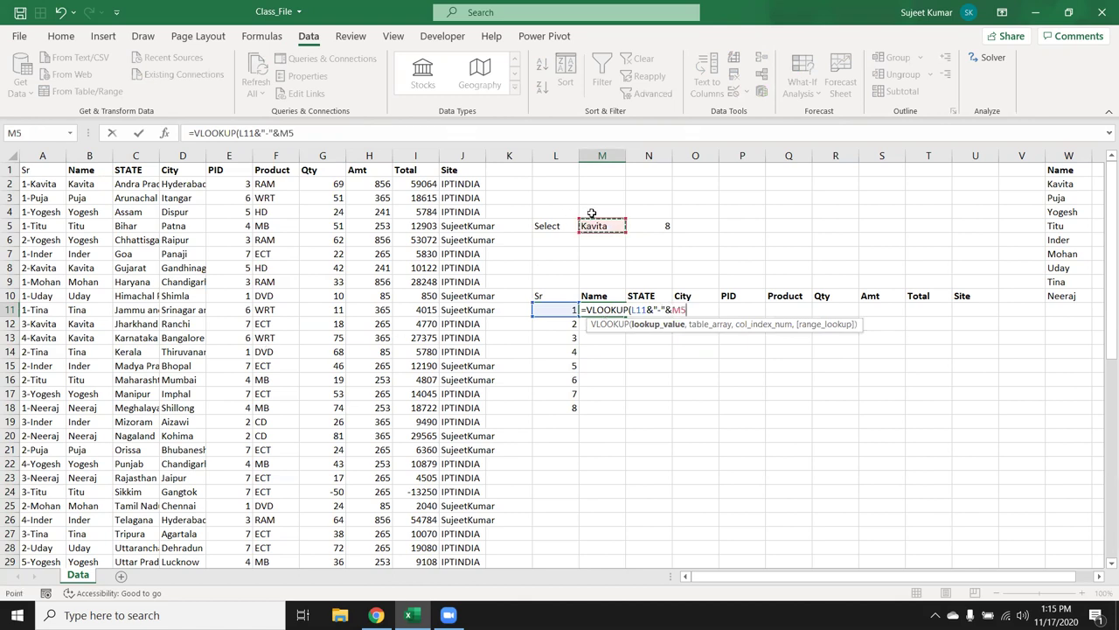
type(",")
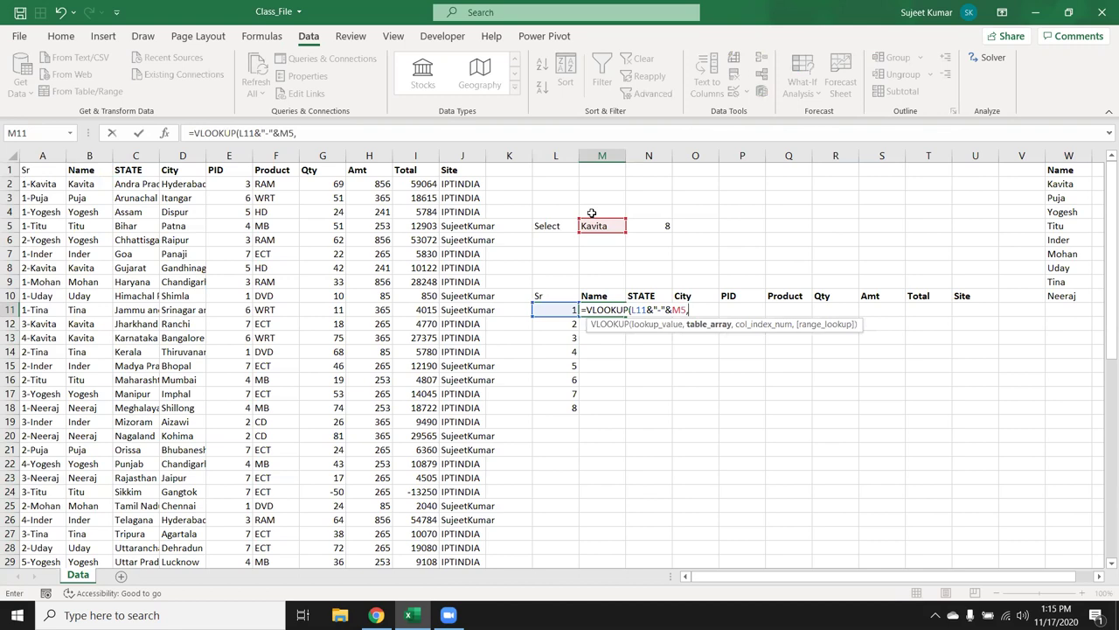
left_click_drag(42, 155, 464, 146)
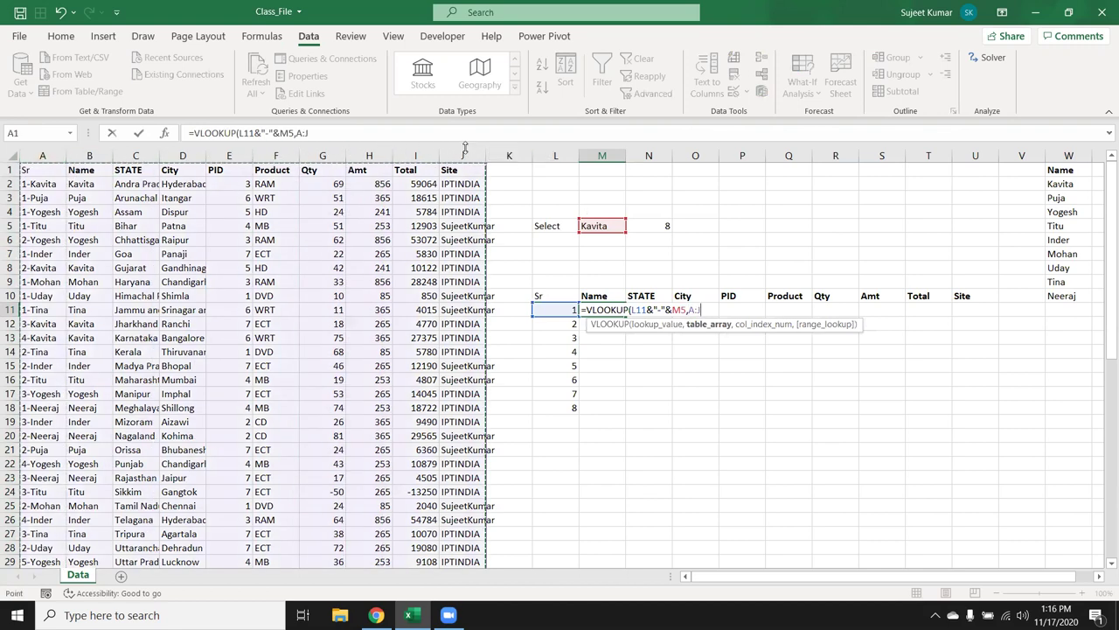
type(",mat")
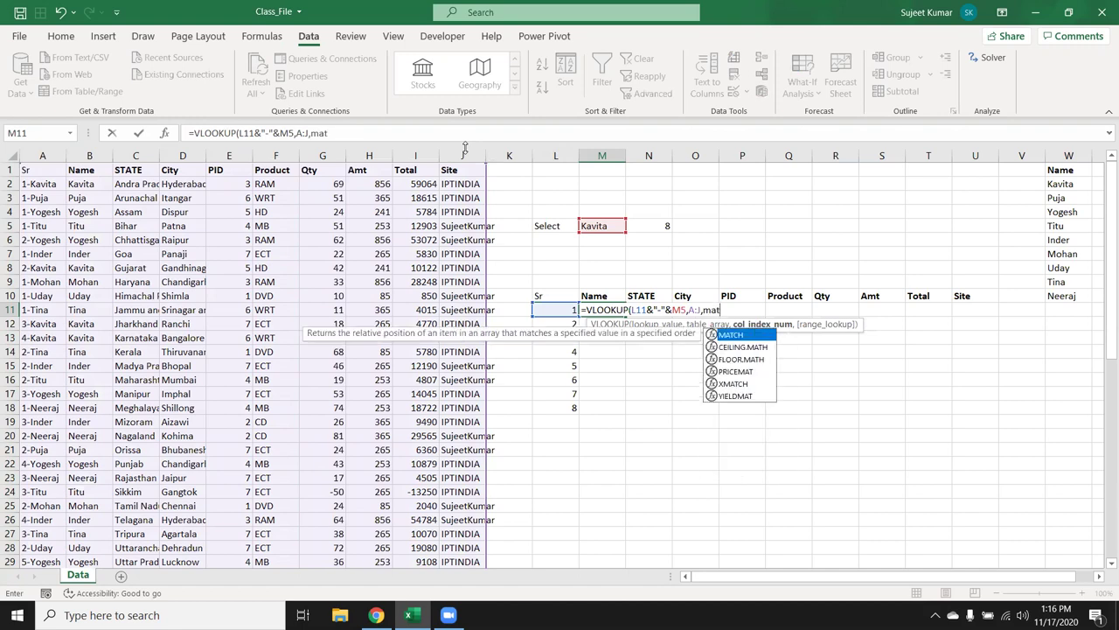
key("Tab")
key("Up")
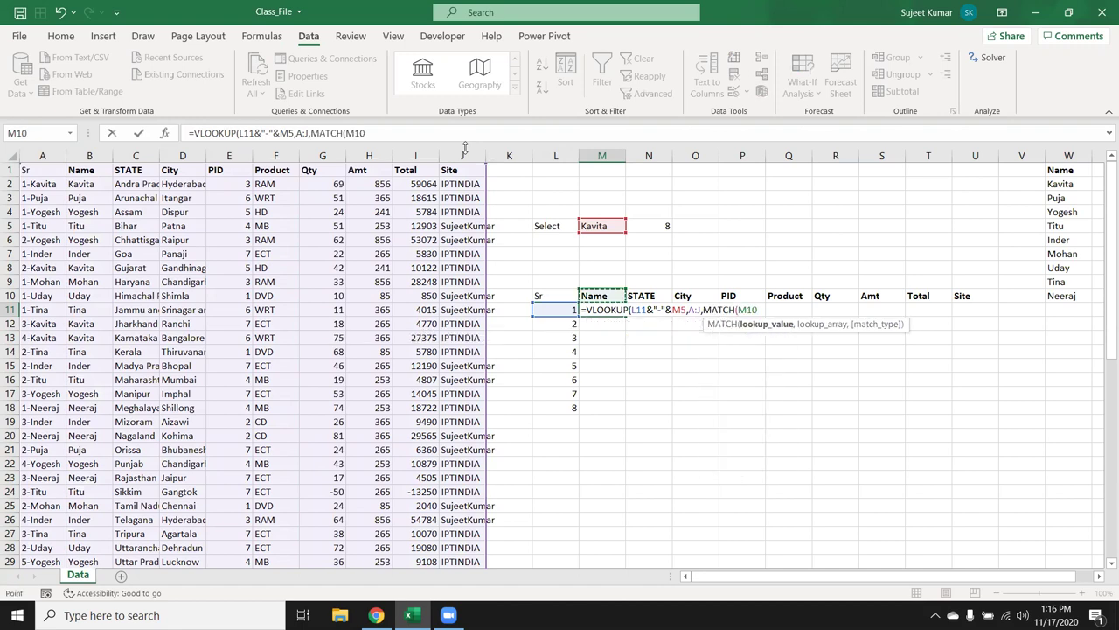
type(",")
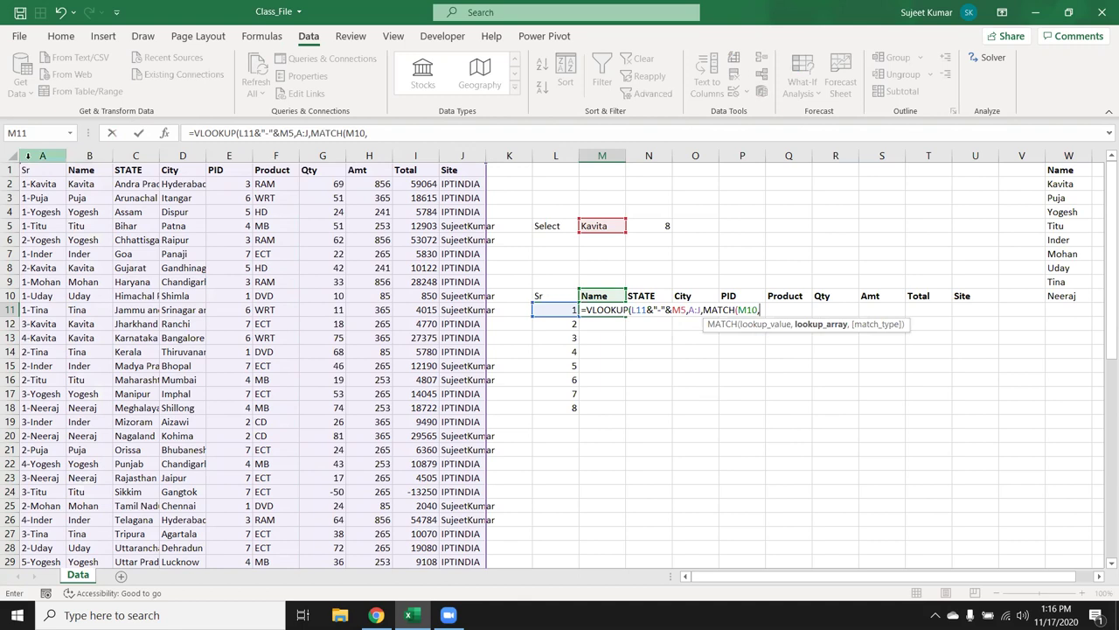
left_click_drag(29, 172, 445, 175)
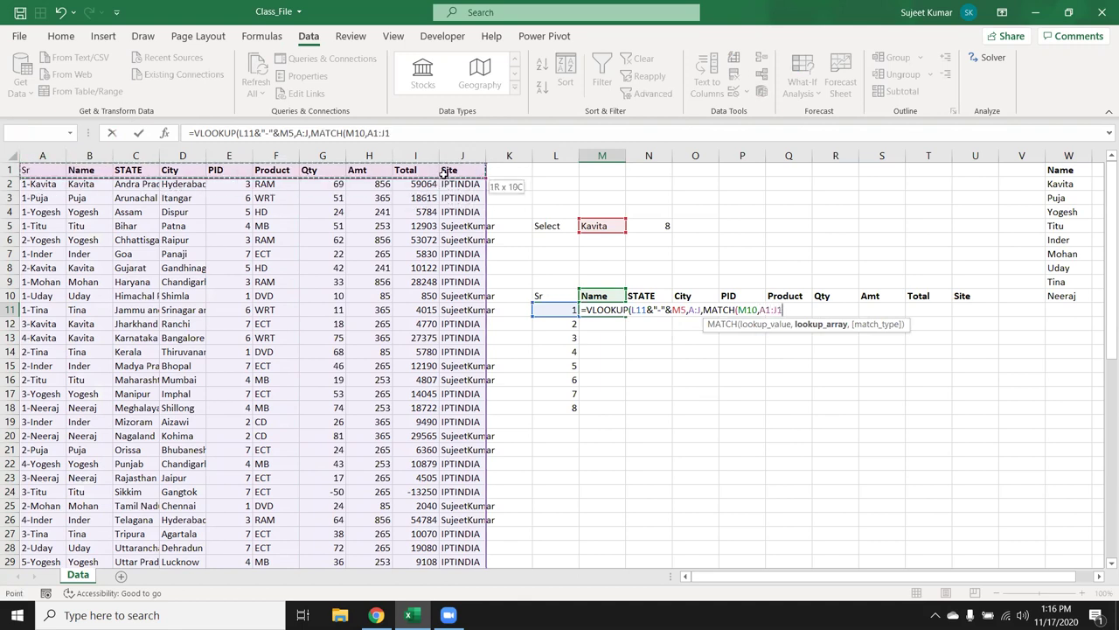
type(",")
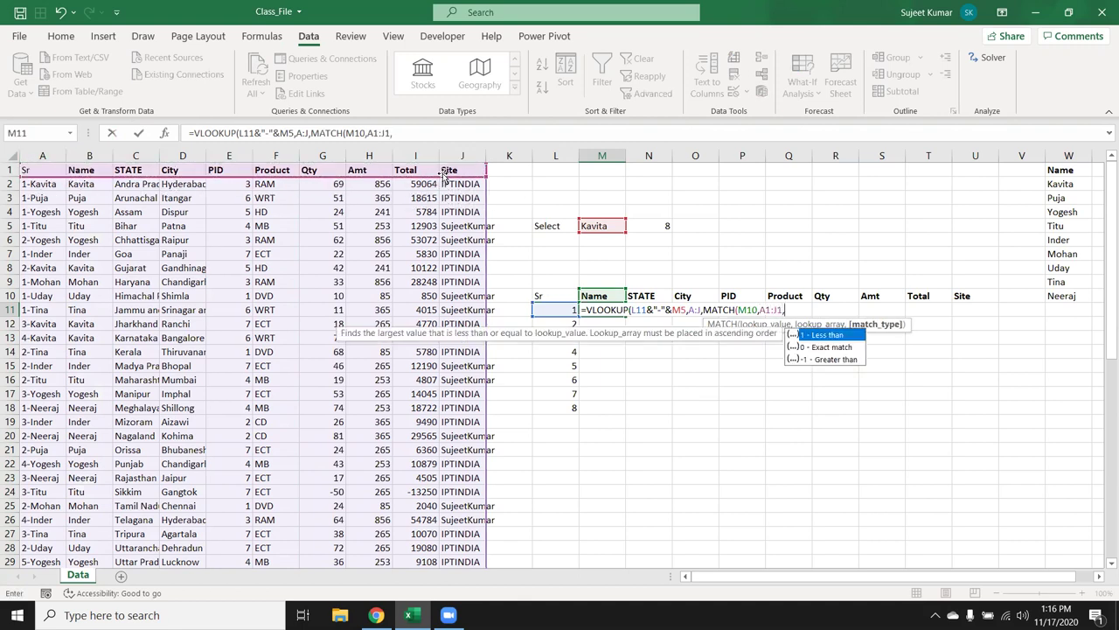
type("0),0)")
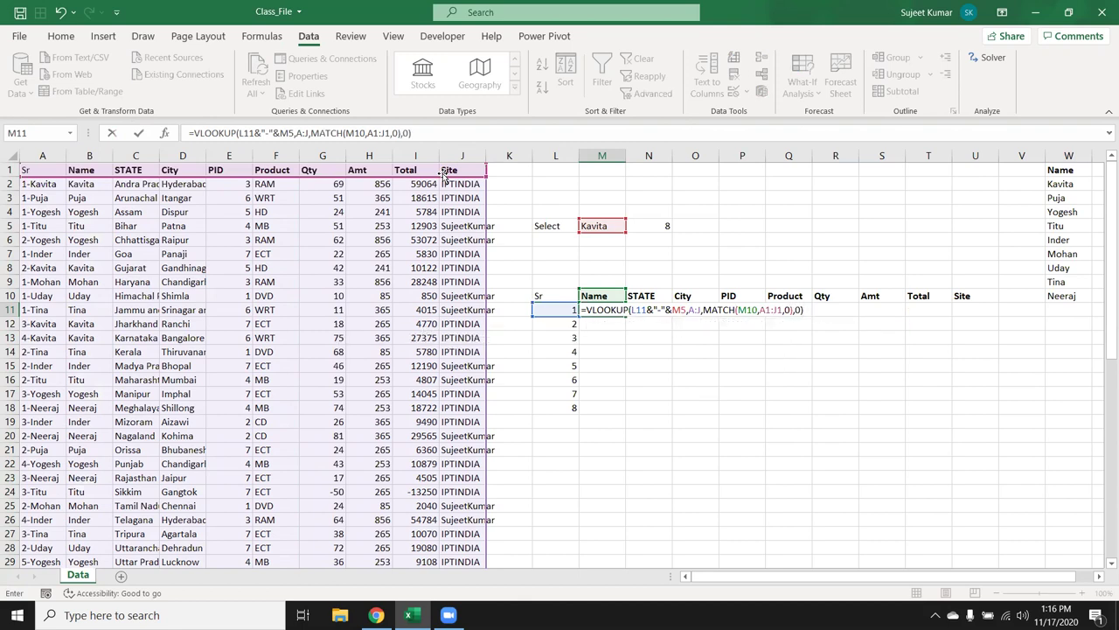
key("Return")
Lock the M11 references as $L11, $M$5, $A:$J, M$10 and $A$1:$J$1
key("Up")
key("F2")
key("Left")
key("Left")
key("Left")
key("Left")
key("Left")
key("Left")
key("Left")
key("Left")
key("Left")
key("Left")
key("Left")
key("Left")
key("Left")
key("Left")
key("Left")
key("Left")
key("Left")
key("Left")
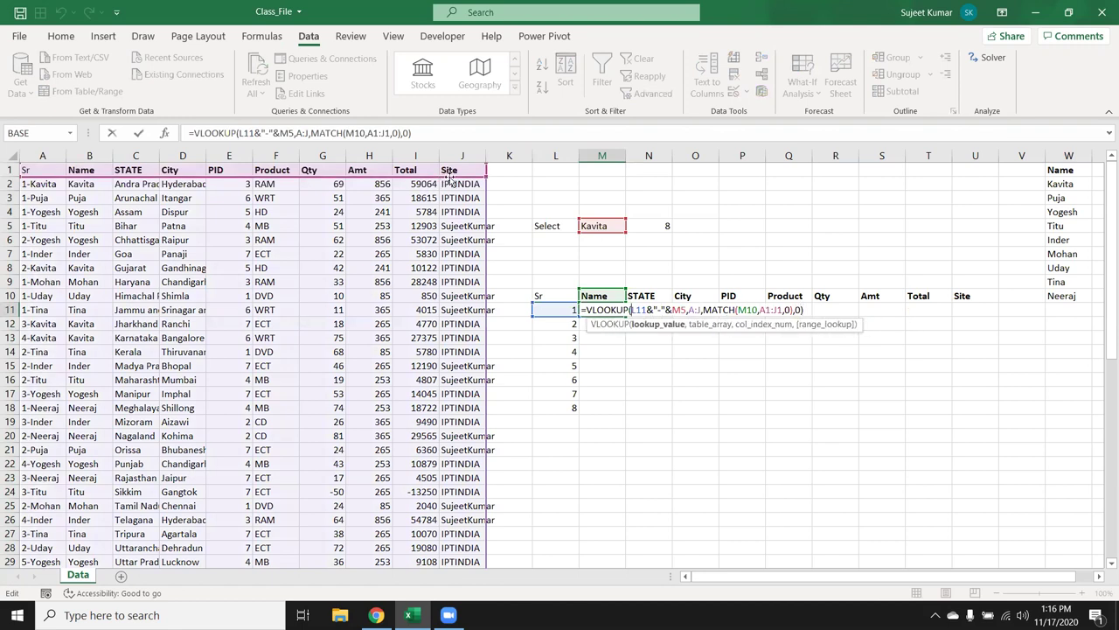
type("$")
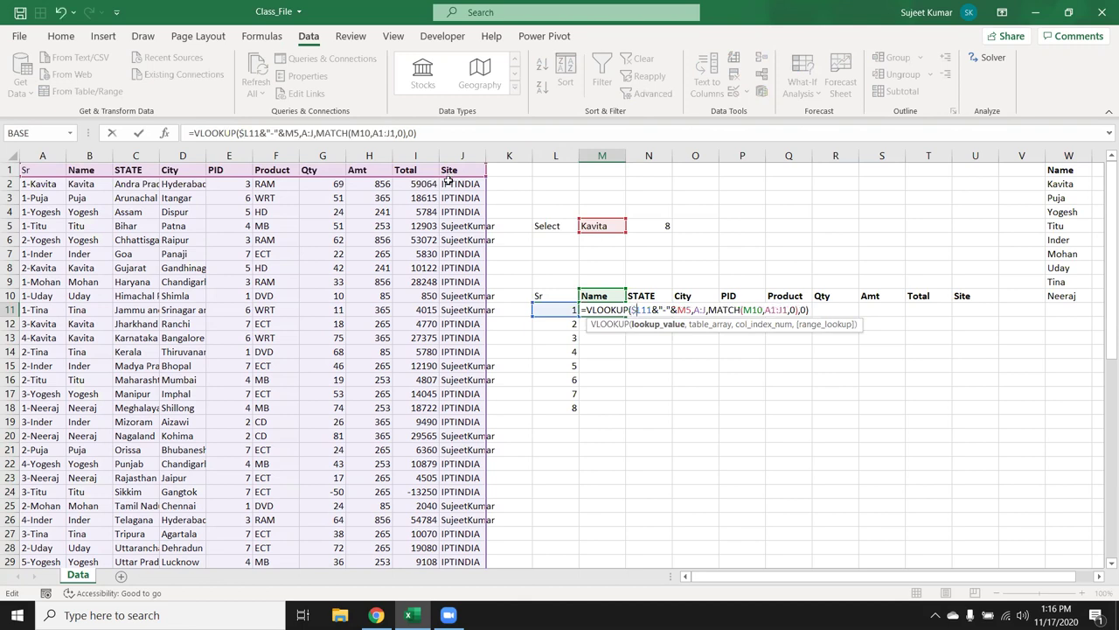
key("Right")
key("Right")
key("Right")
key("Right")
key("F4")
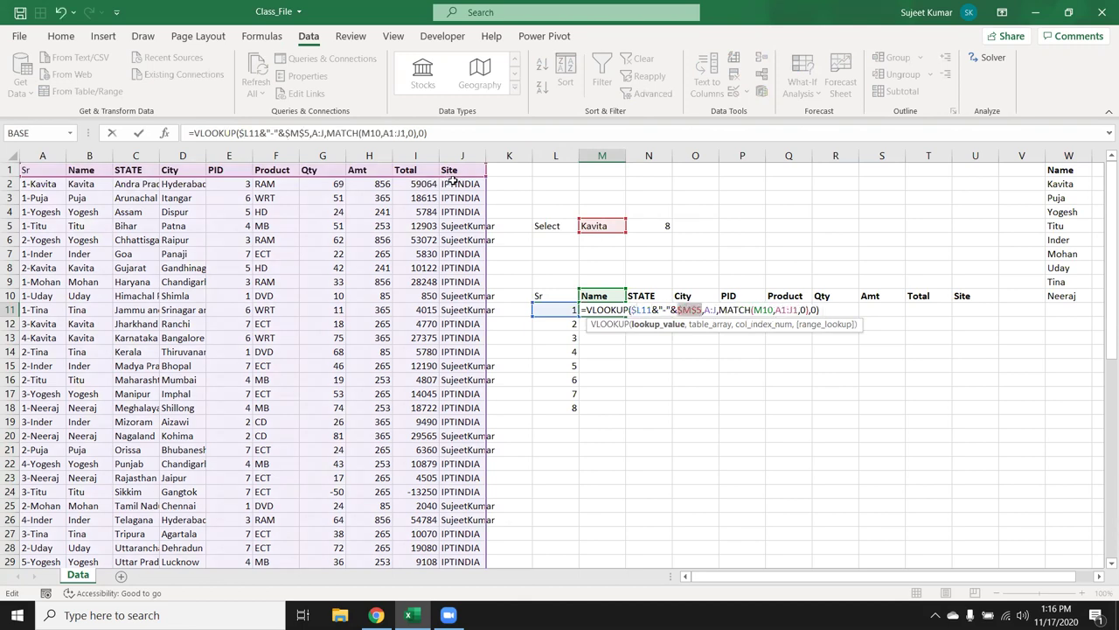
key("Right")
key("Right")
key("Right")
key("F4")
key("Right")
key("Right")
key("Right")
key("Right")
key("Right")
key("Right")
key("Right")
key("Right")
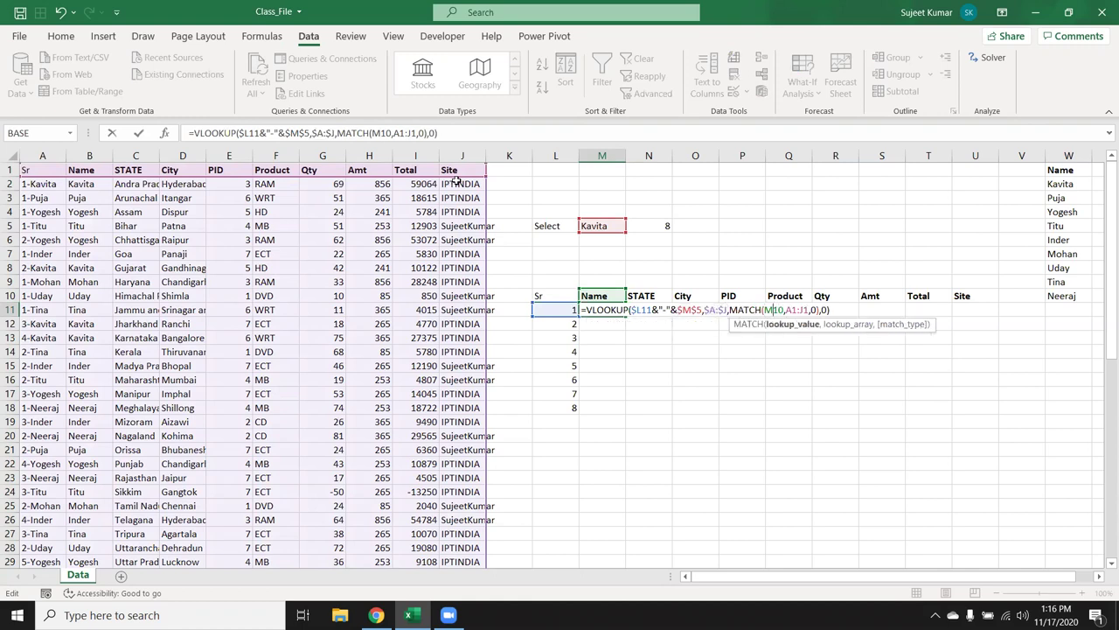
type("$")
key("Right")
key("Right")
key("F4")
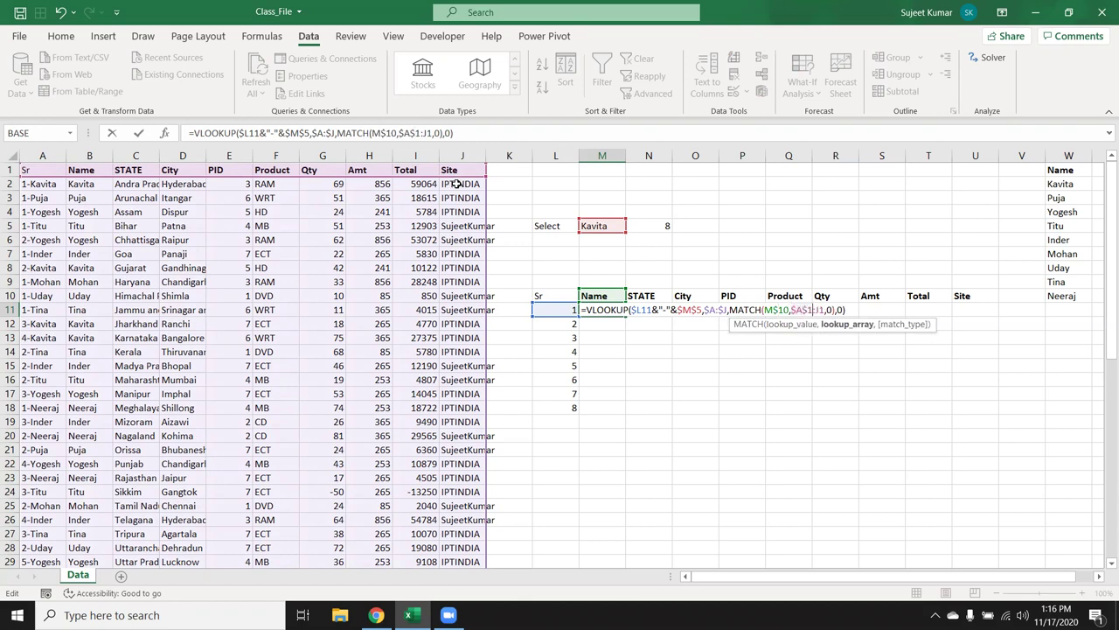
key("F4")
key("Right")
key("Return")
key("Up")
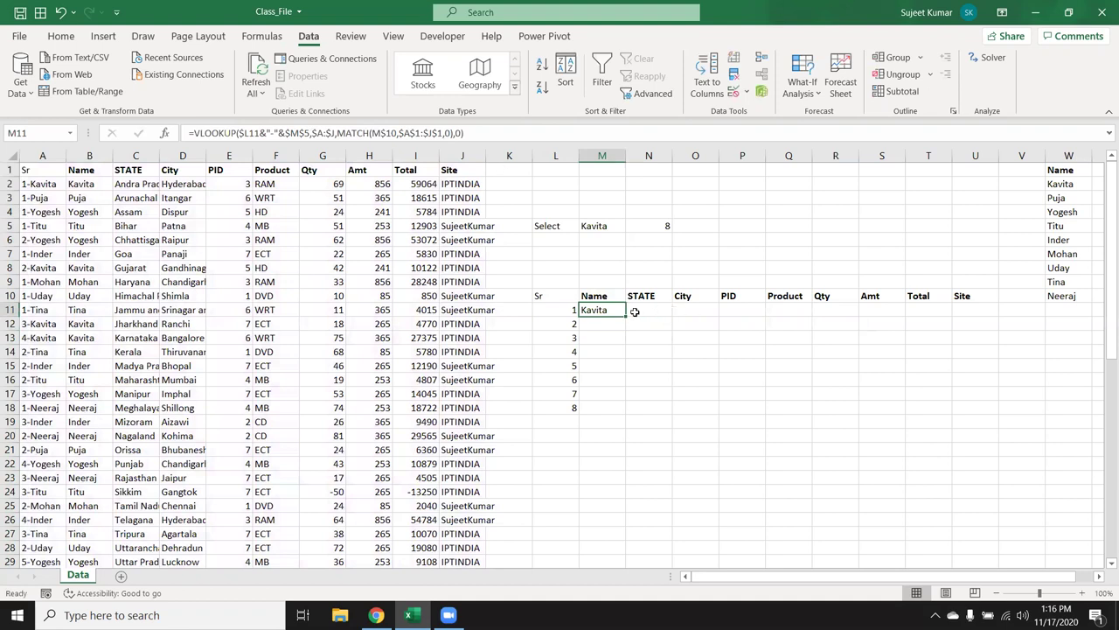
Fill the M11 lookup formula through U26, then wrap it in IFERROR(...,"")
mouse_move(626, 316)
left_mouse_down()
mouse_move(1000, 320)
mouse_move(1044, 533)
left_mouse_up()
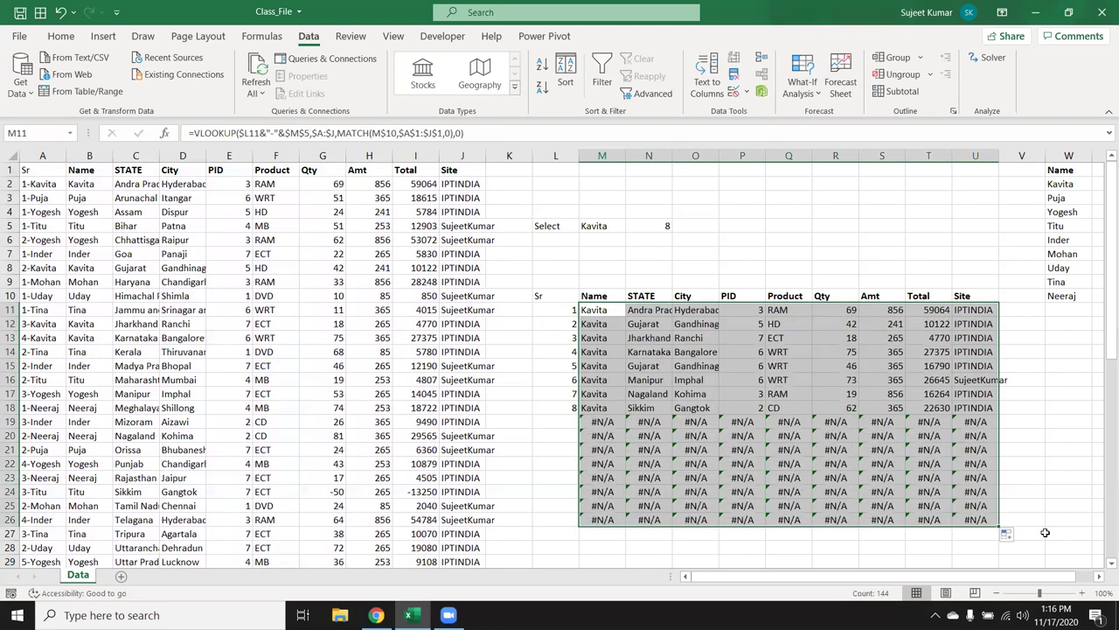
left_click(608, 310)
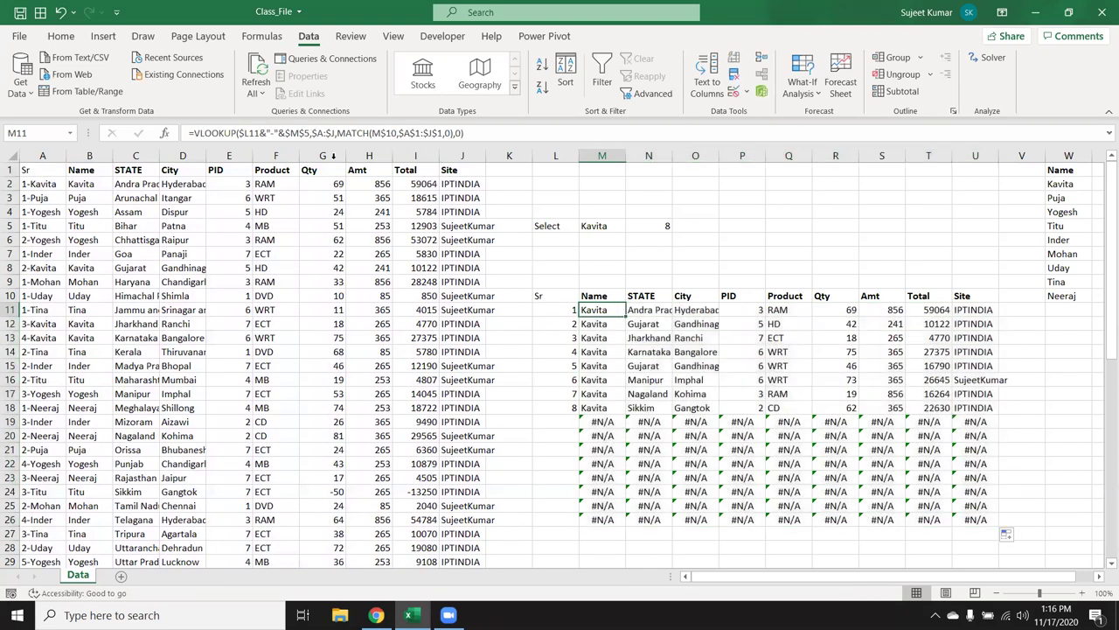
left_click(192, 133)
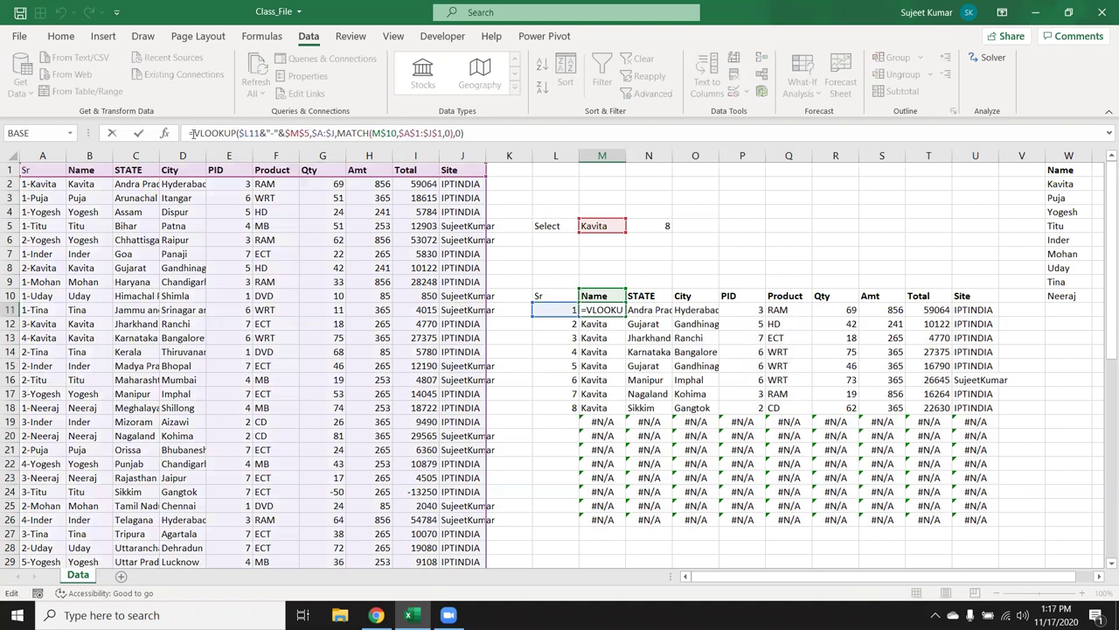
type("ifIFERROR(")
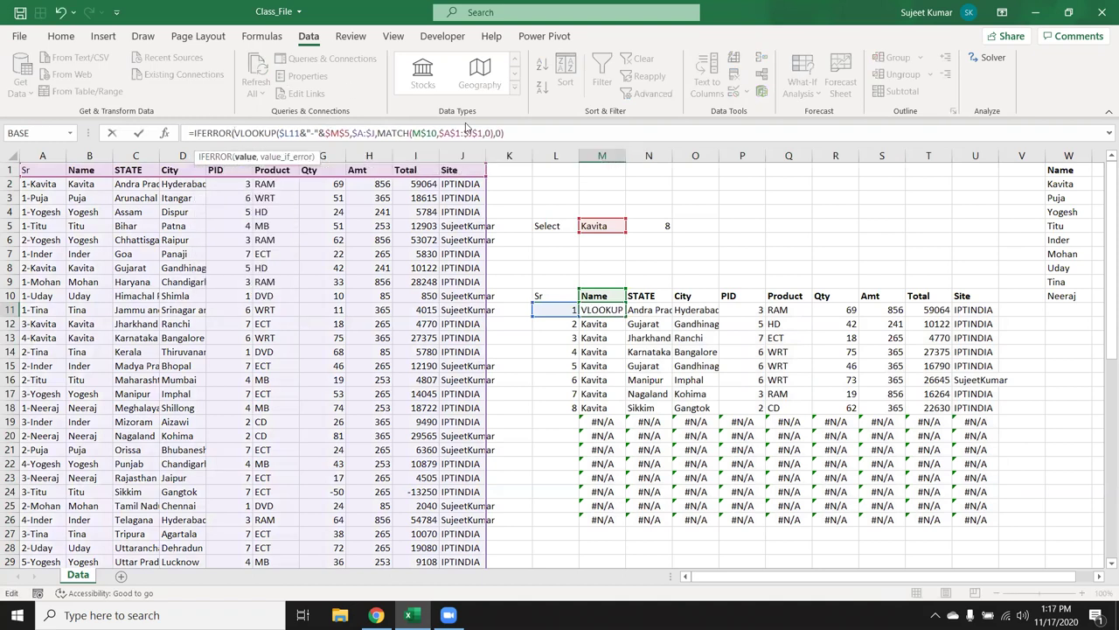
left_click(511, 131)
type(",\"\"")
key("Return")
key("Return")
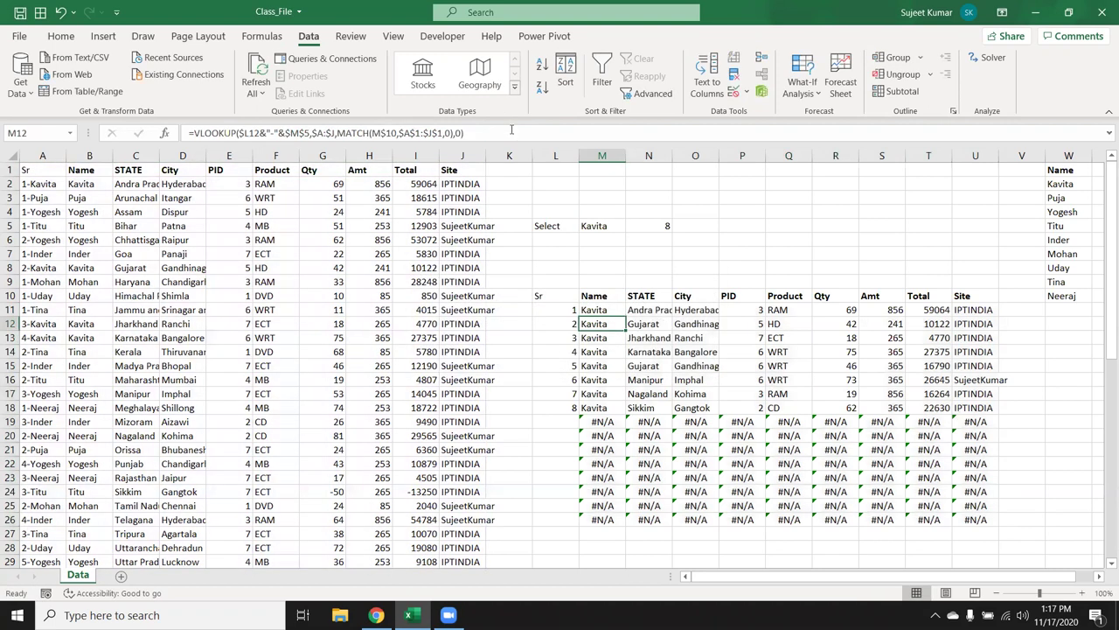
Refill the IFERROR formula across M11:U26 so unmatched rows show blank instead of #N/A
key("Up")
key("ctrl+shift+Right")
key("ctrl+shift+Down")
key("ctrl+d")
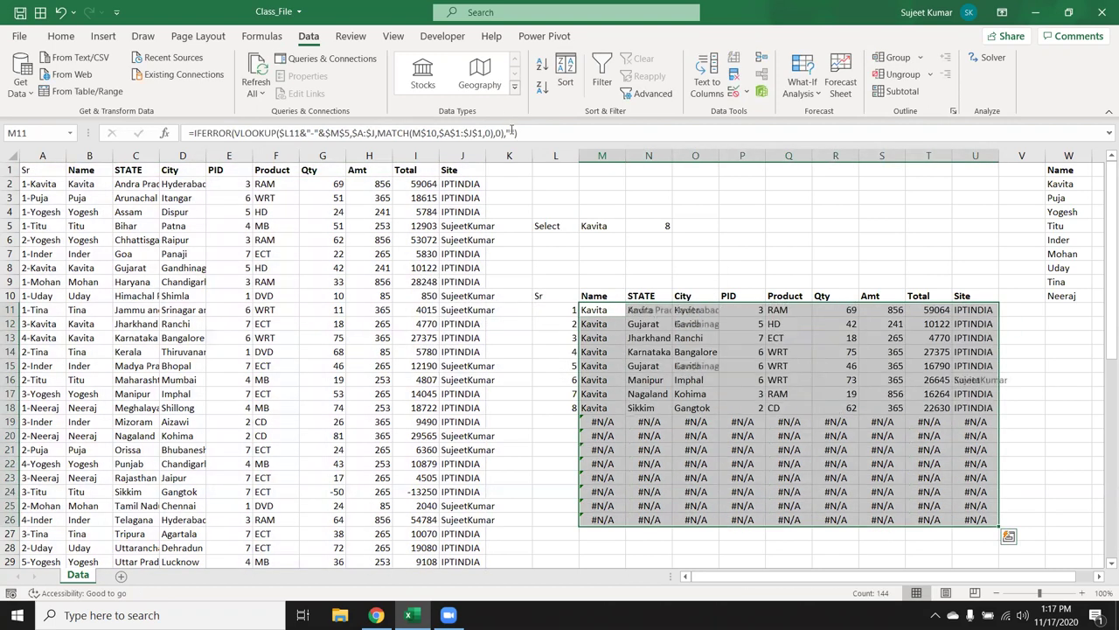
key("ctrl+r")
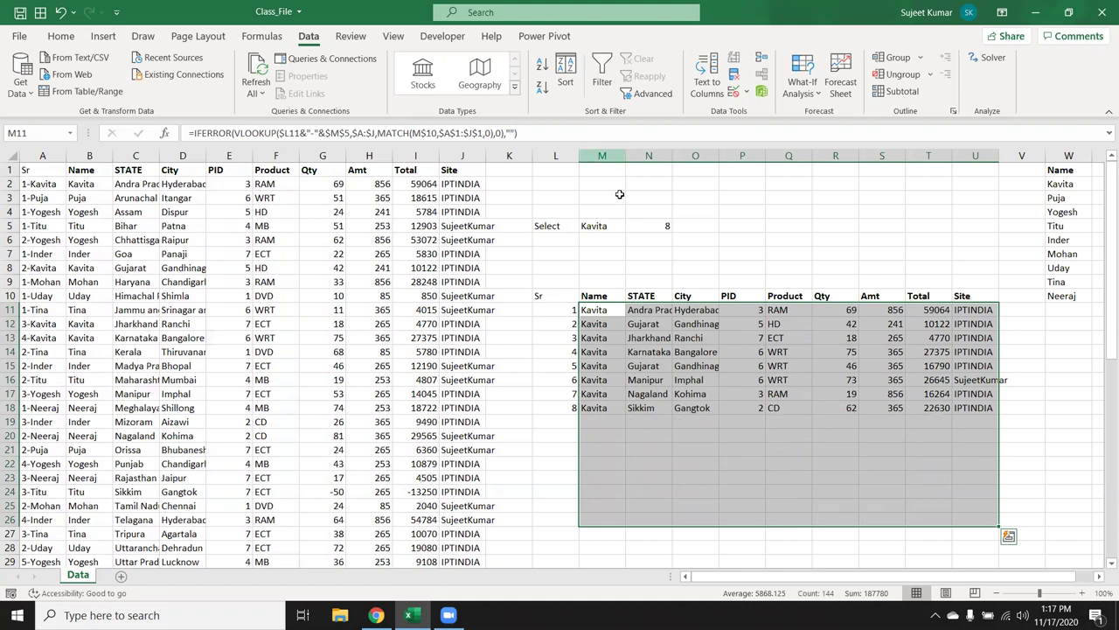
left_click(643, 239)
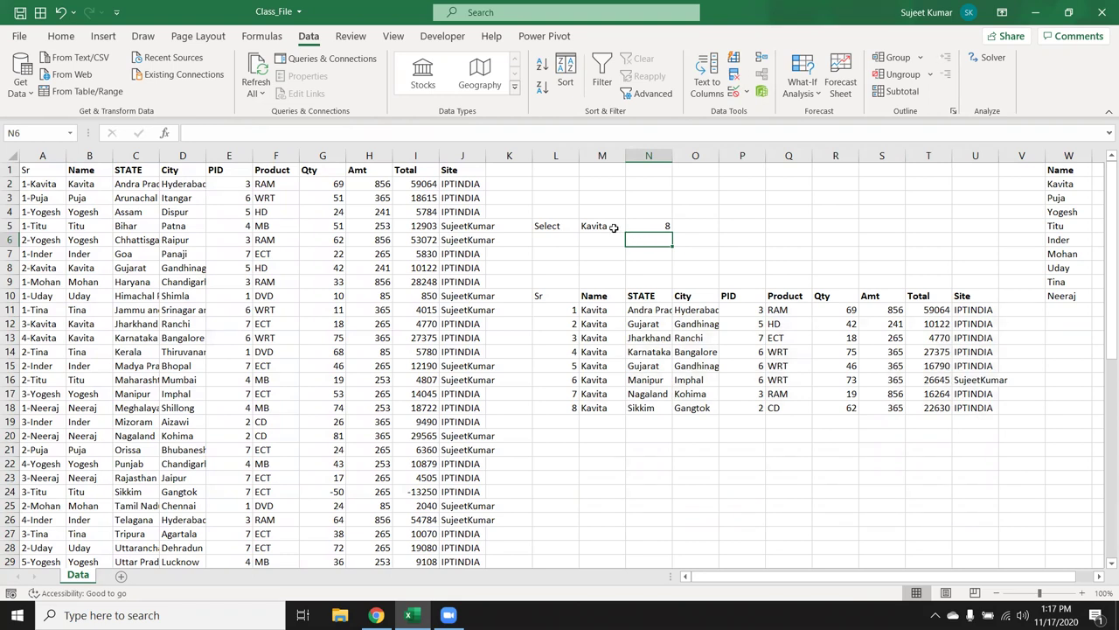
Switch M5 to Puja, then Yogesh, then back to Puja, and type 51,24,78,-54 into O5
left_click(612, 227)
left_click(631, 226)
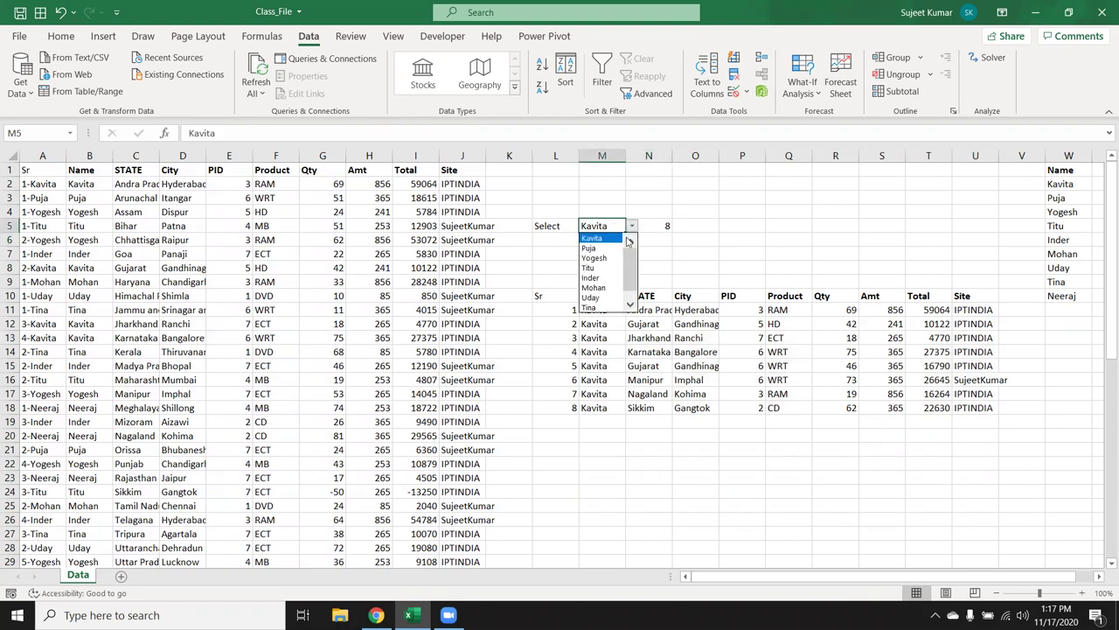
left_click(619, 242)
left_click(630, 229)
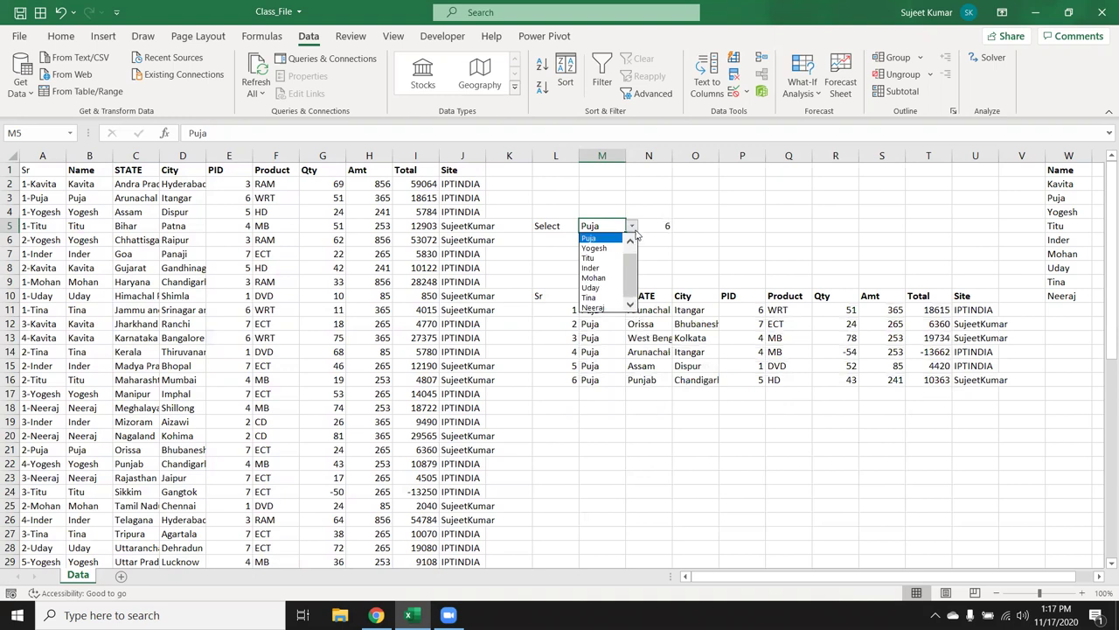
left_click(613, 249)
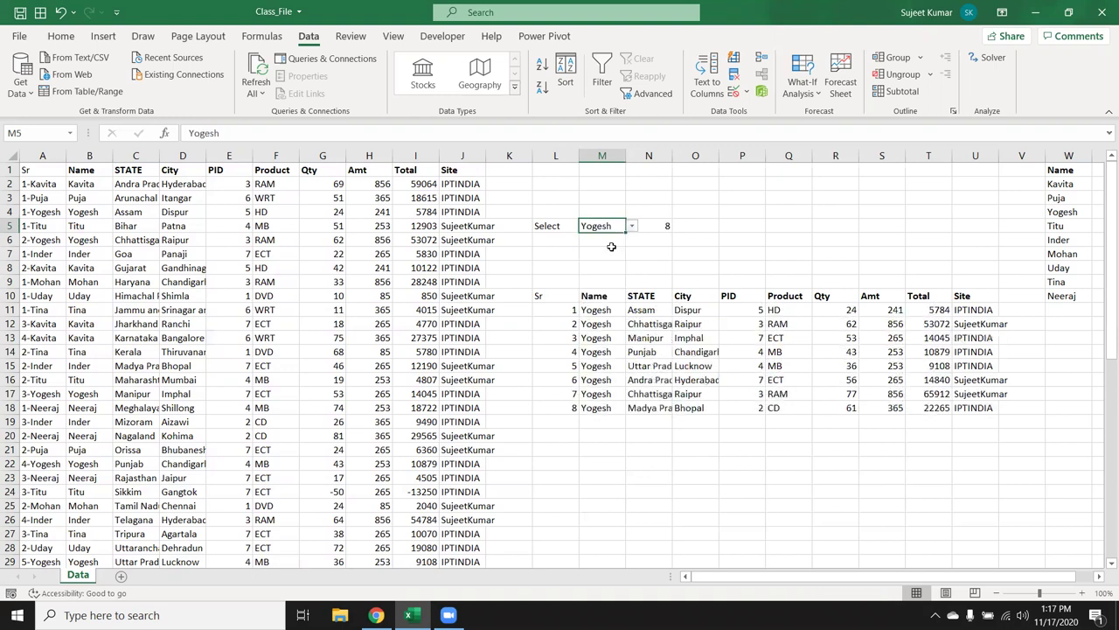
left_click(631, 227)
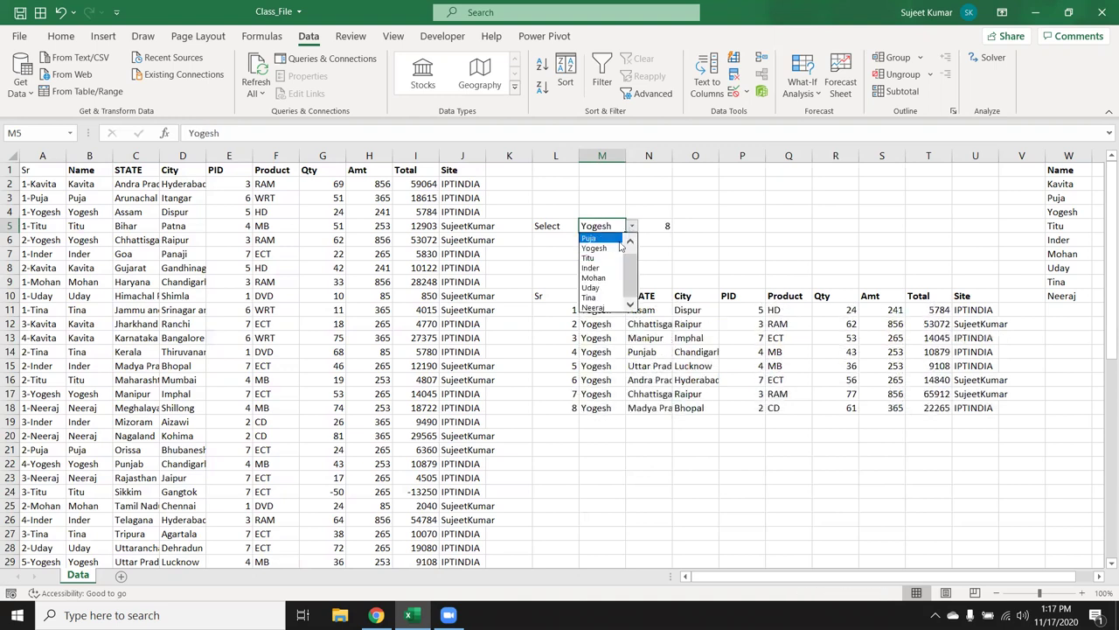
left_click(612, 243)
left_click(707, 225)
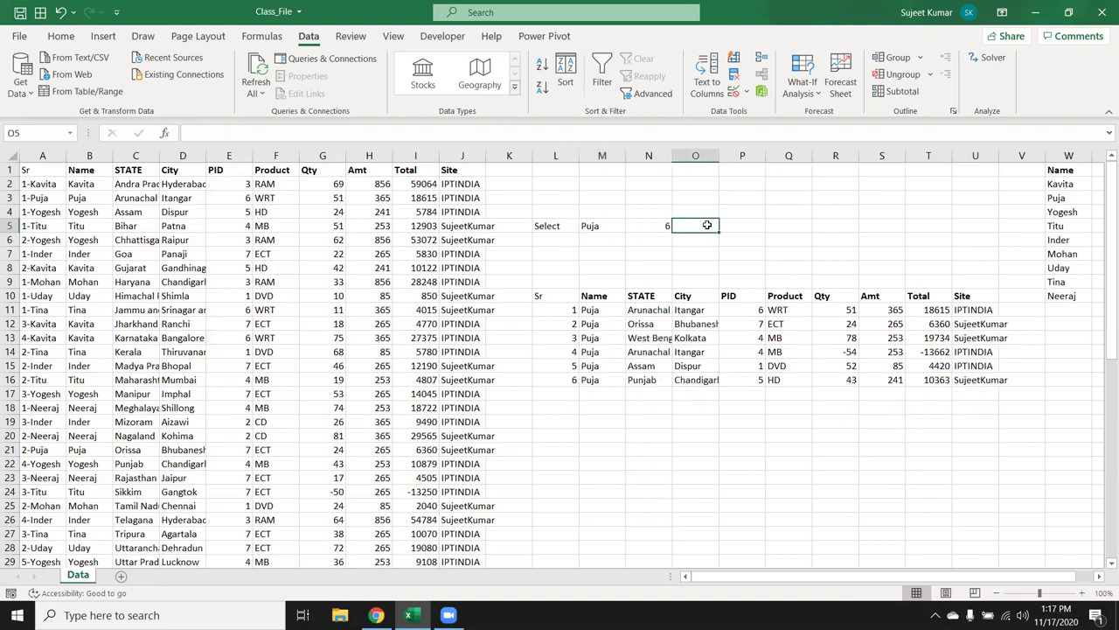
type("51,24,78,")
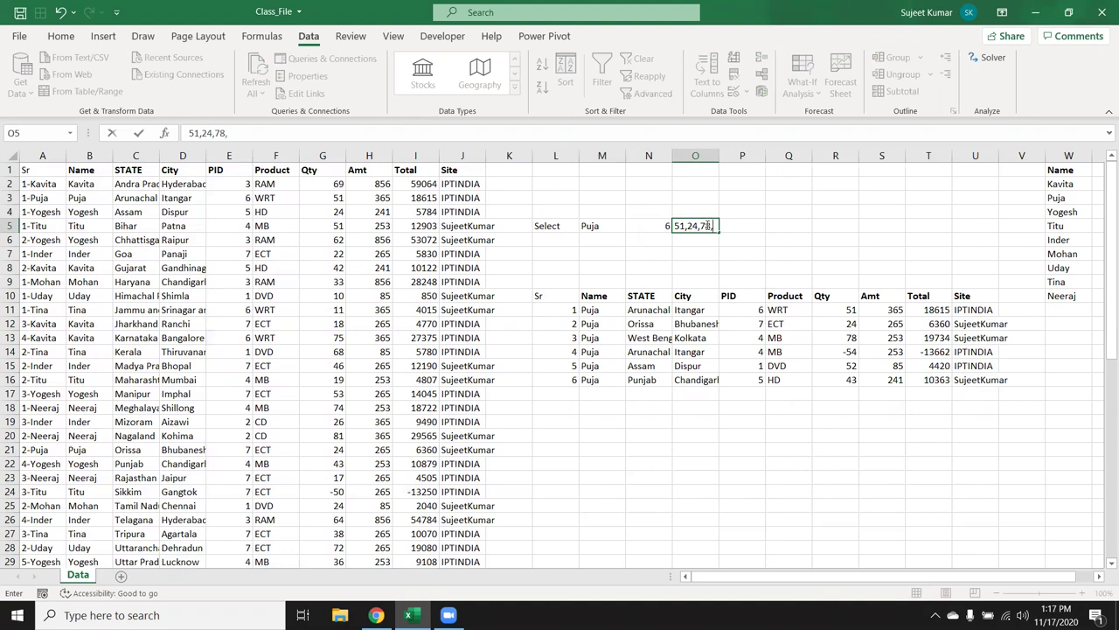
type("-")
type("54")
Discard the 51,24,78,-54 entry in O5 and begin a new formula with =
key("Escape")
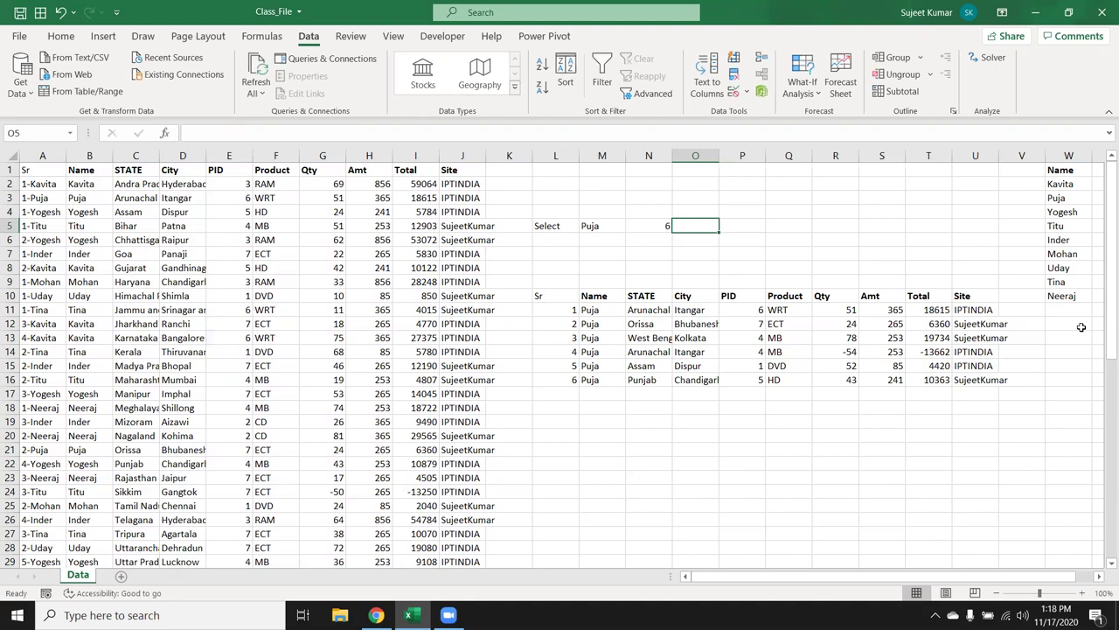
type("=")
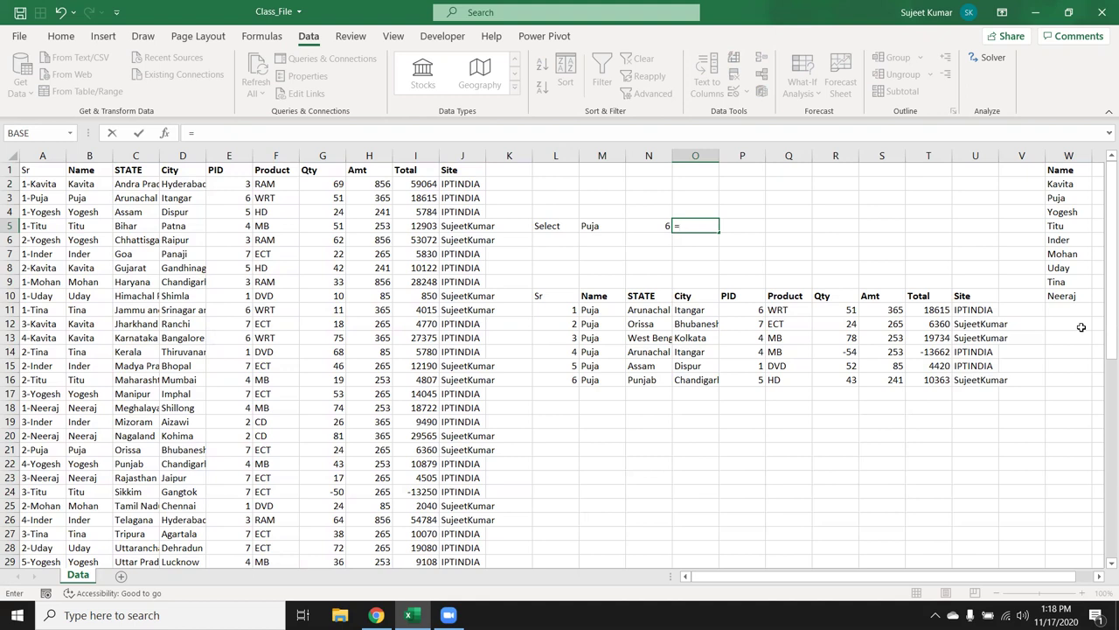
Start a TEXTJOIN formula in O5 with a comma delimiter and TRUE to ignore empty cells
type("TE")
key("Down")
key("Tab")
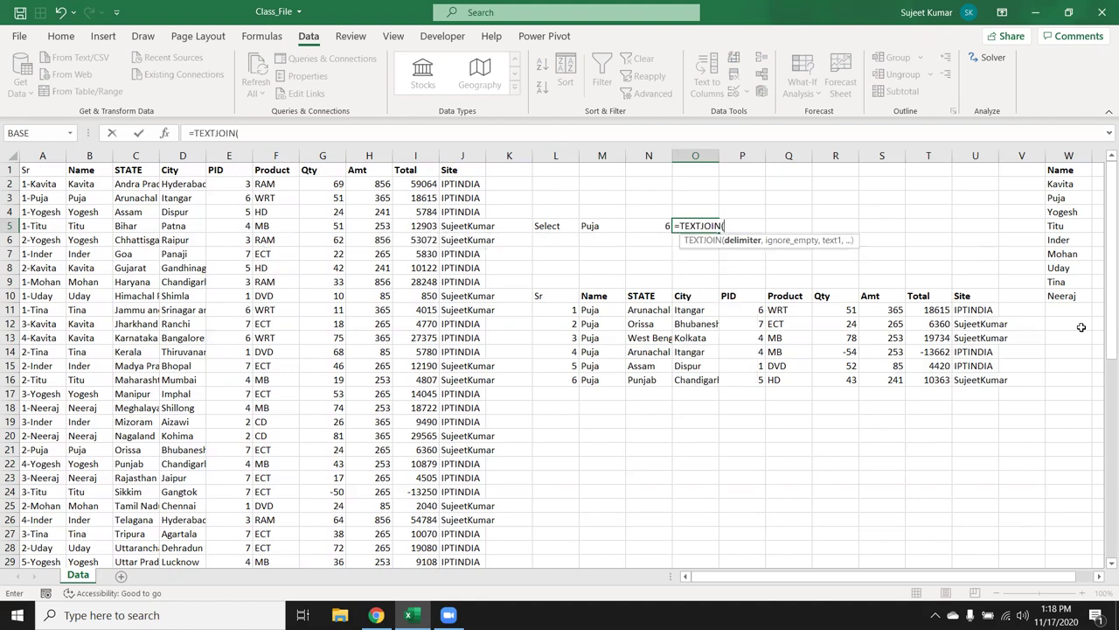
type(",\",")
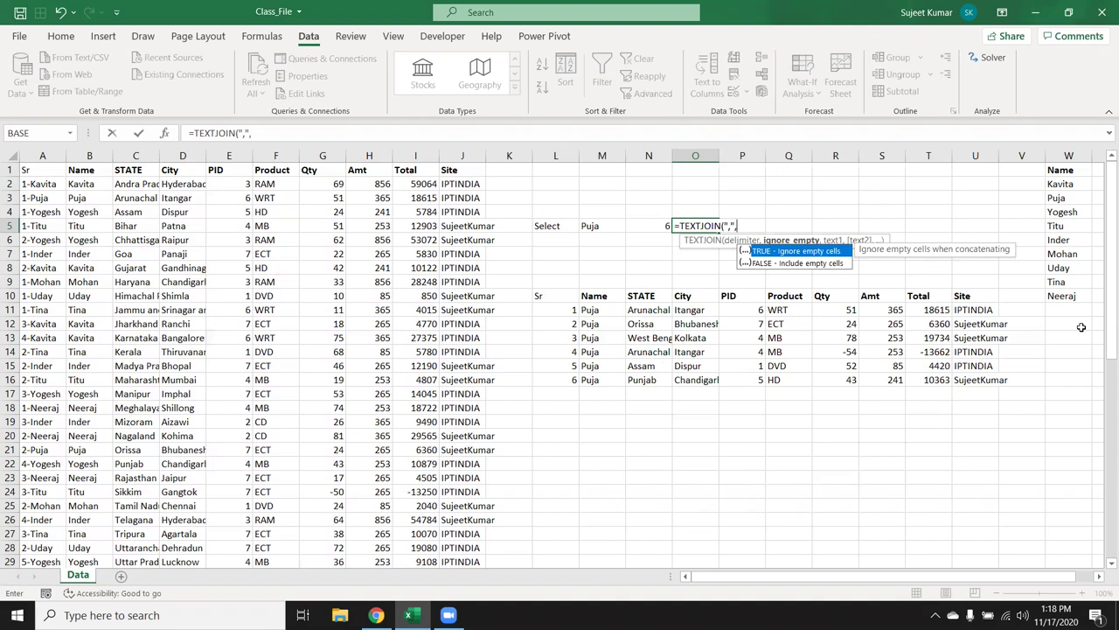
key("Tab")
type(",")
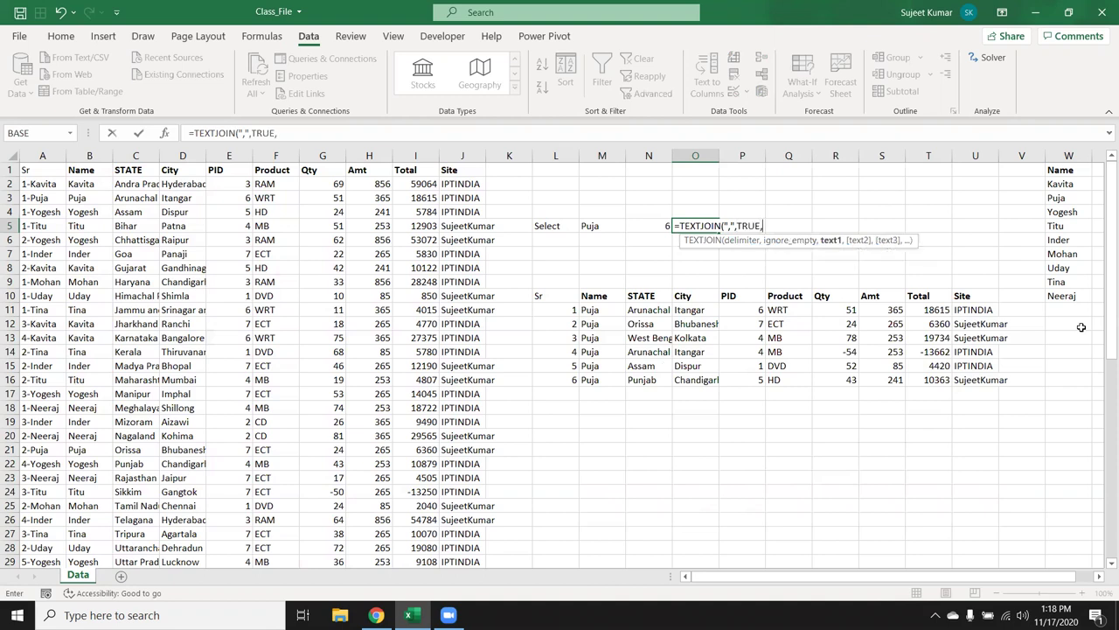
Use G2:G58 as the text range, enter the formula, and reopen O5 for editing
key("Left")
key("Left")
key("Left")
key("Left")
key("Left")
key("Left")
key("Left")
key("Up")
key("Right")
key("Right")
key("Right")
key("Right")
key("Right")
key("Right")
key("Up")
key("Up")
key("Up")
key("Down")
key("ctrl+shift+Down")
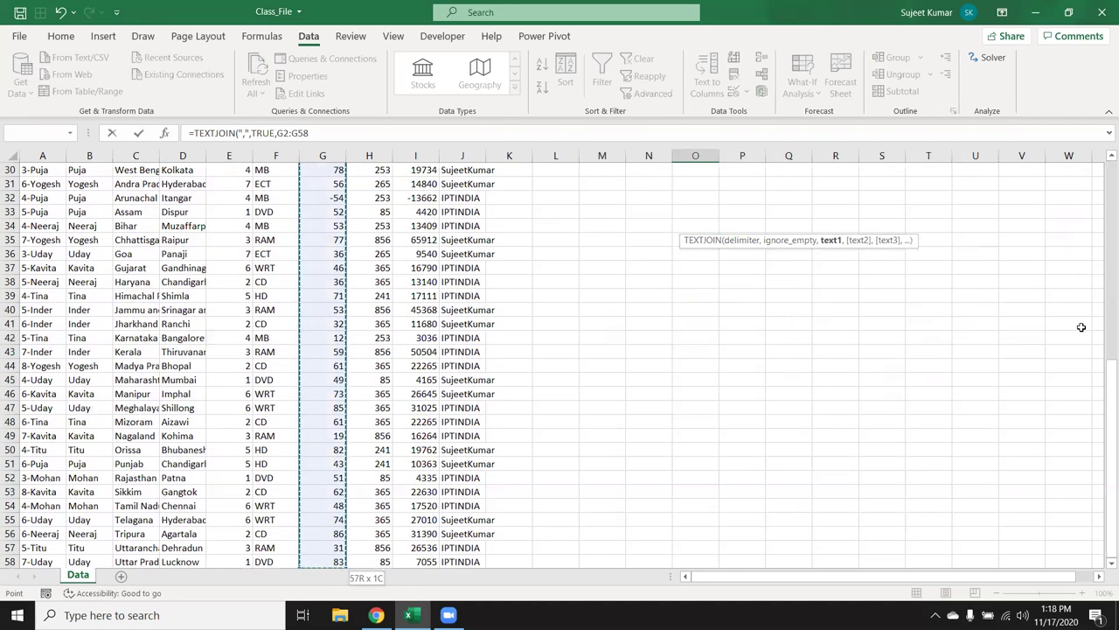
key("Return")
key("Up")
key("Up")
key("Up")
key("Down")
key("Down")
key("Down")
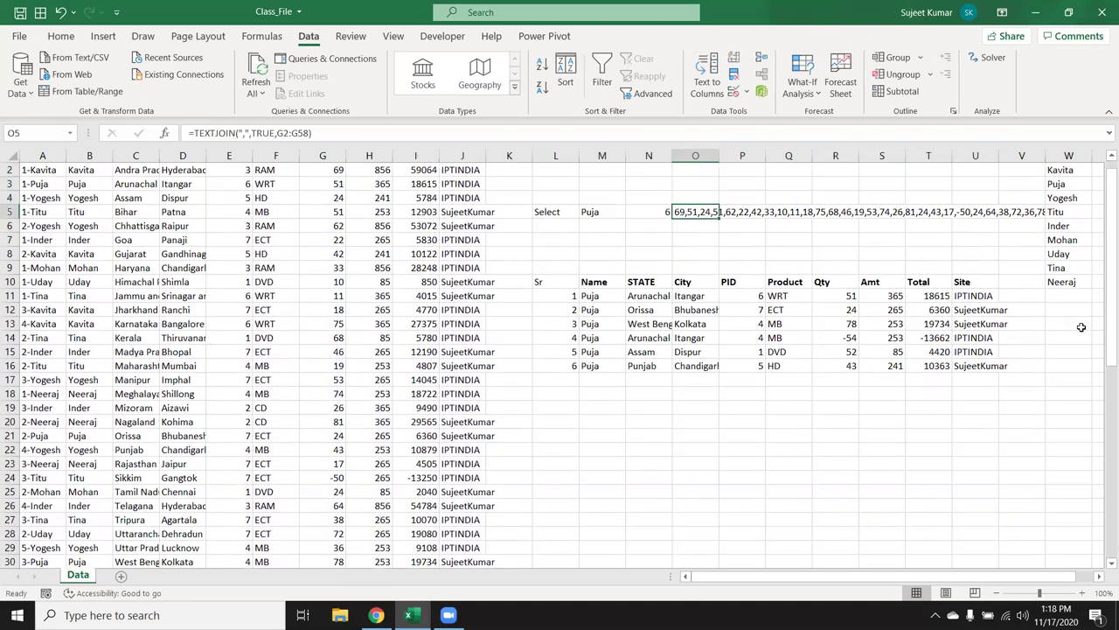
key("F2")
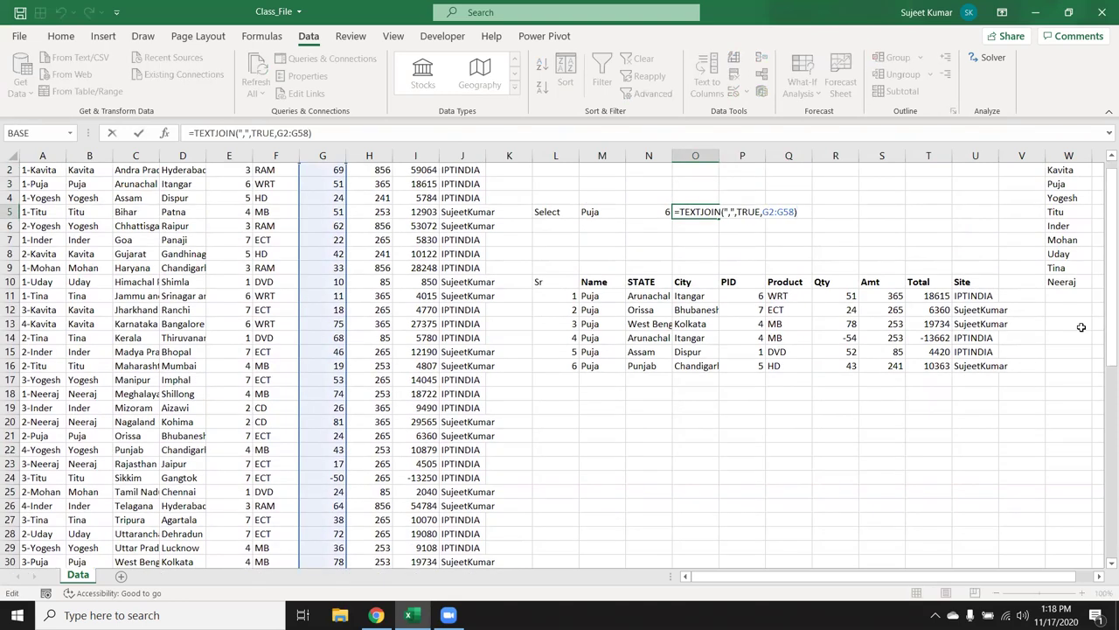
Insert IF( before G2:G58 and use B2:B58 as its condition range
key("Left")
key("Left")
key("Left")
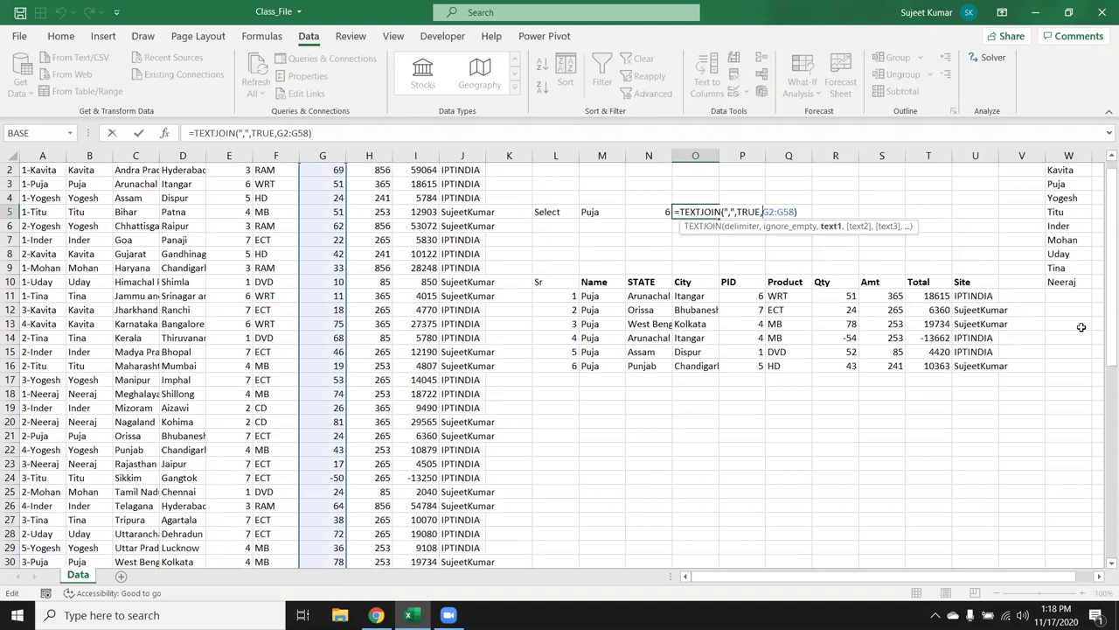
key("shift+Right")
key("shift+Right")
key("shift+Right")
key("shift+Right")
key("shift+Right")
key("shift+Right")
key("Left")
type("IF")
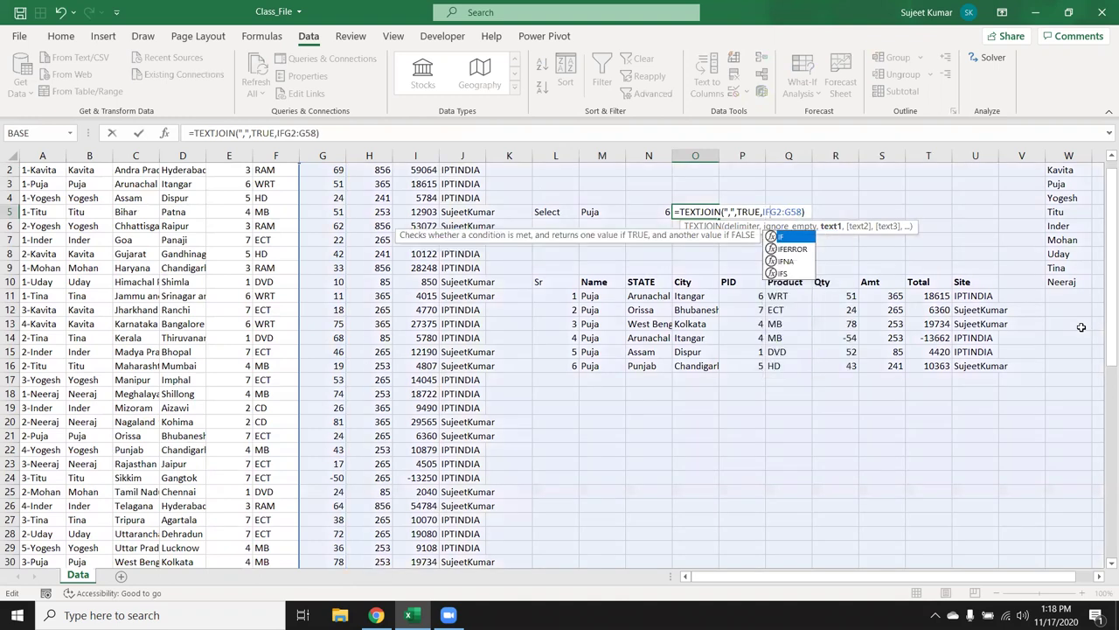
type("(")
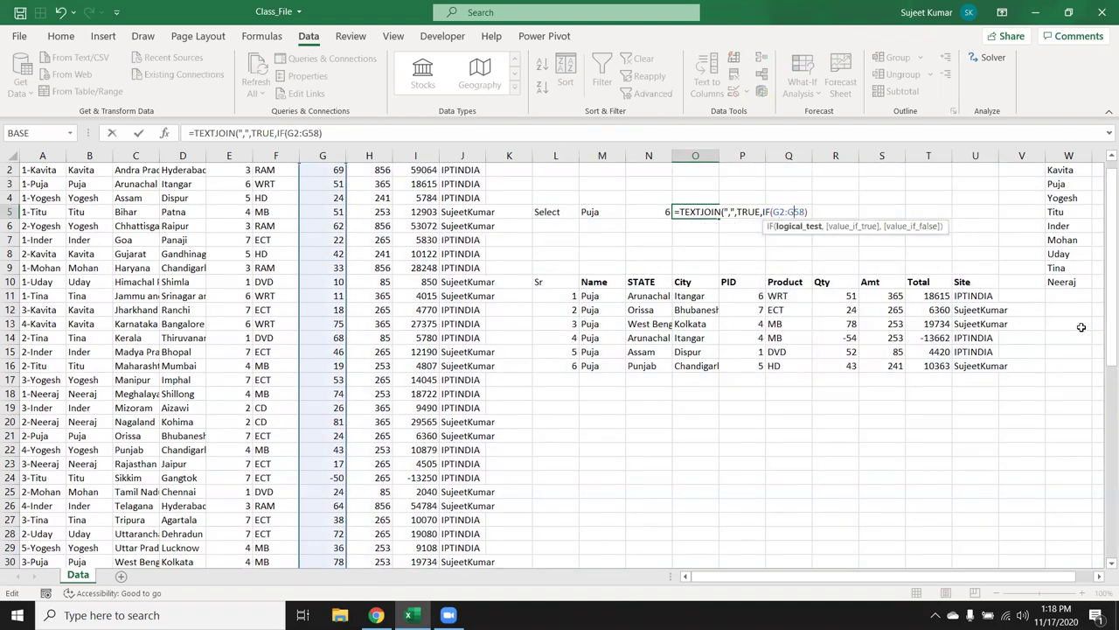
key("Left")
key("Left")
key("Left")
key("Right")
left_click(87, 186)
scroll(87, 186, "up", 1)
left_click(88, 186)
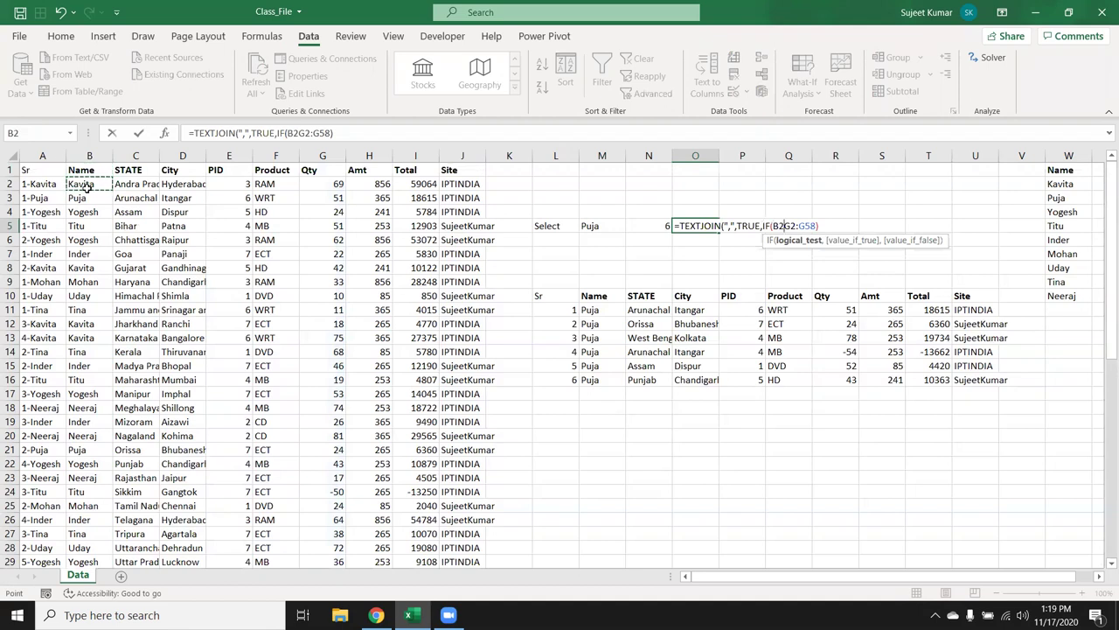
key("ctrl+shift+Down")
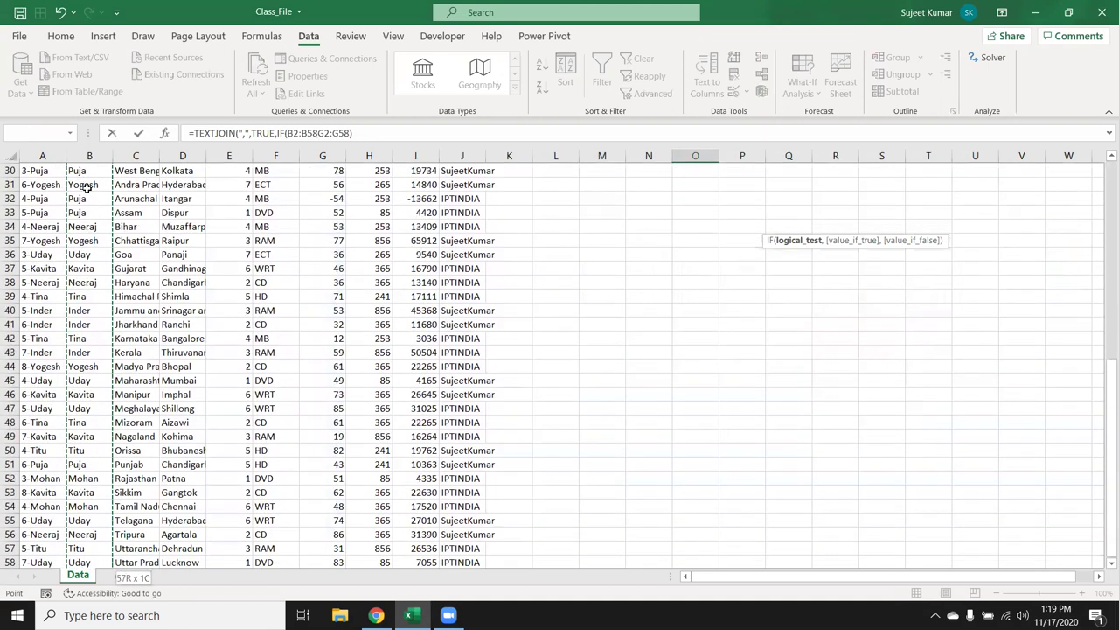
Make the IF condition compare B2:B58 against the name in M5
type("=")
scroll(87, 186, "up", 8)
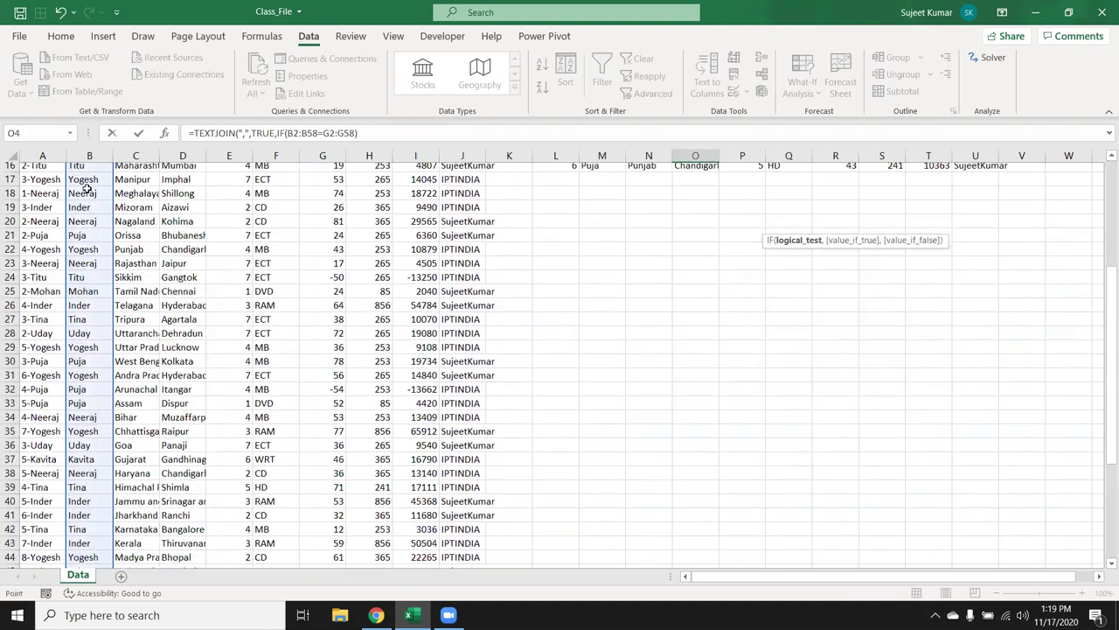
key("Up")
key("Left")
key("Left")
key("Down")
type(",")
key("Right")
key("Right")
key("BackSpace")
key("BackSpace")
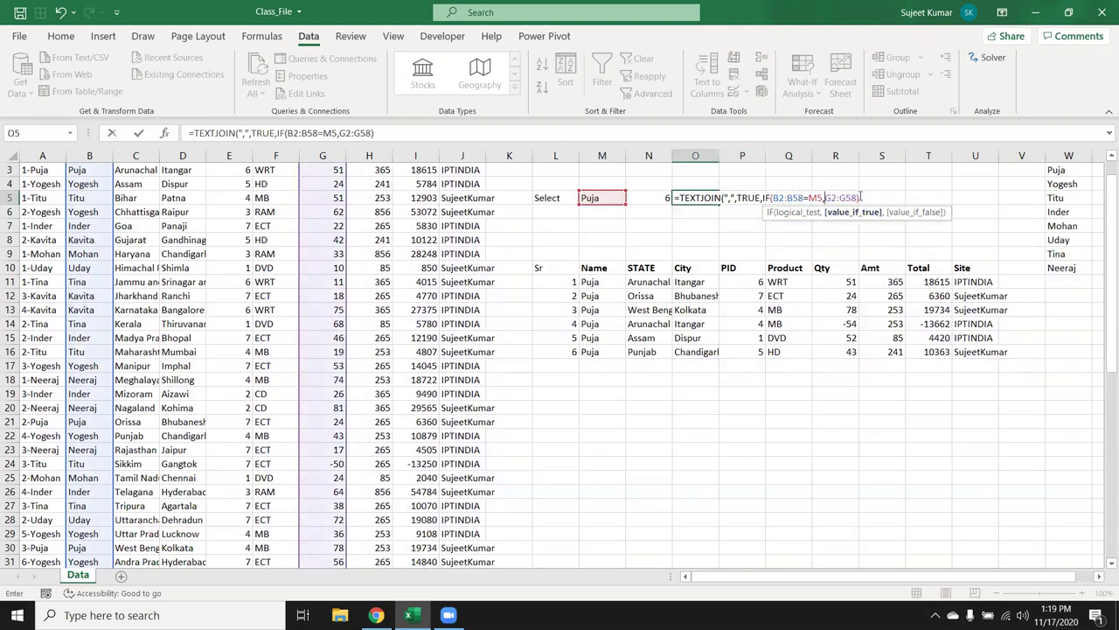
Finish the formula with ,G2:G58,"") so O5 shows 51,24,78,-54,52,43
left_click(860, 198)
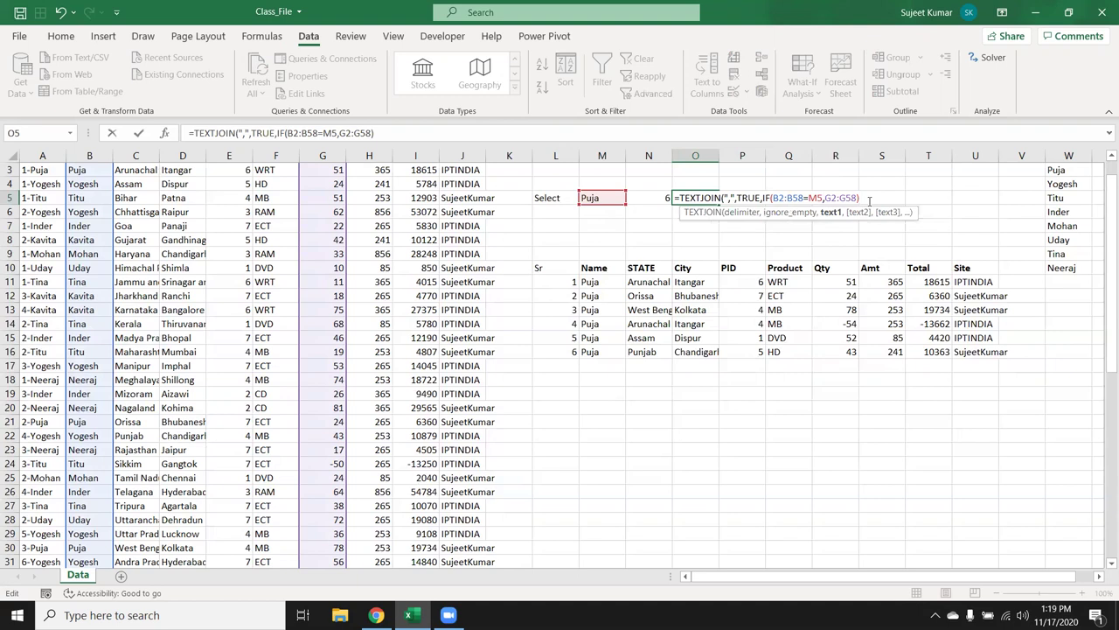
key("BackSpace")
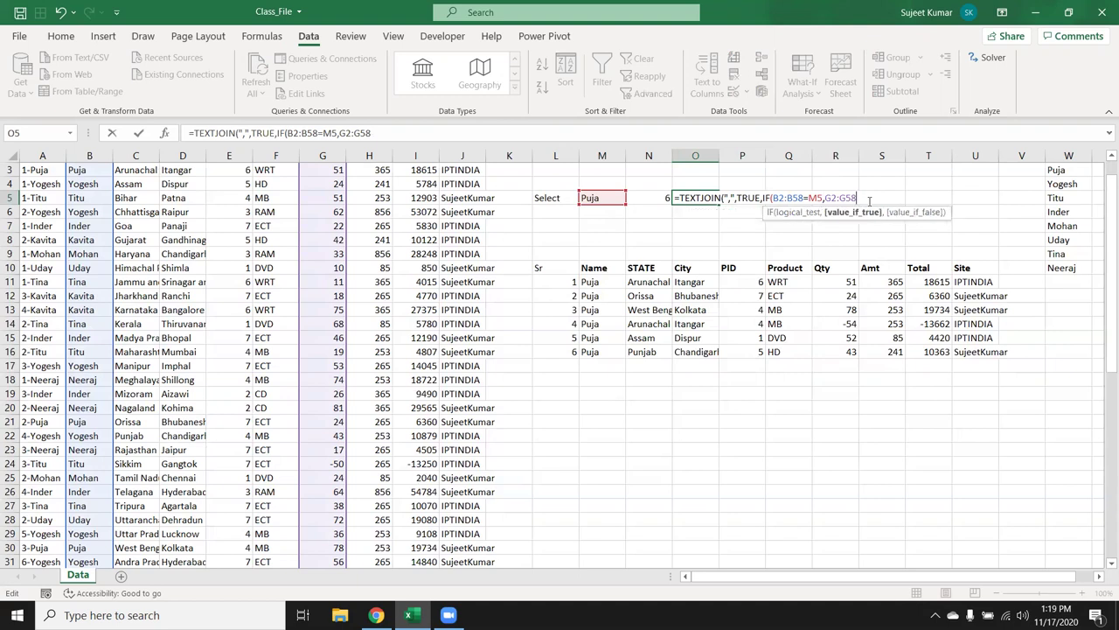
type(",G2:G58,")
type("\"\"")
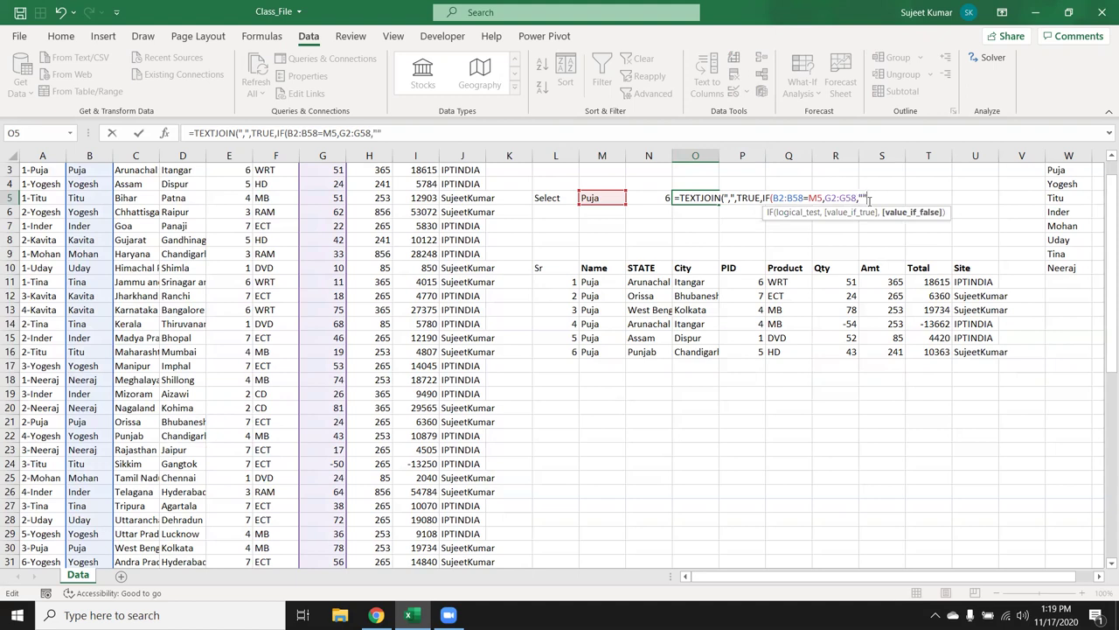
type("))")
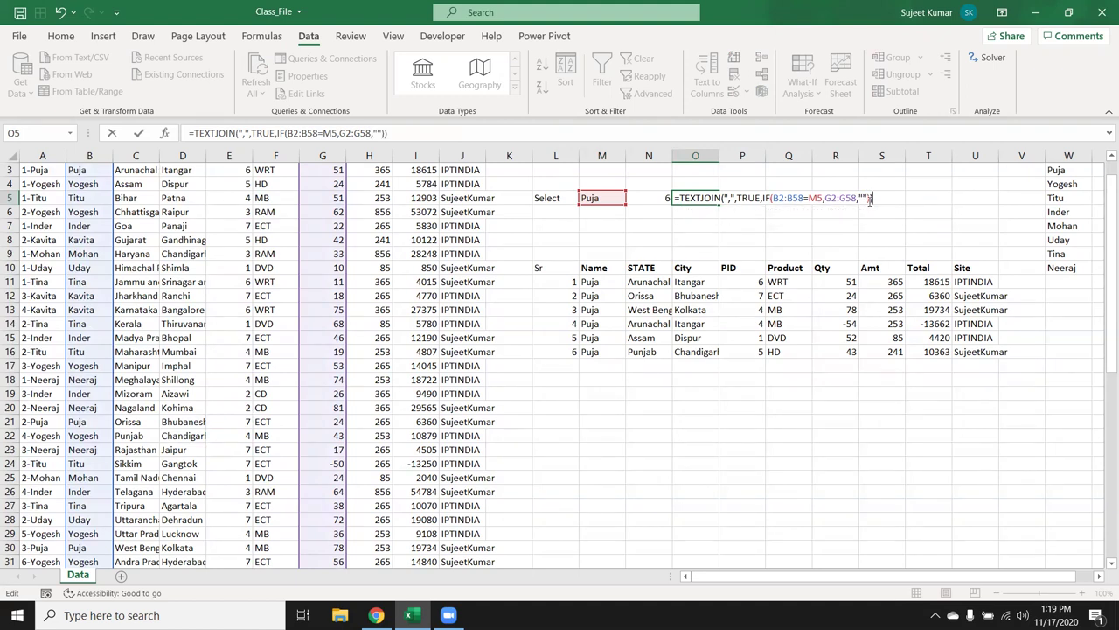
key("Return")
key("Up")
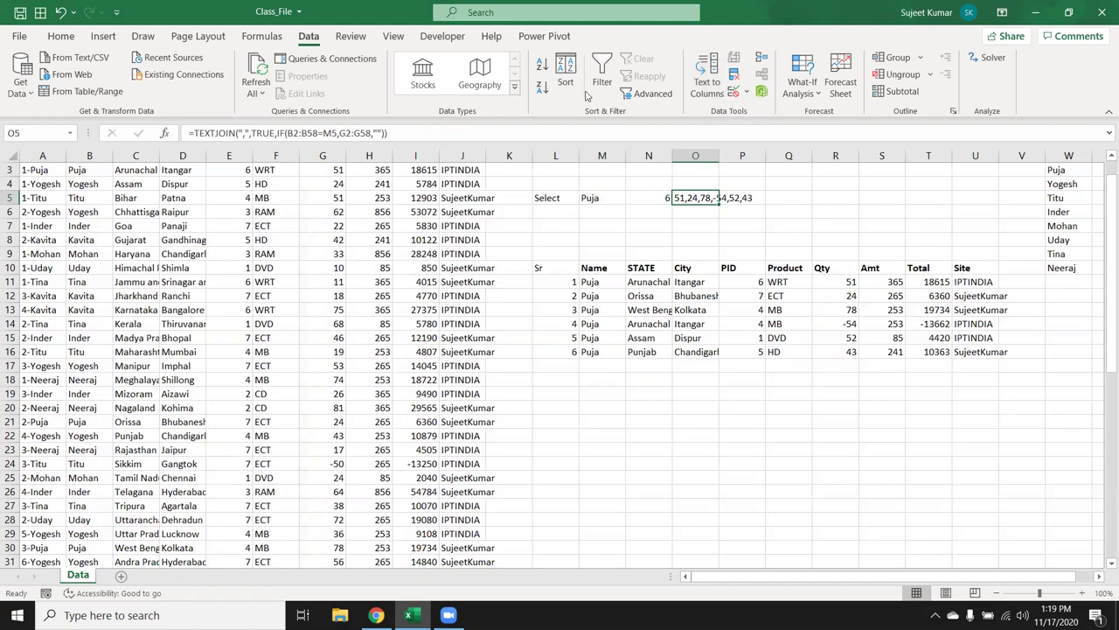
left_click(262, 35)
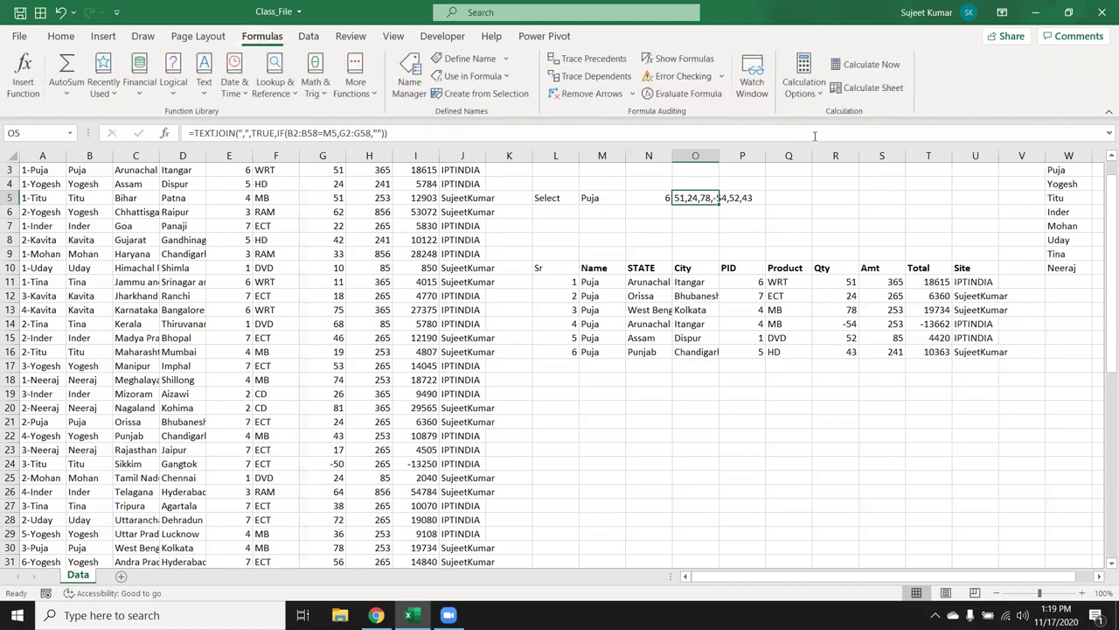
left_click(686, 94)
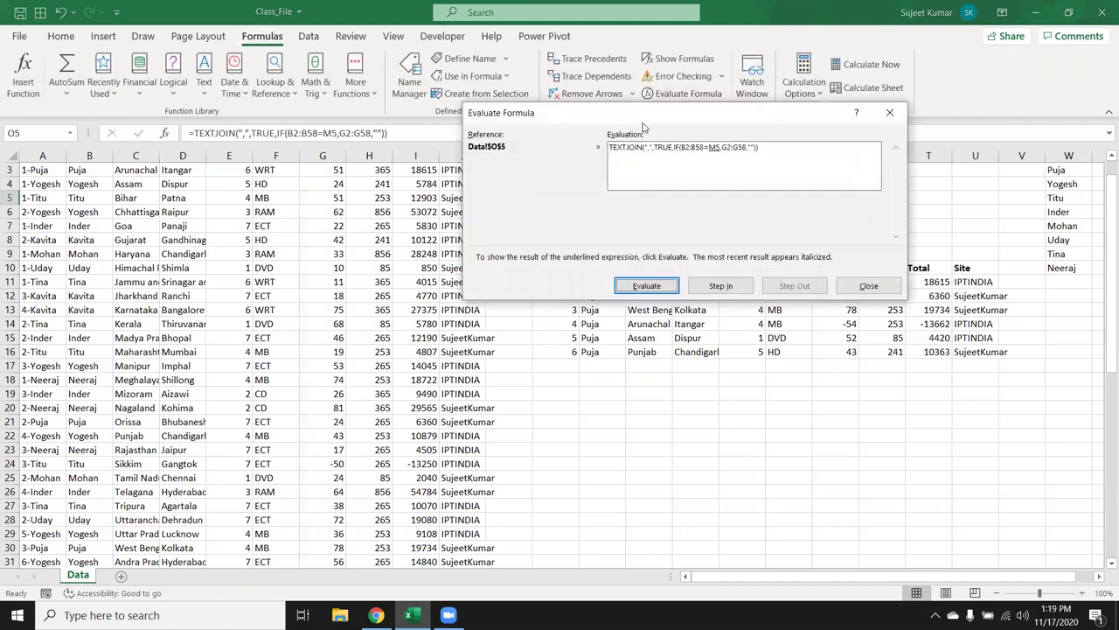
left_click_drag(640, 127, 588, 266)
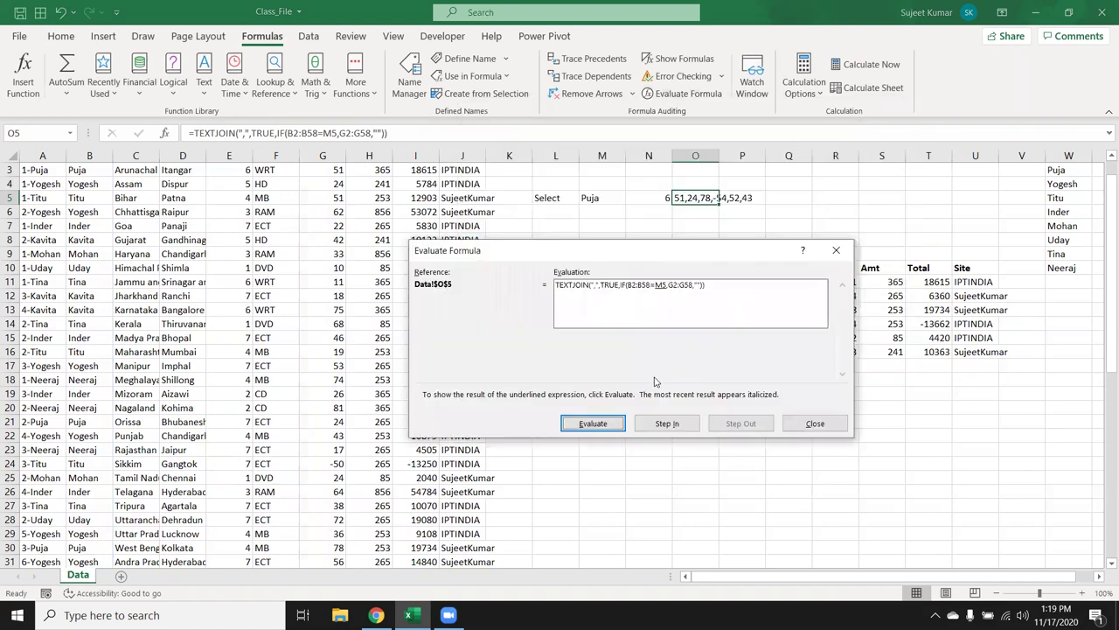
left_click(609, 425)
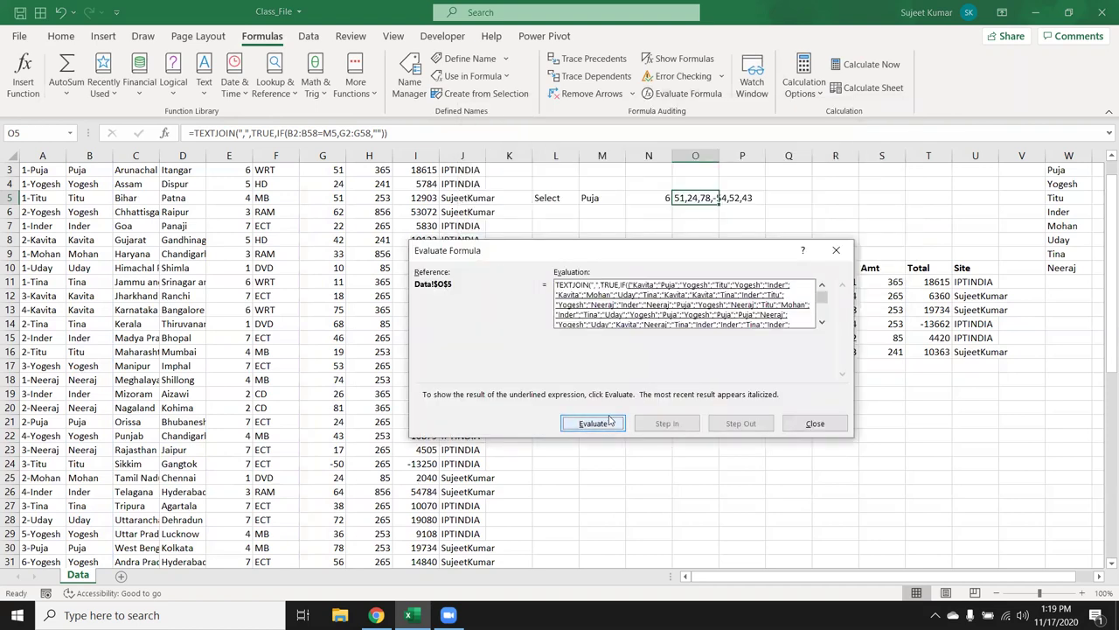
left_click(610, 422)
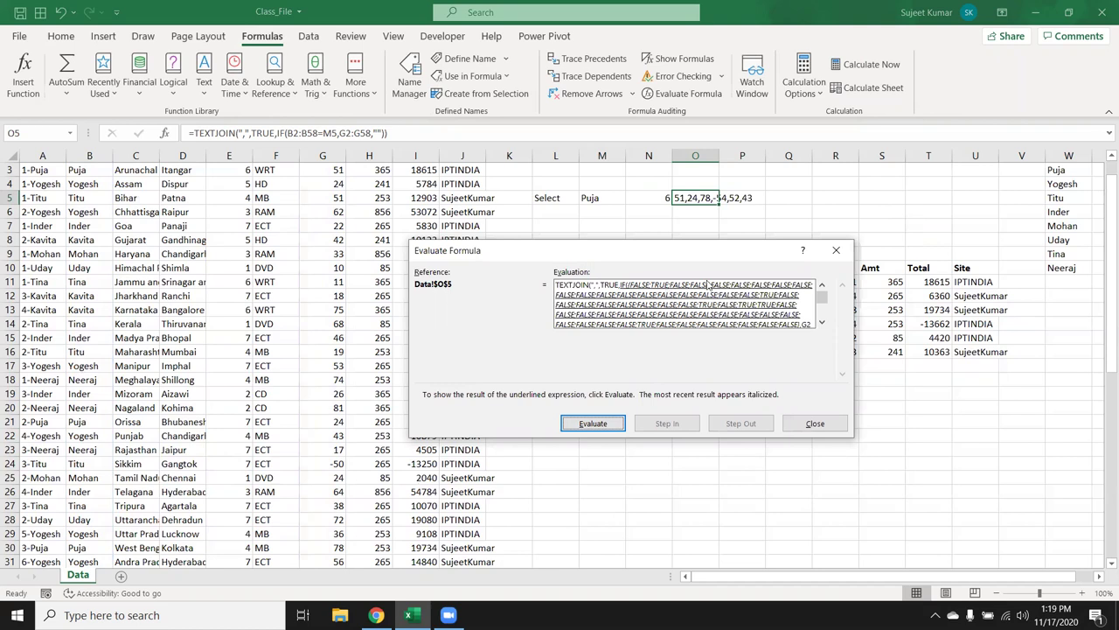
left_click(606, 423)
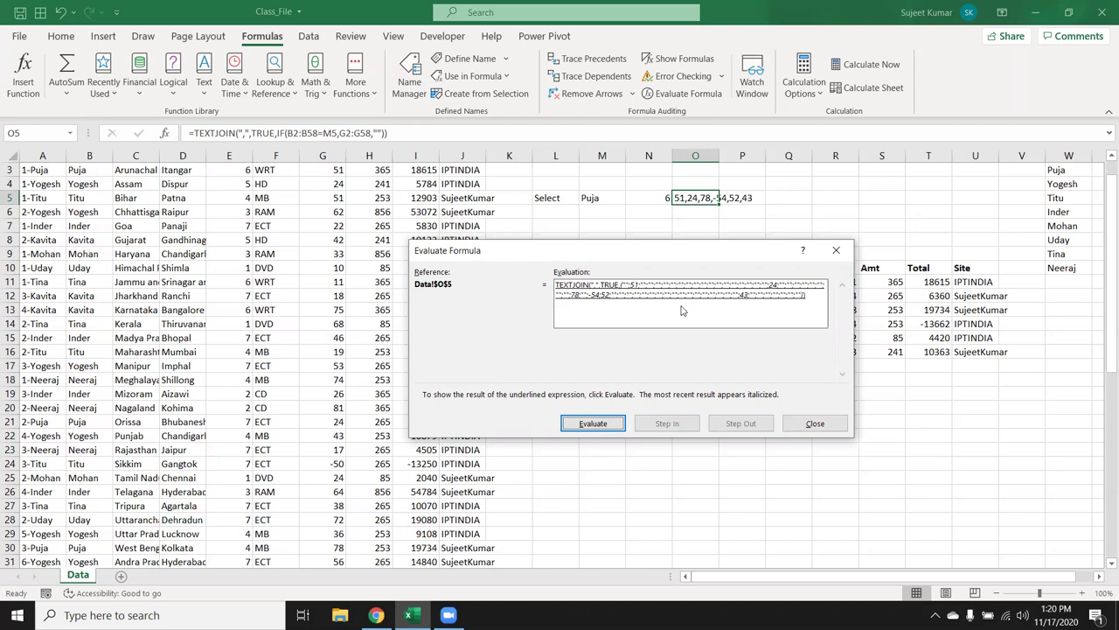
left_click(593, 425)
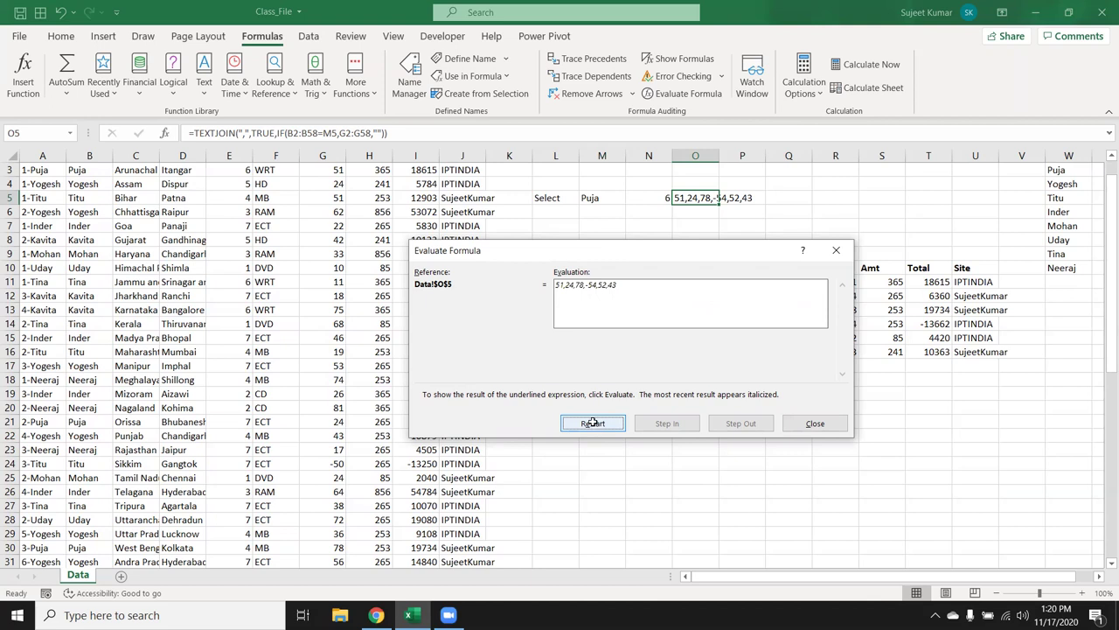
key("Escape")
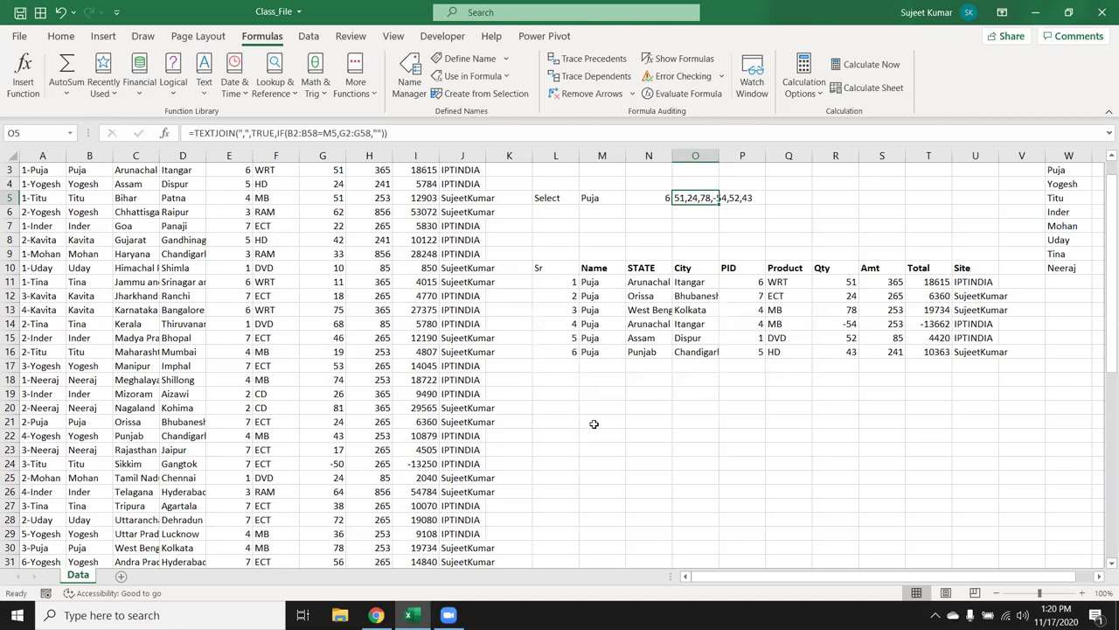
Copy column B (Name) and paste it into A1 of a new Sheet6
scroll(511, 405, "up", 1)
left_click(105, 157)
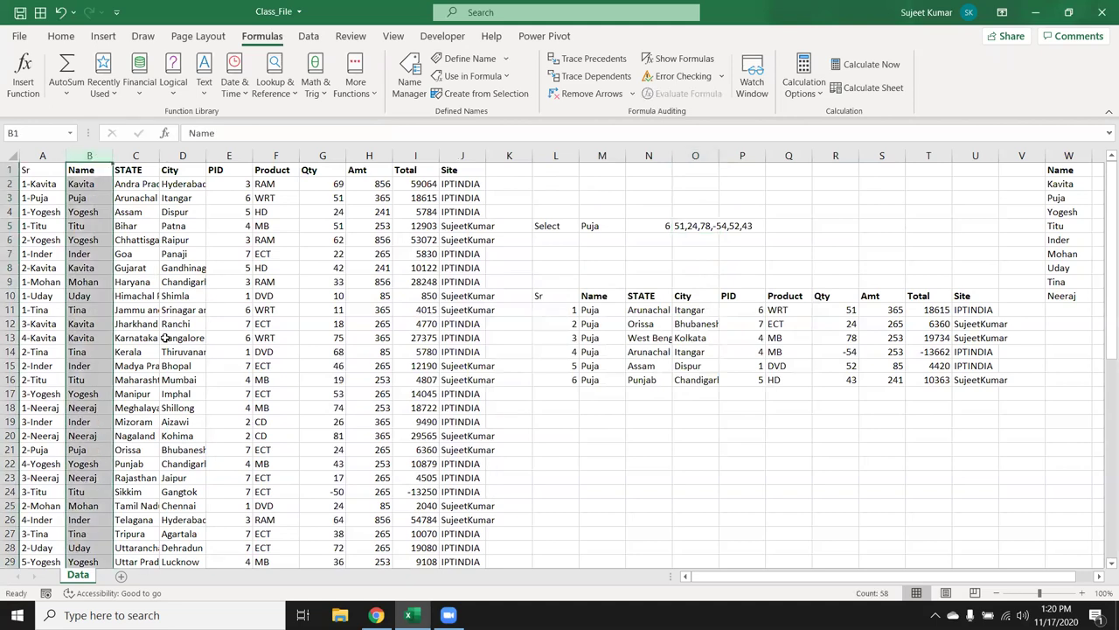
key("ctrl+c")
key("Escape")
key("ctrl+c")
left_click(123, 576)
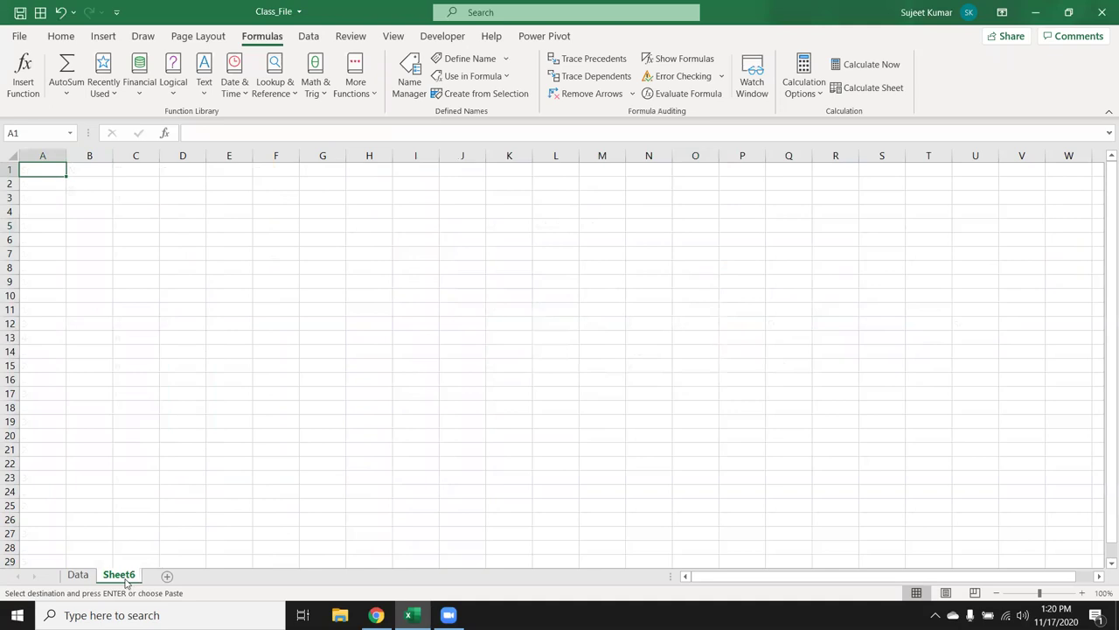
key("ctrl+v")
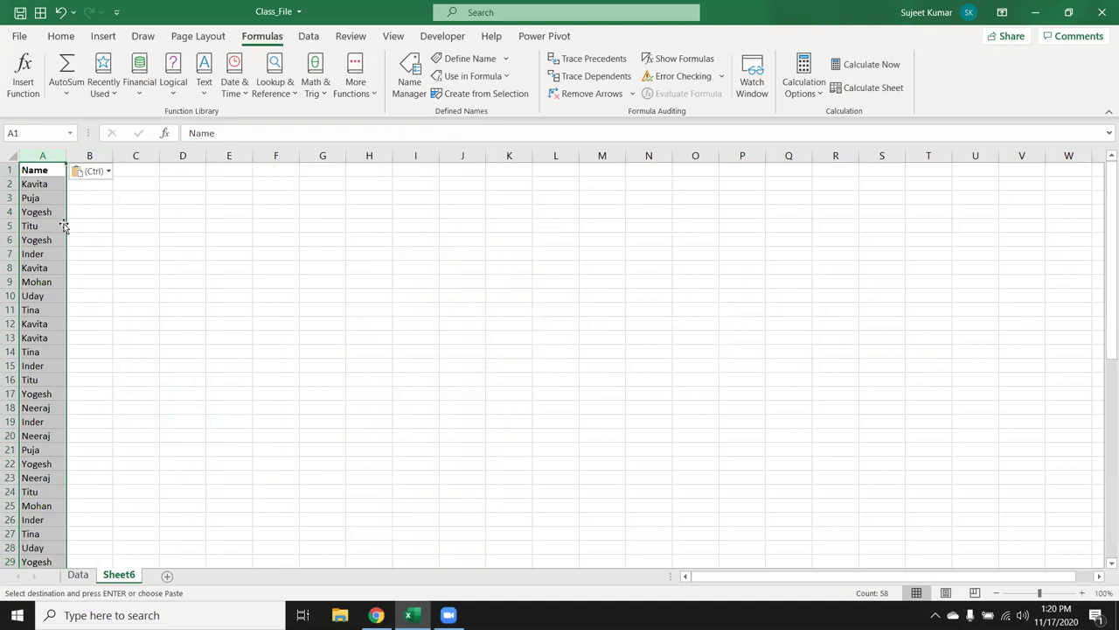
Select the pasted name list from the A1 heading down to row 58
left_click(45, 201)
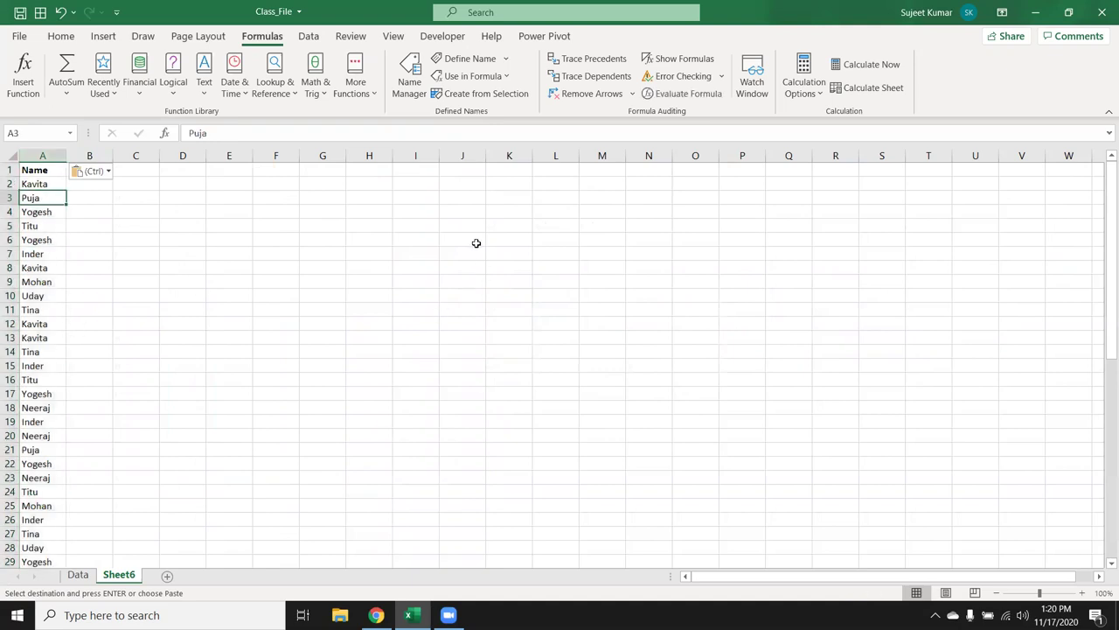
left_click_drag(467, 171, 464, 324)
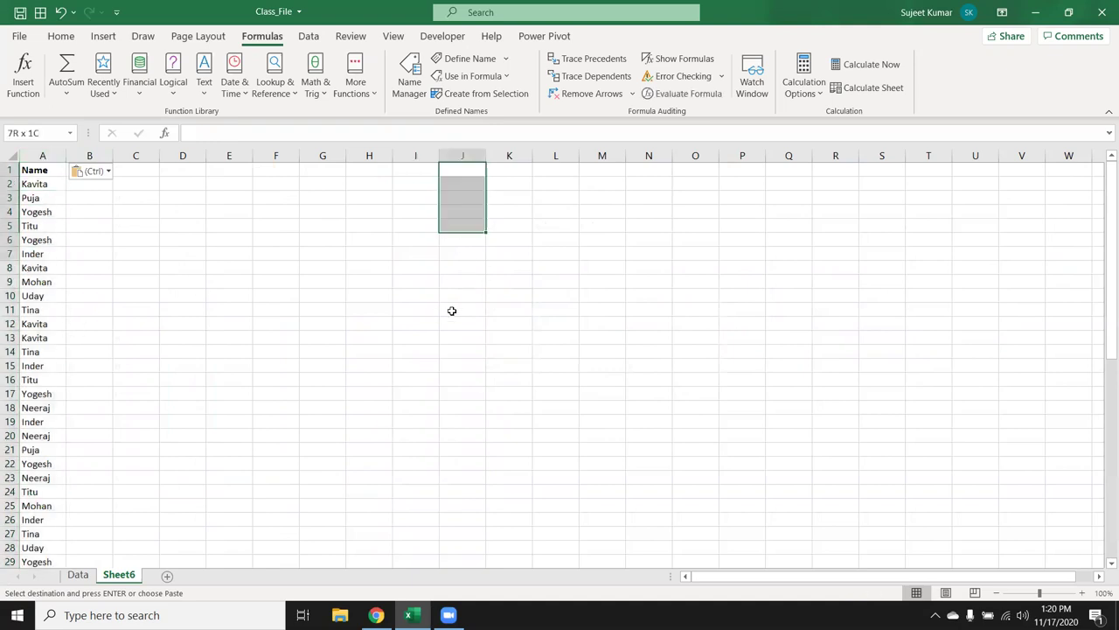
left_click(38, 172)
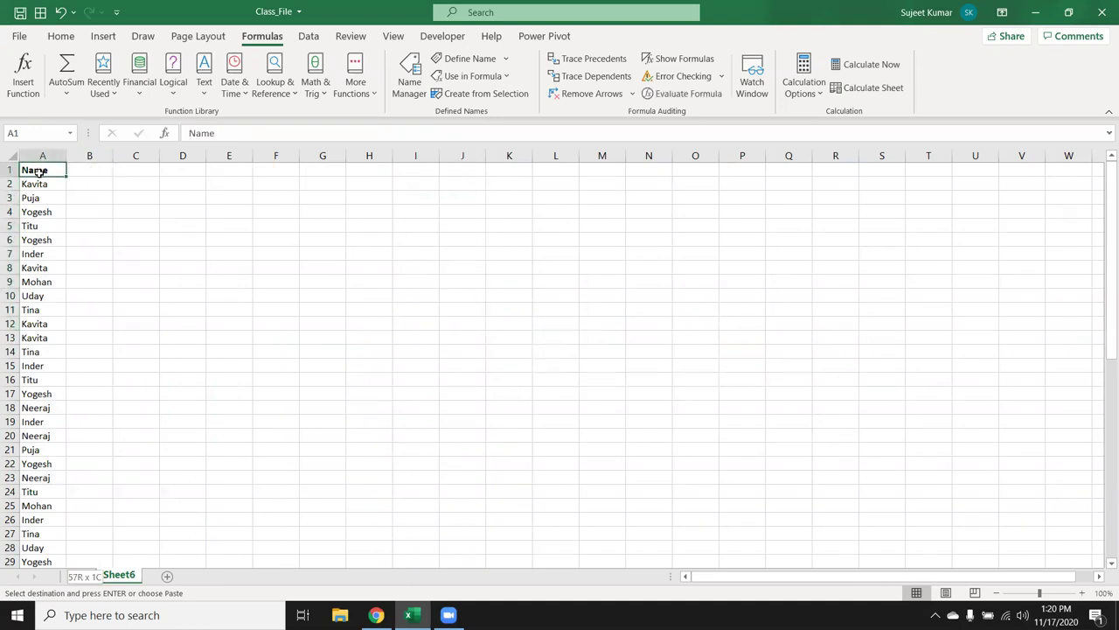
key("ctrl+shift+Down")
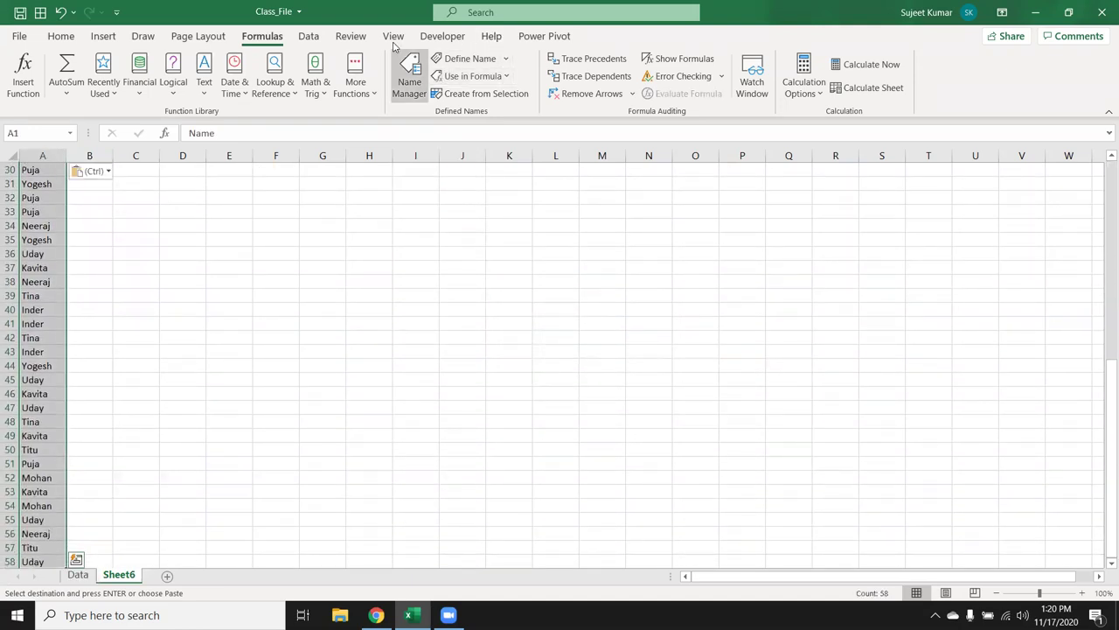
Filter the Name list to unique records only with Advanced Filter, then show all names again
left_click(308, 36)
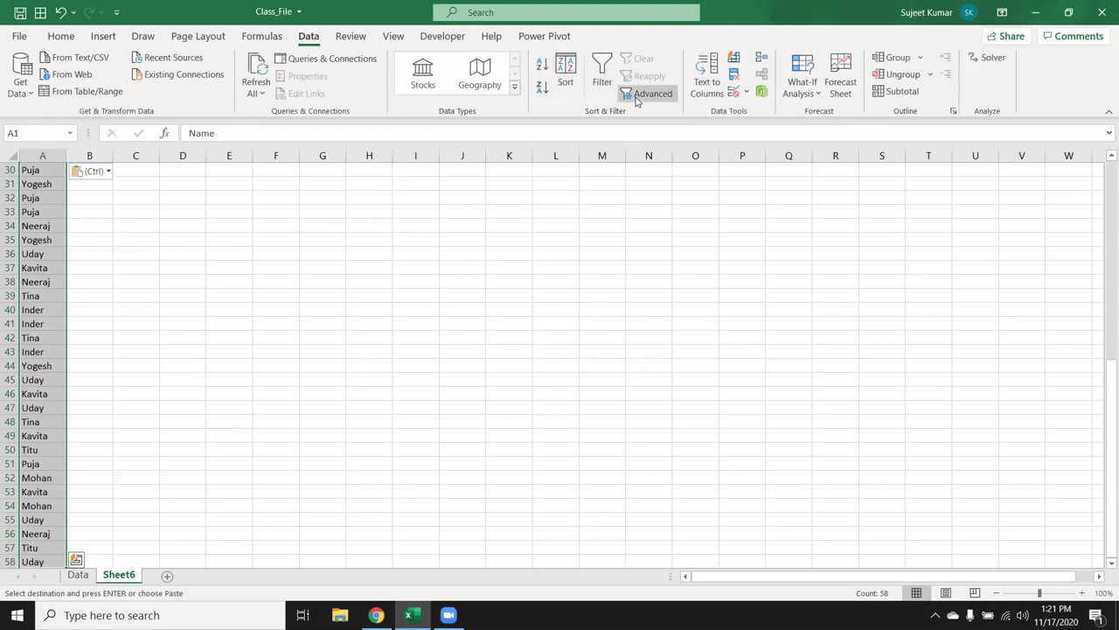
left_click(647, 94)
left_click(657, 254)
left_click(663, 277)
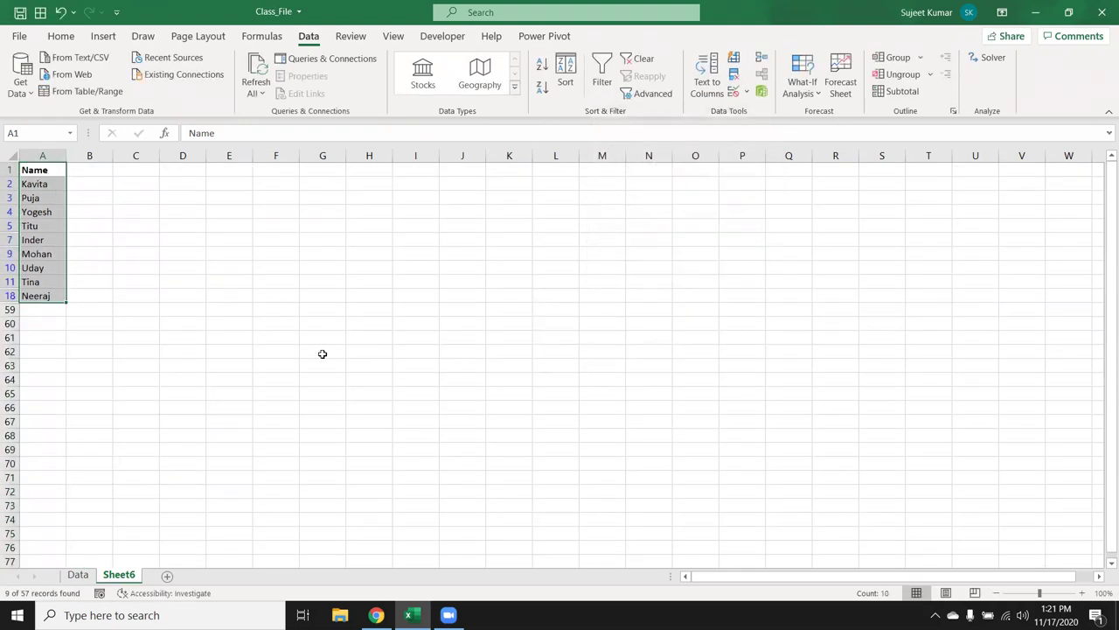
key("ctrl+shift+l")
Copy the names to column I, remove duplicates there, then undo the copy
key("ctrl+c")
left_click(411, 173)
key("ctrl+v")
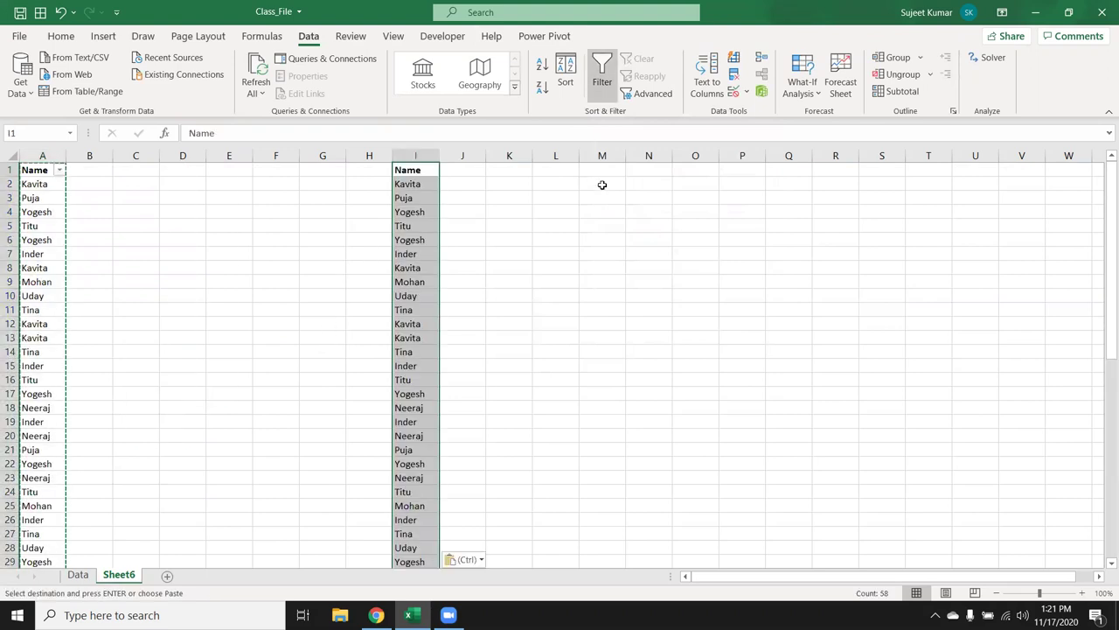
left_click(734, 75)
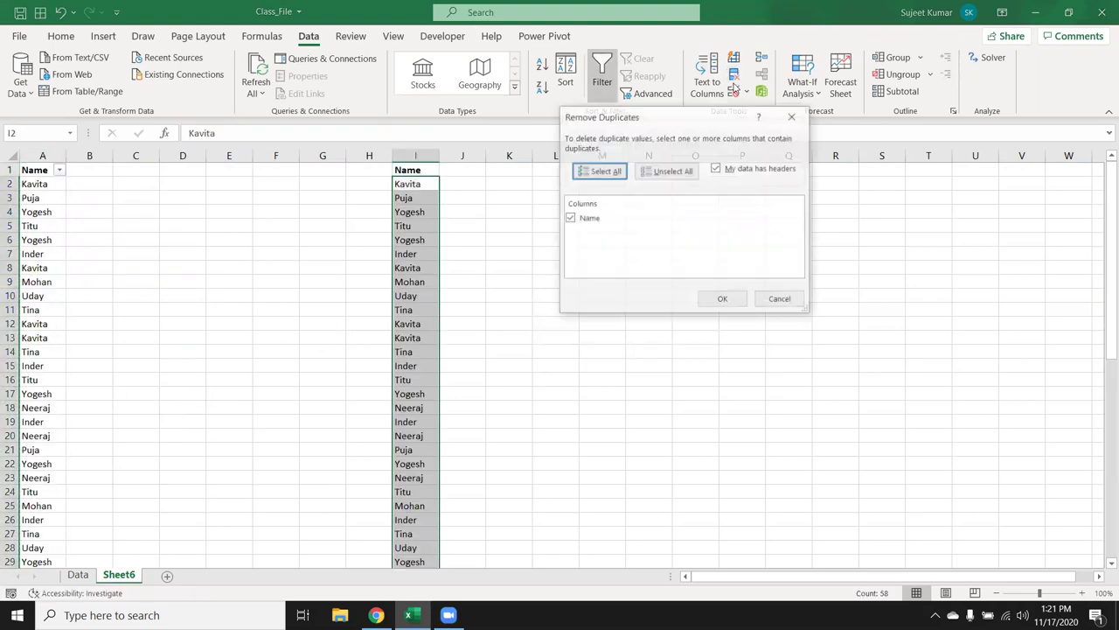
left_click(707, 299)
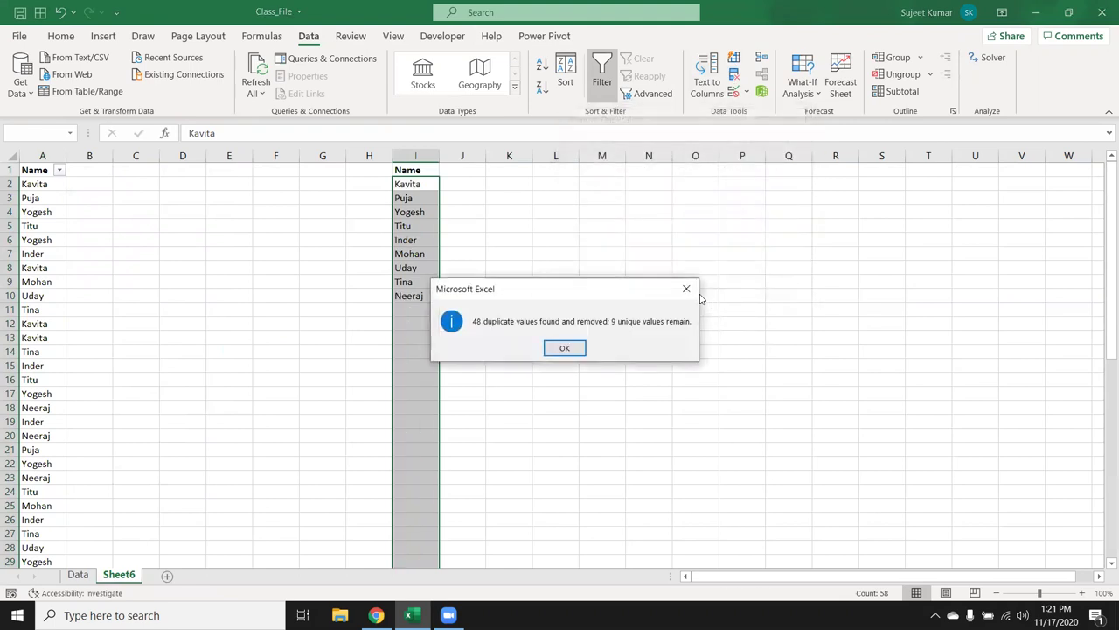
left_click(564, 348)
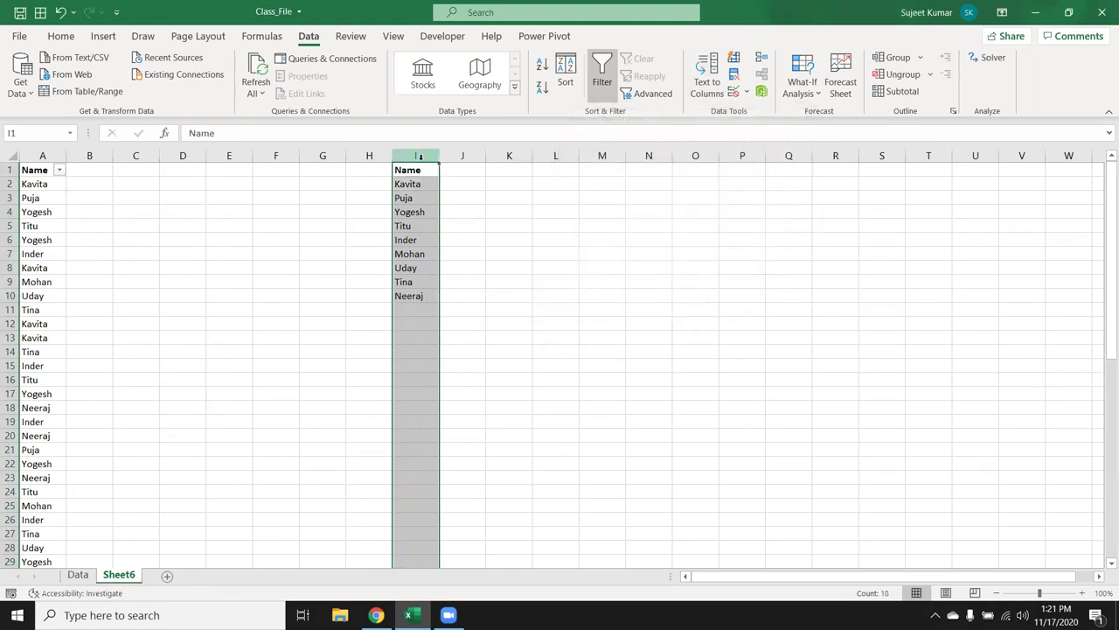
key("ctrl+z")
key("ctrl+z")
key("ctrl+z")
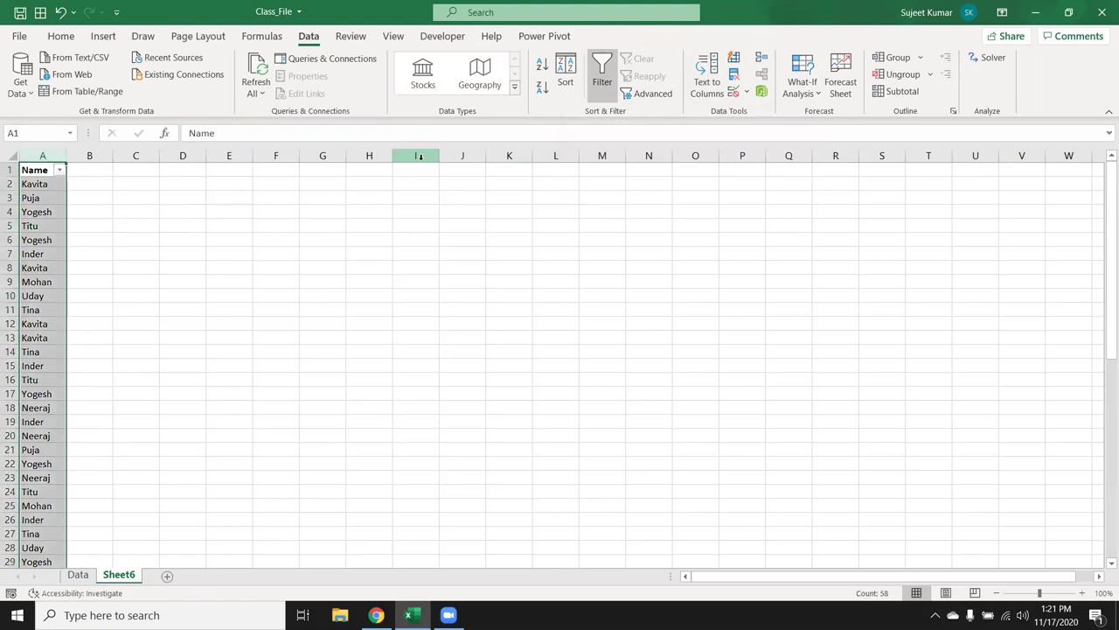
Enter =COUNTIF(B2:B2,B2) in cell A2
key("Down")
type("=COU")
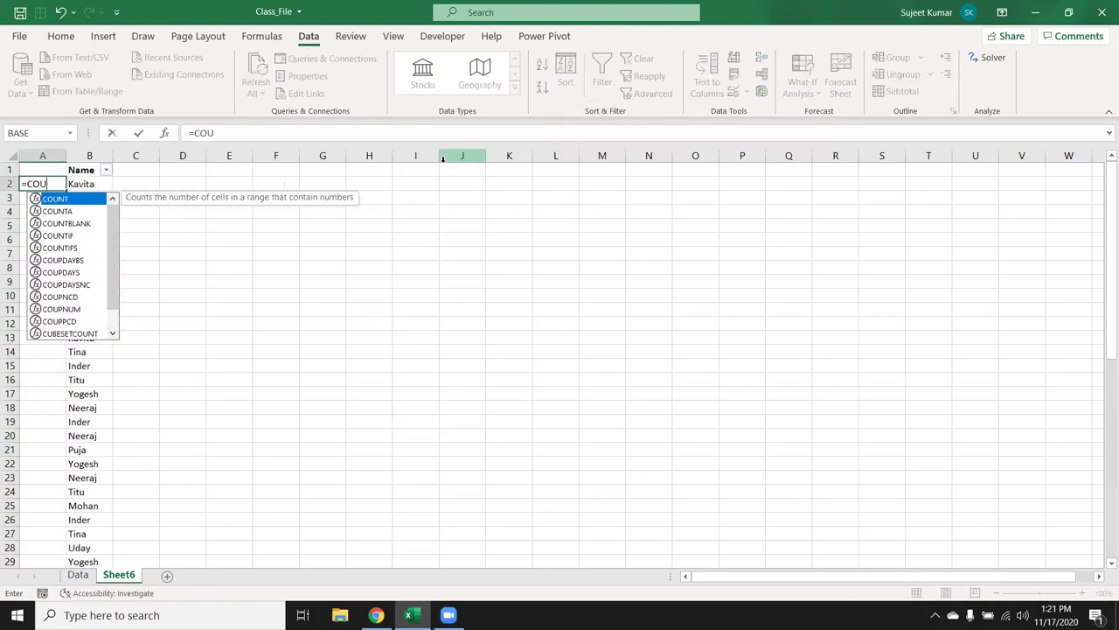
key("Down")
key("Down")
key("Down")
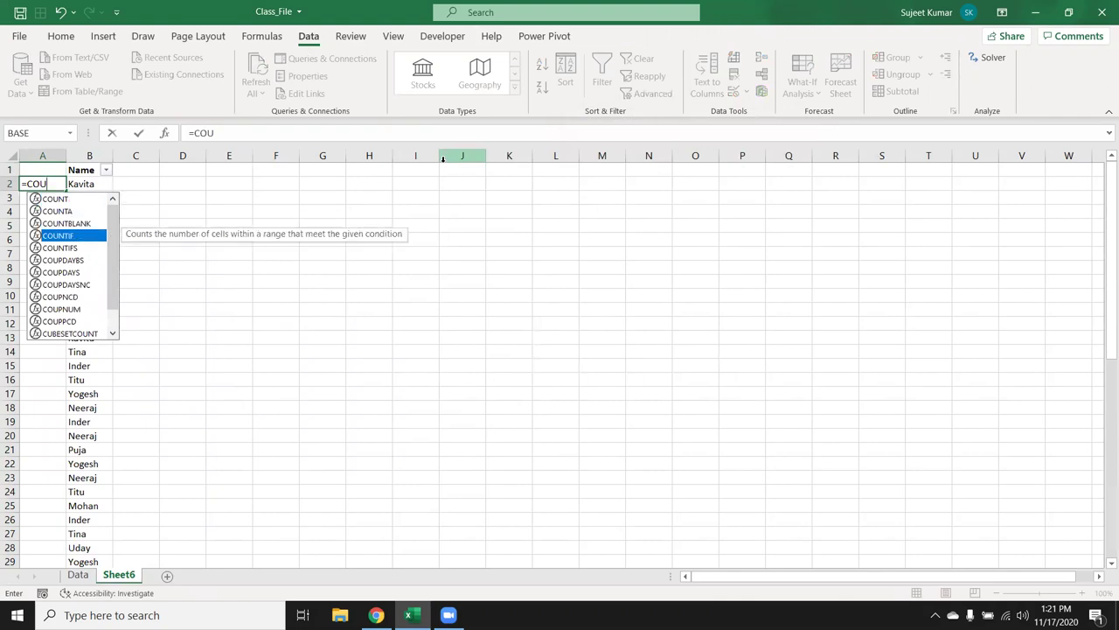
key("Tab")
key("Right")
key("F8")
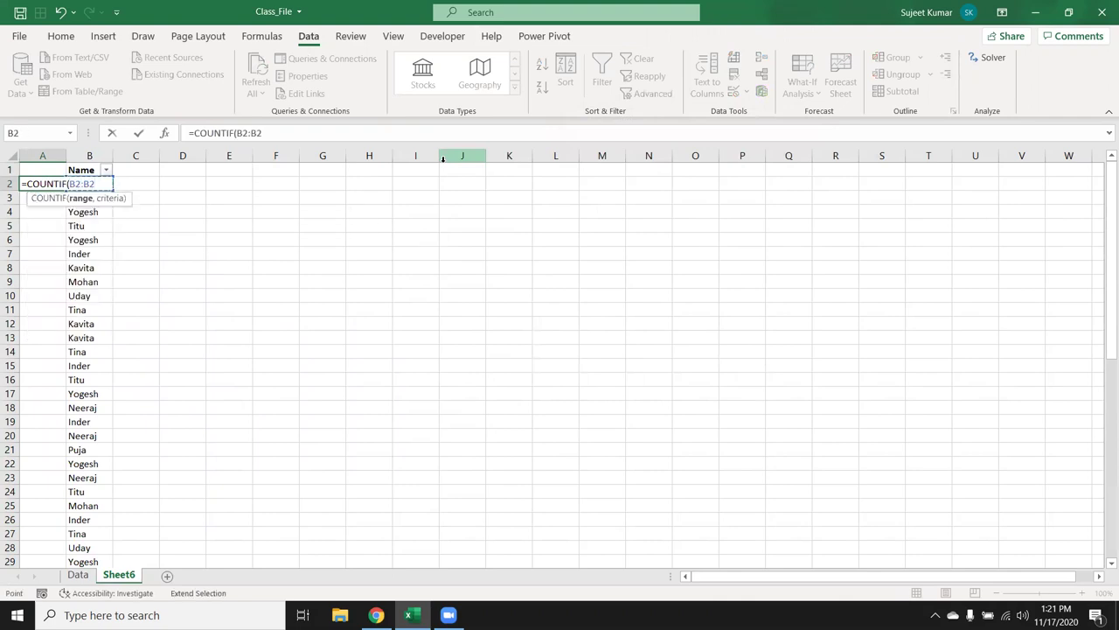
type(",")
key("Right")
key("Return")
key("Up")
Lock the range start as $B$2 and fill the running count down column A
left_click(238, 134)
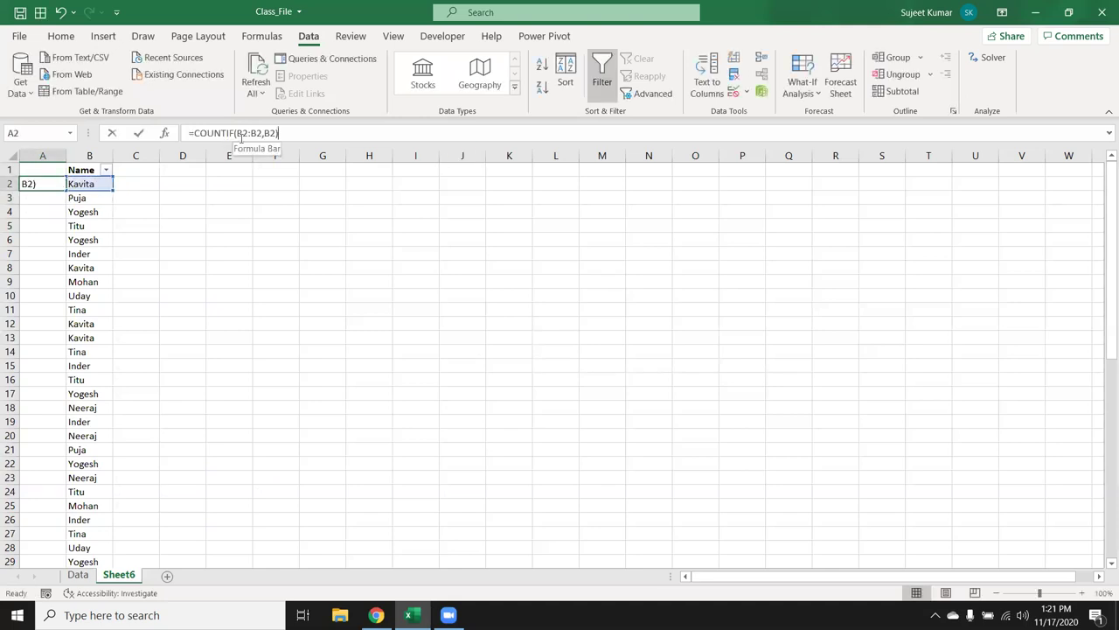
left_click_drag(236, 133, 263, 133)
key("F4")
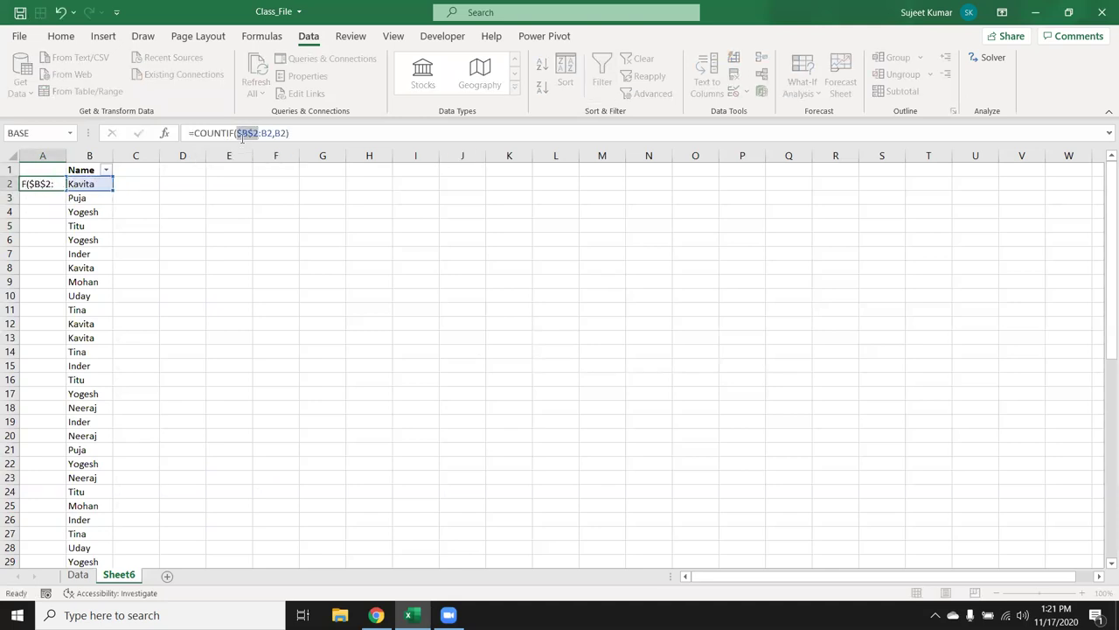
key("Return")
left_click(59, 186)
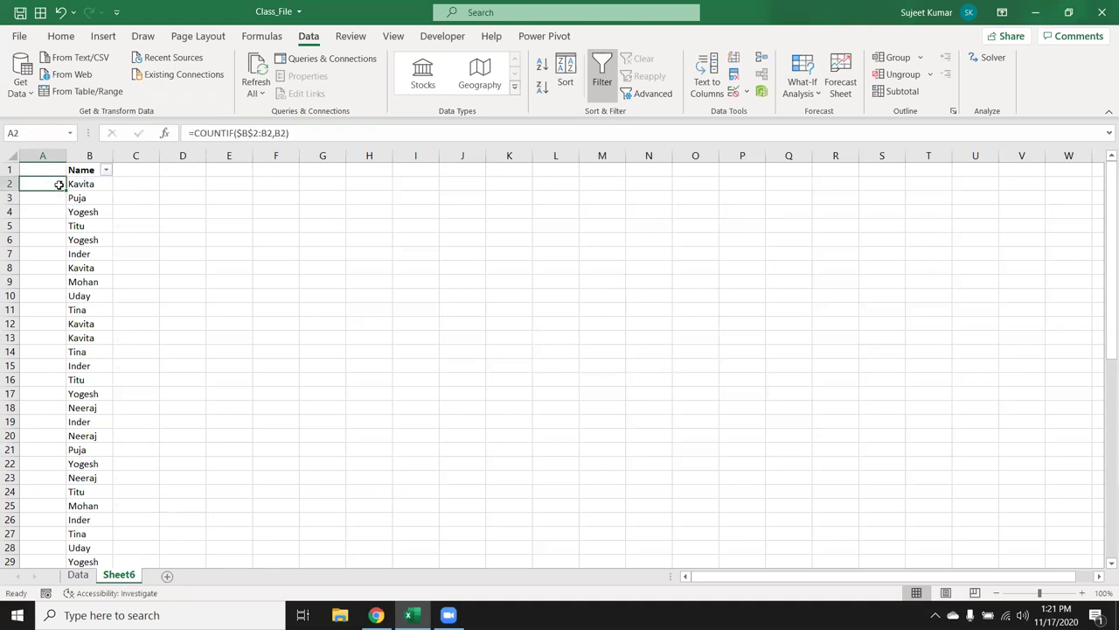
double_click(67, 189)
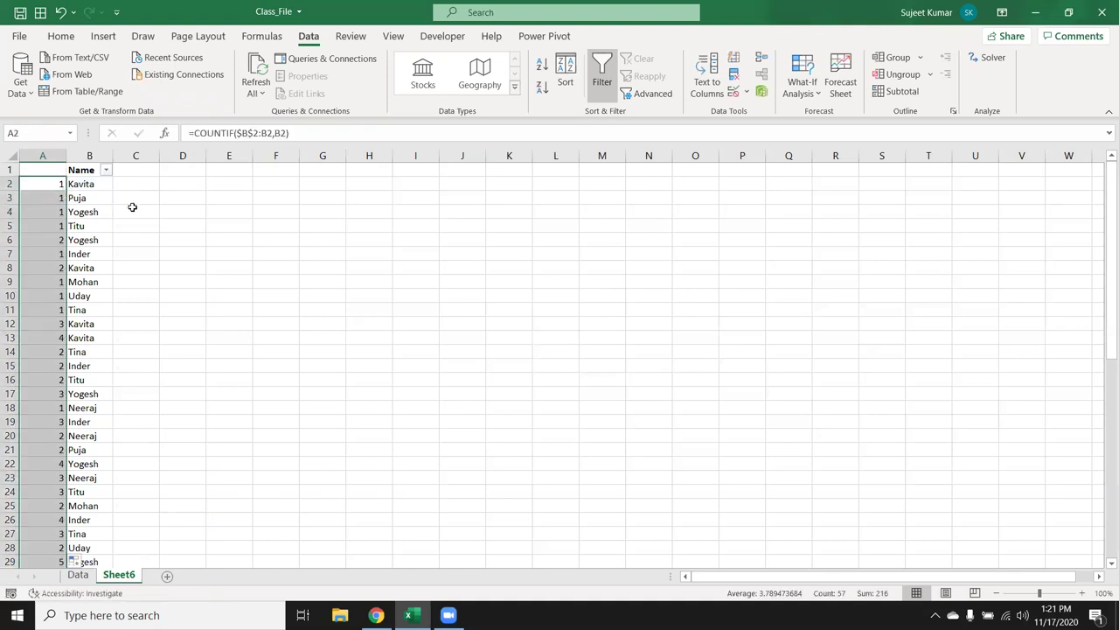
Copy the Name header and start a UNIQUE formula in G4
left_click(278, 201)
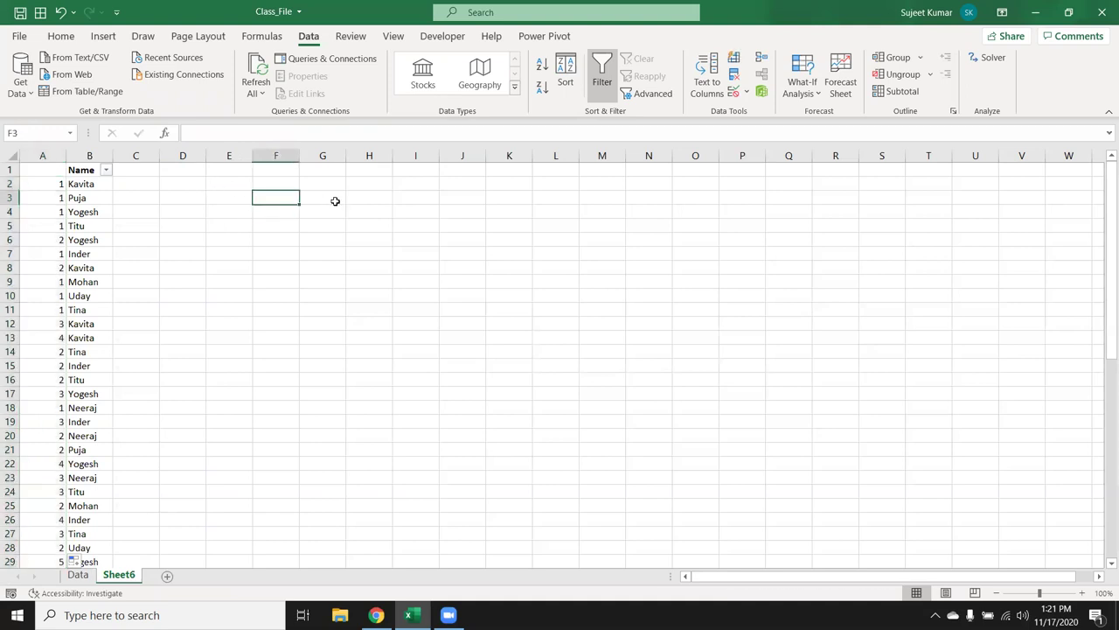
left_click(79, 168)
key("ctrl+c")
left_click(302, 209)
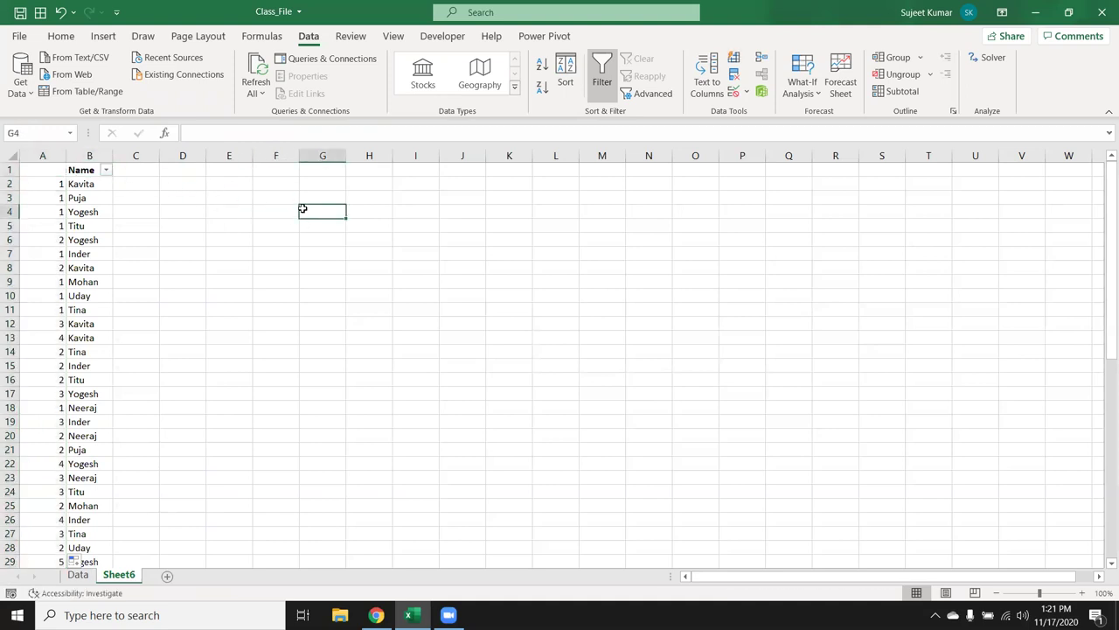
type("=")
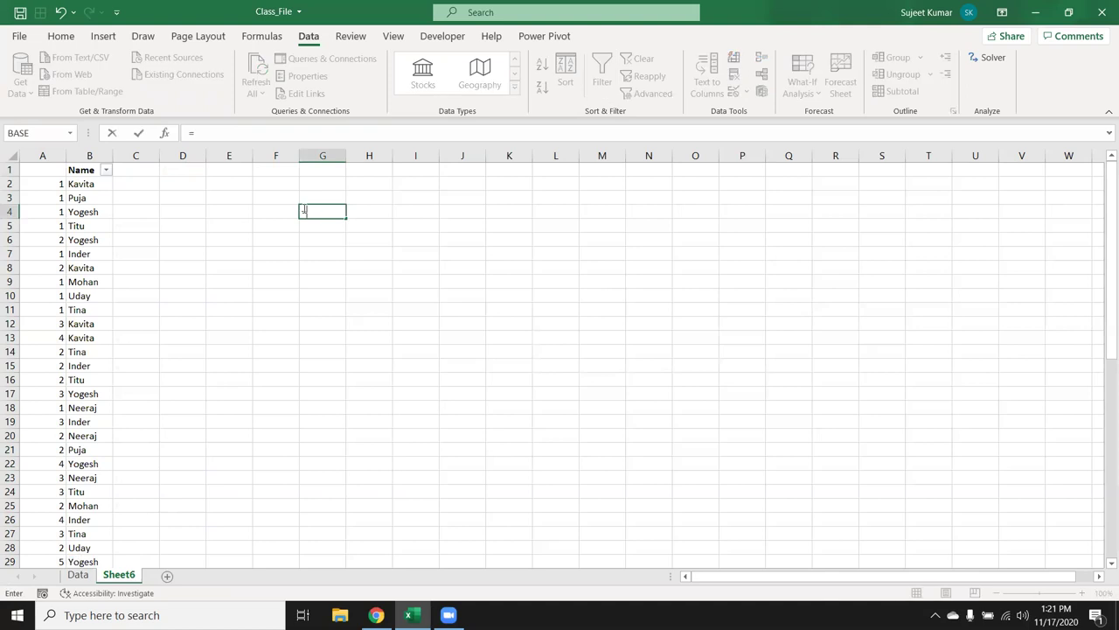
type("UNI")
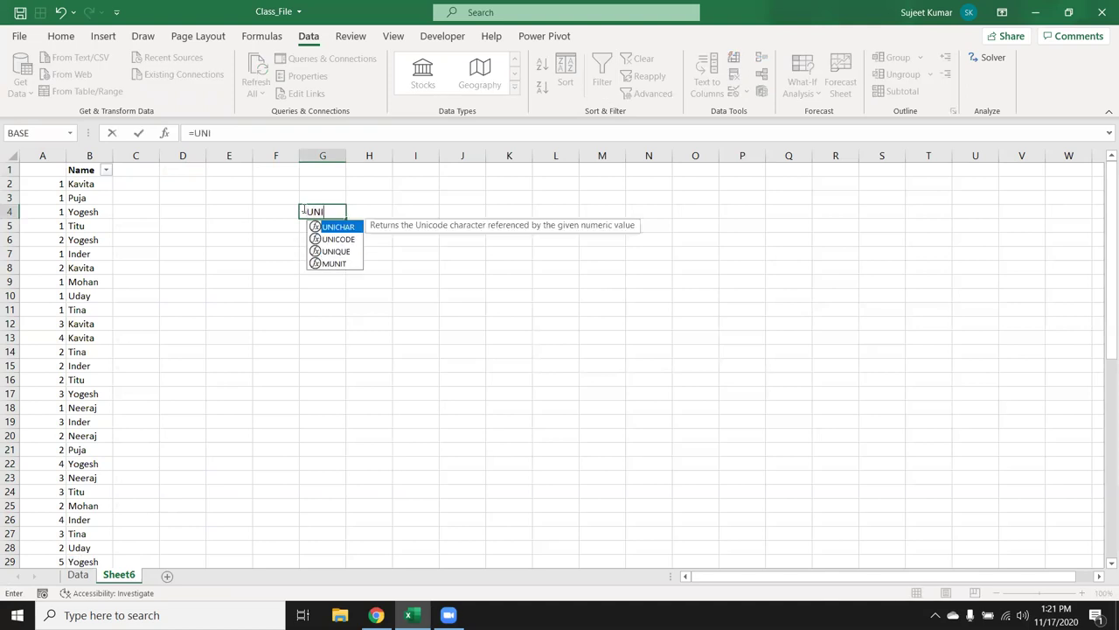
key("Down")
key("Down")
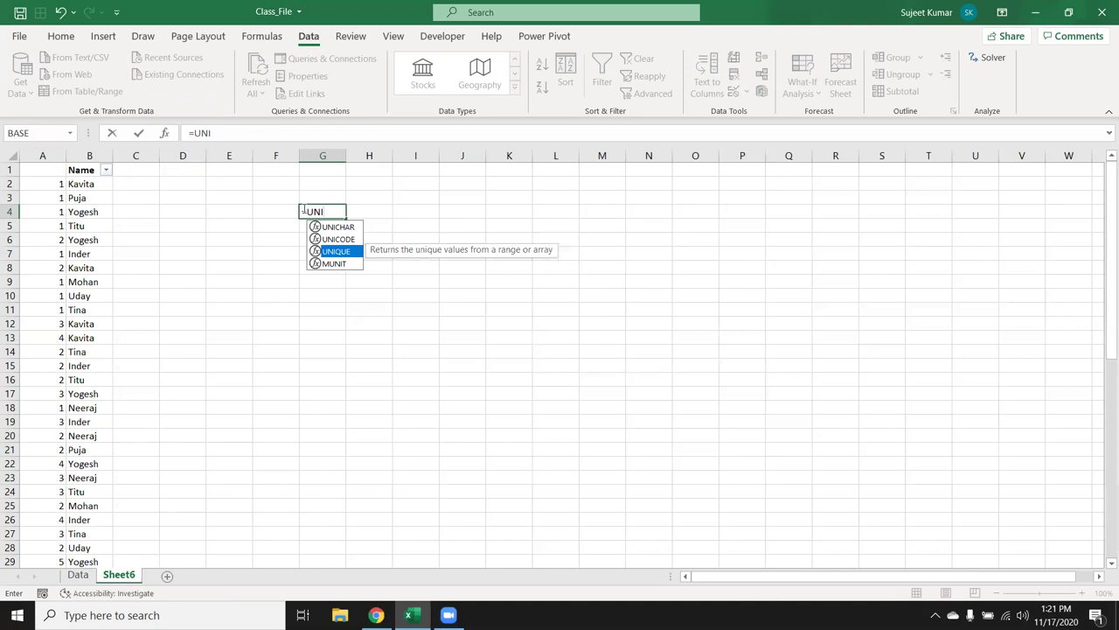
type("`")
key("BackSpace")
key("Down")
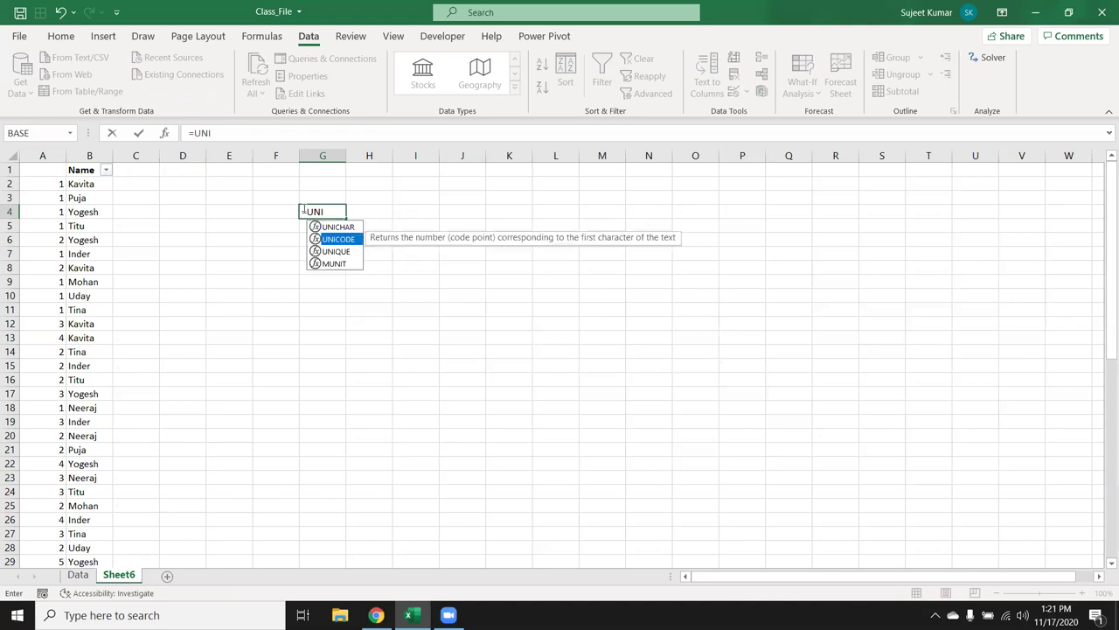
key("Down")
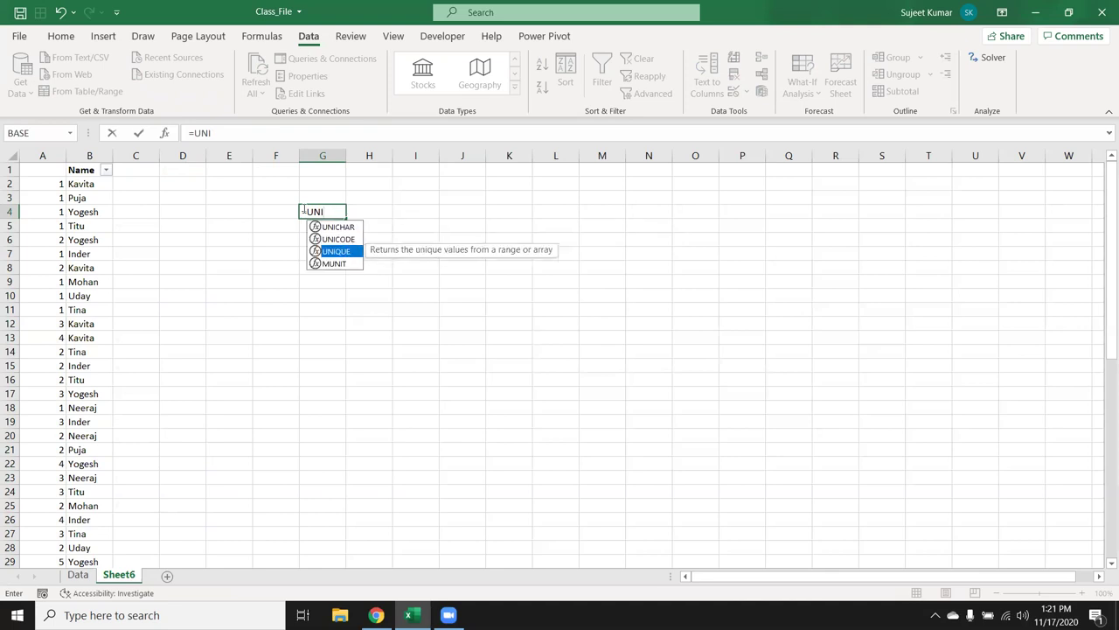
key("Tab")
Complete =UNIQUE(B1:B58) so the header and 9 unique names spill down to G13
key("Left")
key("Left")
key("Left")
key("Left")
key("Up")
key("Up")
key("Up")
key("Left")
key("ctrl+shift+Down")
key("Return")
key("Up")
key("Up")
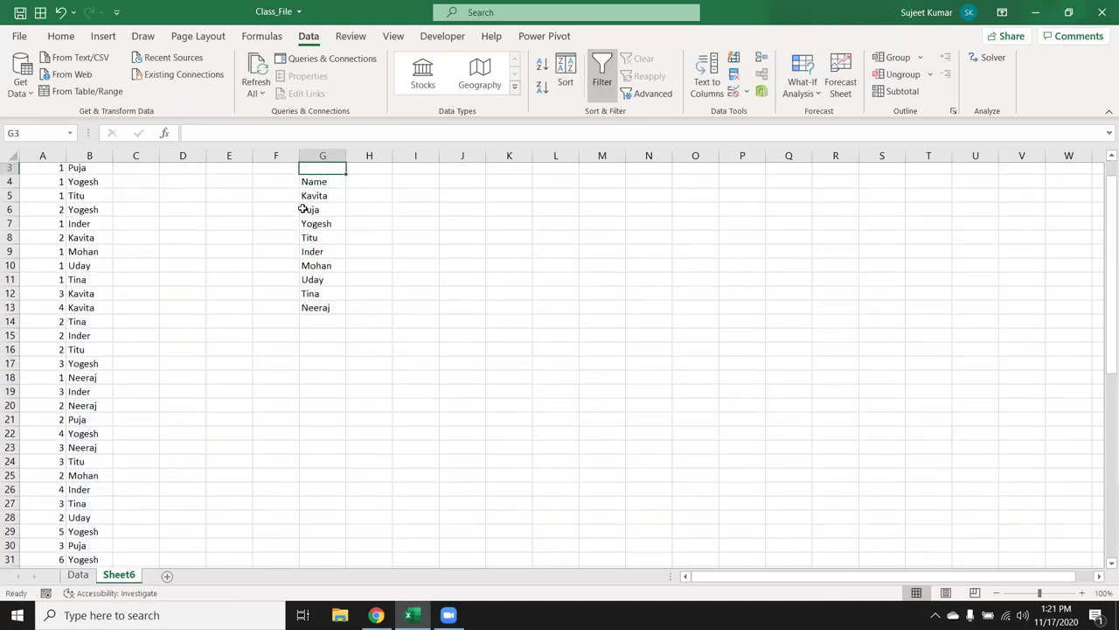
key("Up")
key("Down")
key("Down")
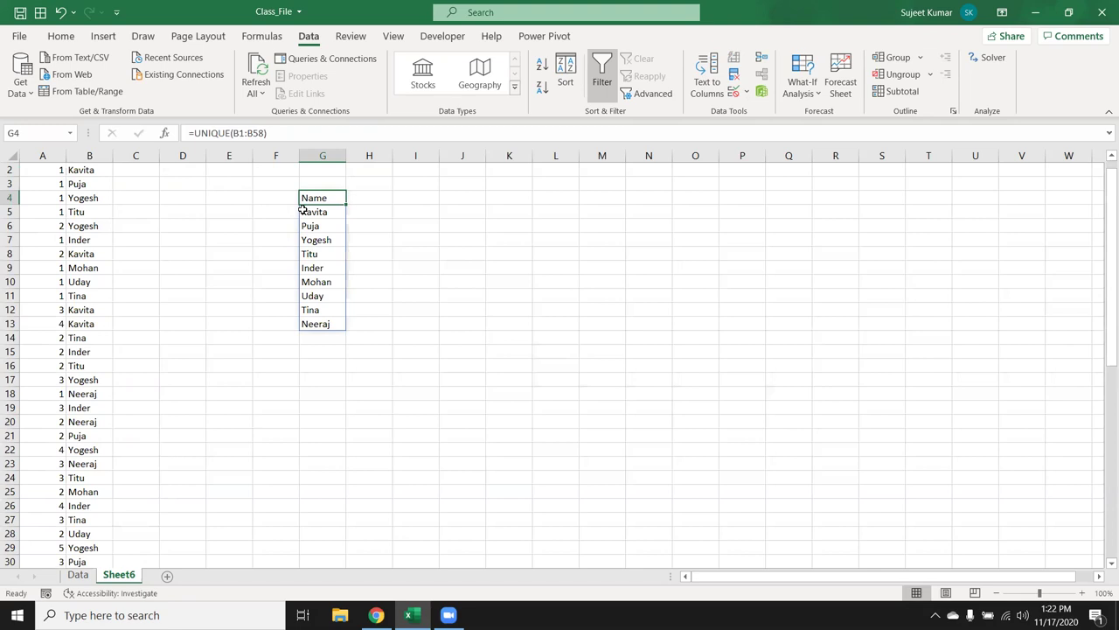
left_click(508, 266)
Add the headings Sr and Name in L9:M9 and insert an empty column A
type("Sr")
key("Tab")
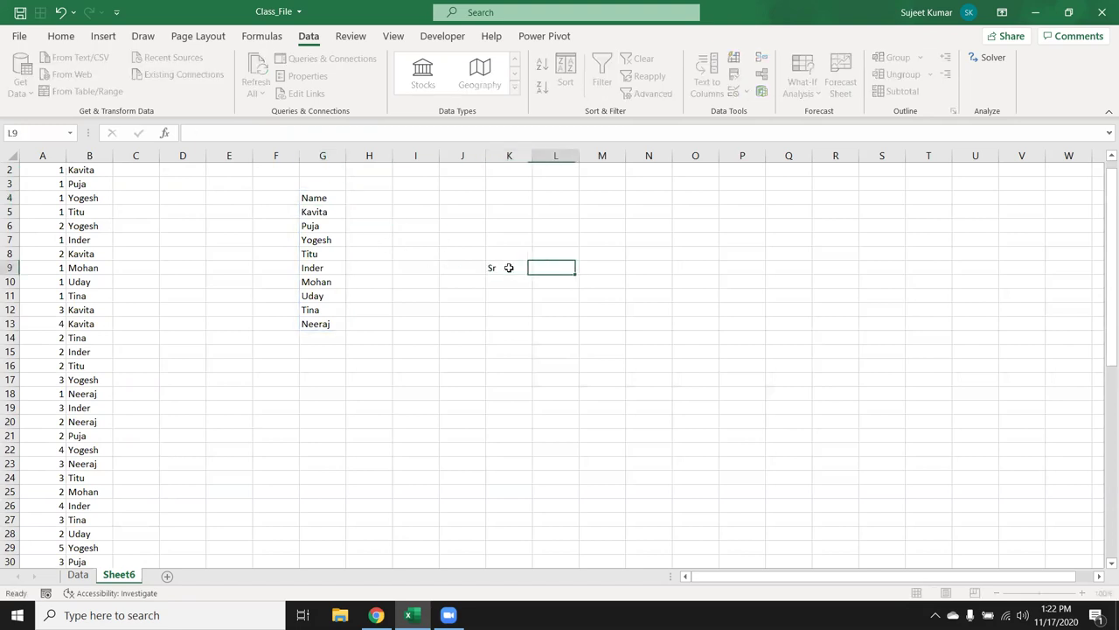
type("Na")
key("BackSpace")
key("BackSpace")
type("e")
left_click(135, 254)
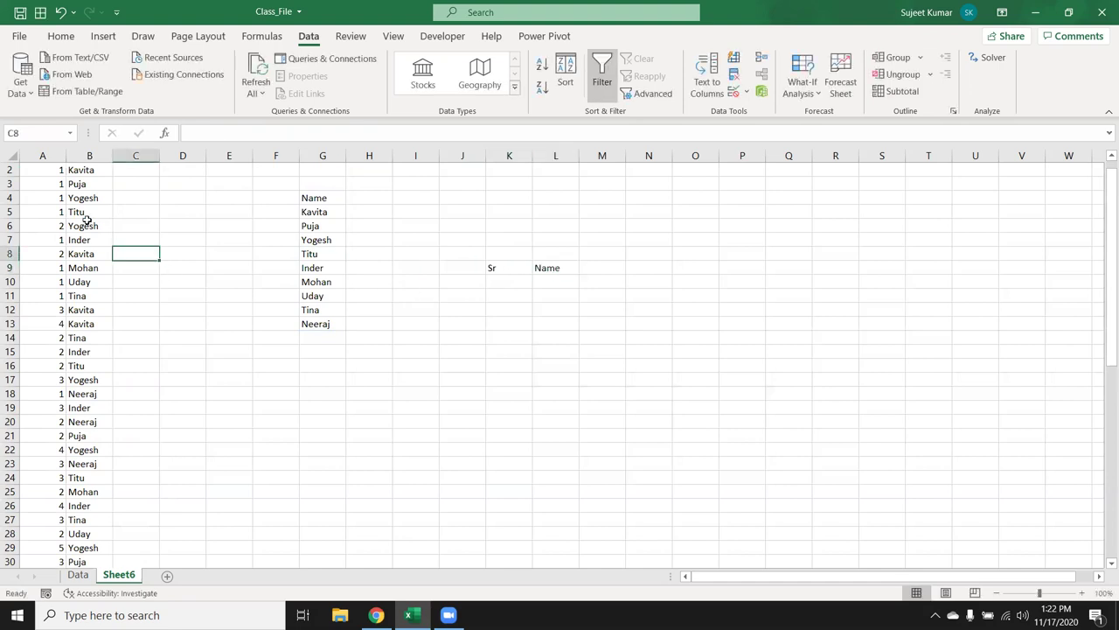
left_click(46, 156)
key("ctrl+shift+plus")
scroll(41, 170, "up", 1)
Enter a COUNTIF running count of B2:B2 against B2 in cell A2
left_click(42, 180)
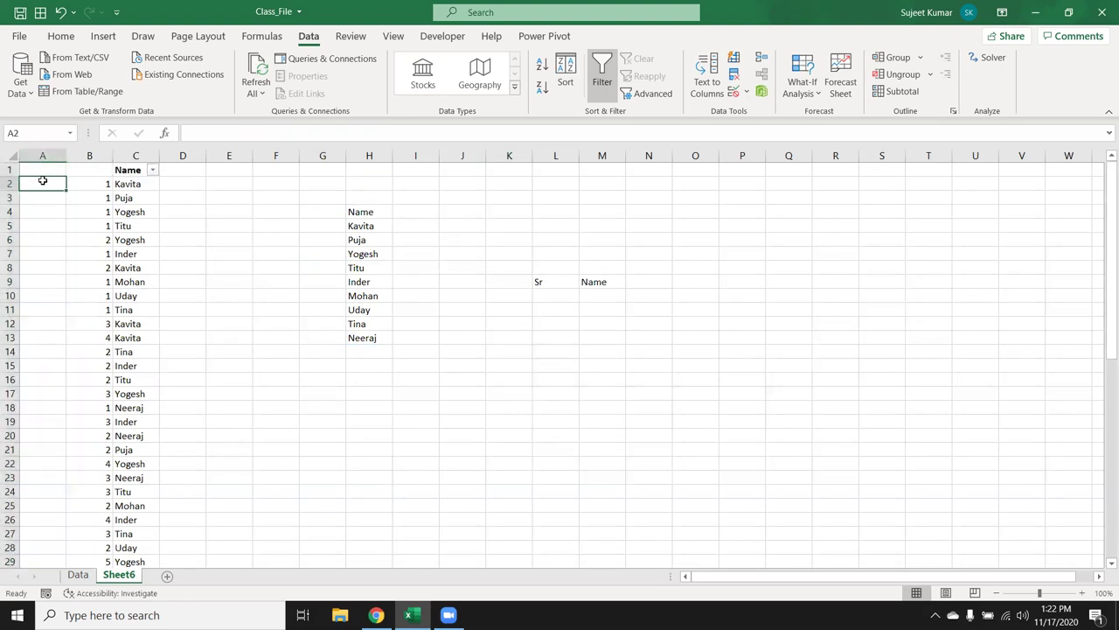
type("=cou")
key("Down")
key("Down")
key("Down")
key("Tab")
key("Right")
key("F8")
type(",")
key("Right")
key("Return")
type("\\")
key("Escape")
Lock the range start as $B$2 and fill the running count down column A
left_click(42, 180)
key("shift+Right")
left_click(245, 134)
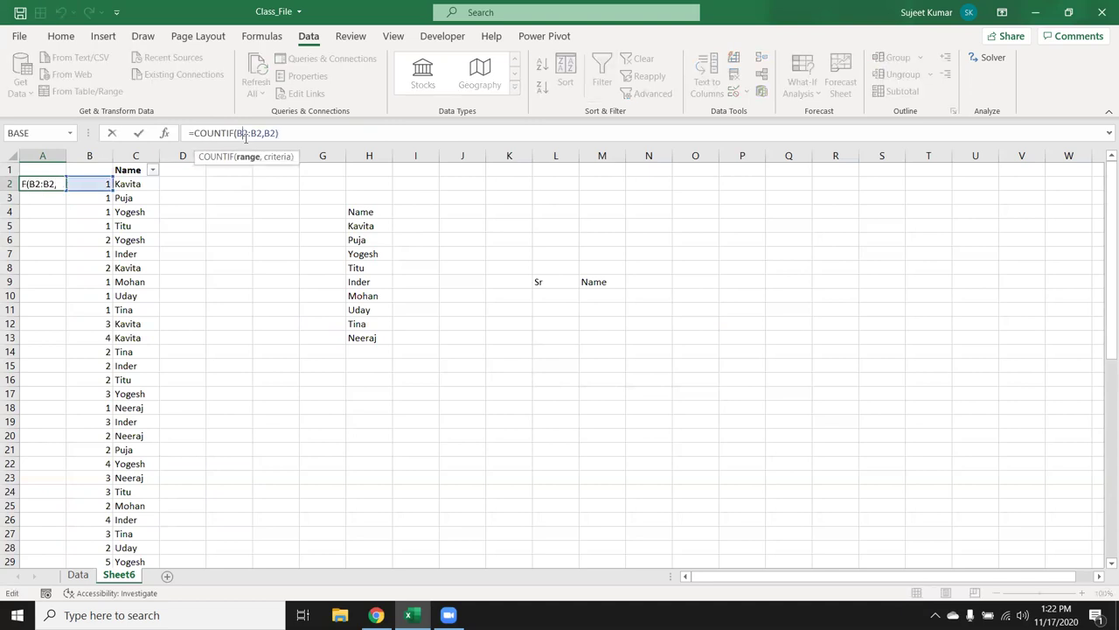
key("F4")
key("Return")
left_click(60, 186)
double_click(64, 186)
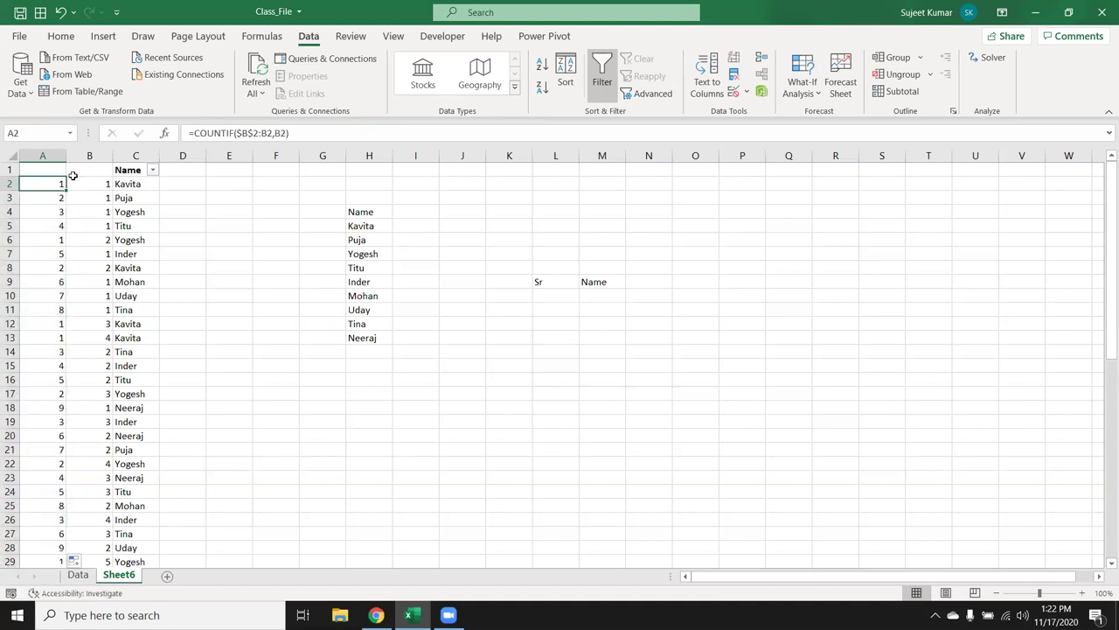
Append &"-"&B2 to the A2 formula and fill the keys down column A
left_click(300, 134)
type("&\"-\"")
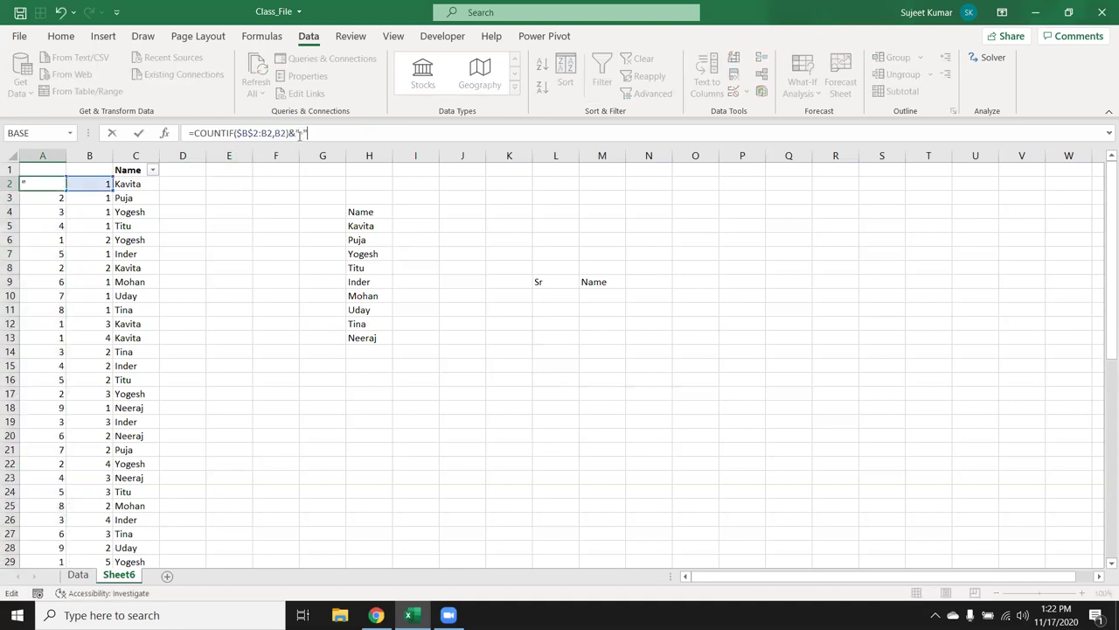
type("&")
left_click(90, 184)
key("Return")
left_click(48, 186)
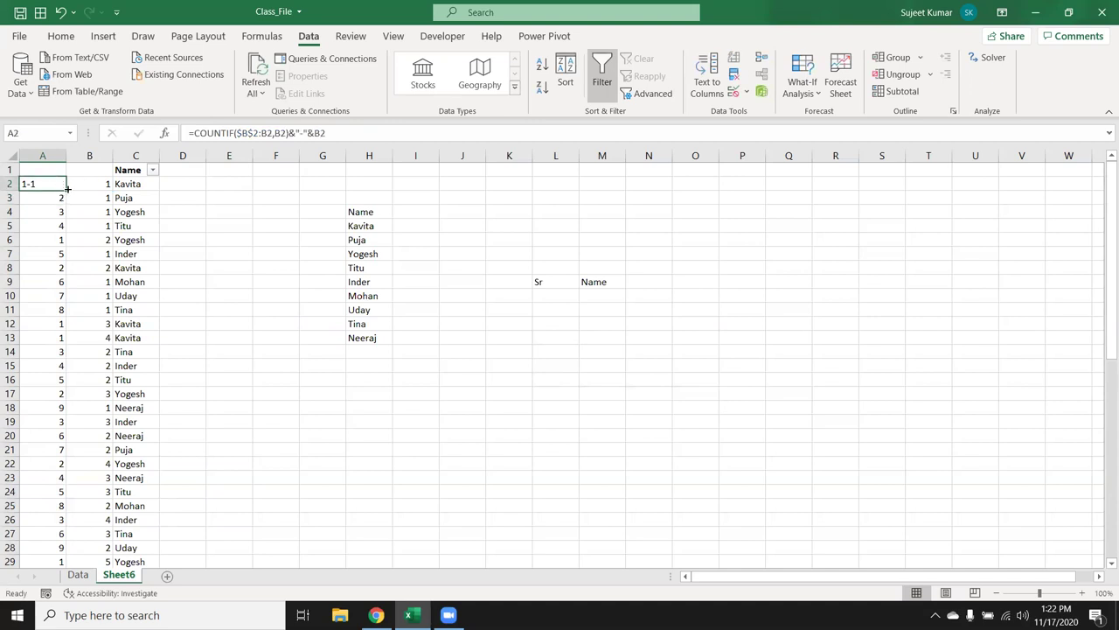
double_click(68, 186)
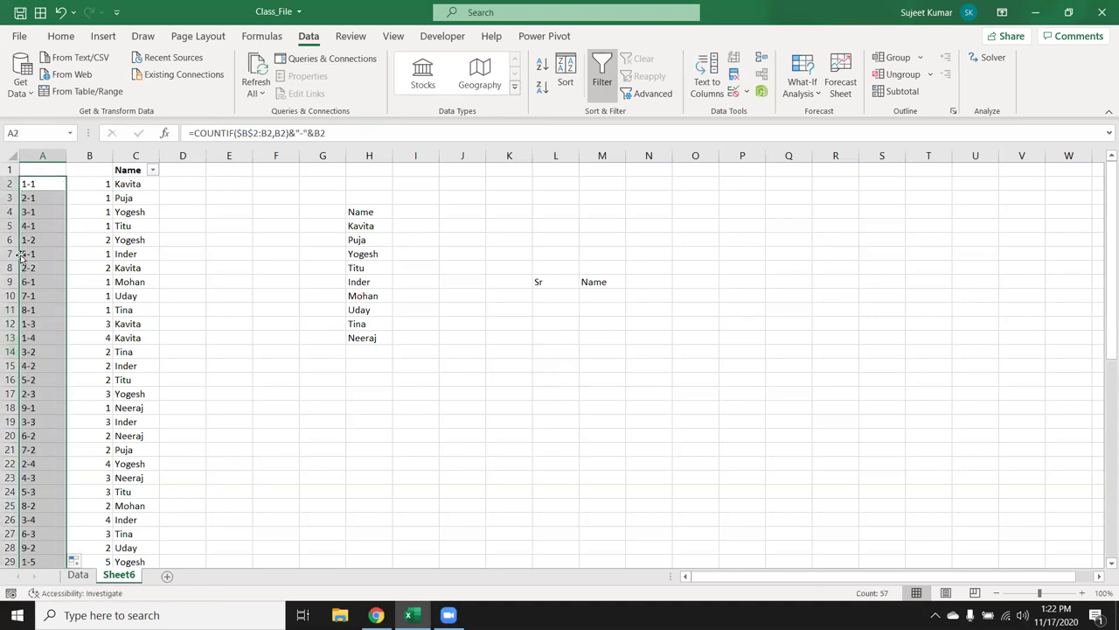
Check the key formulas in A2, A6 and A12
left_click(26, 182)
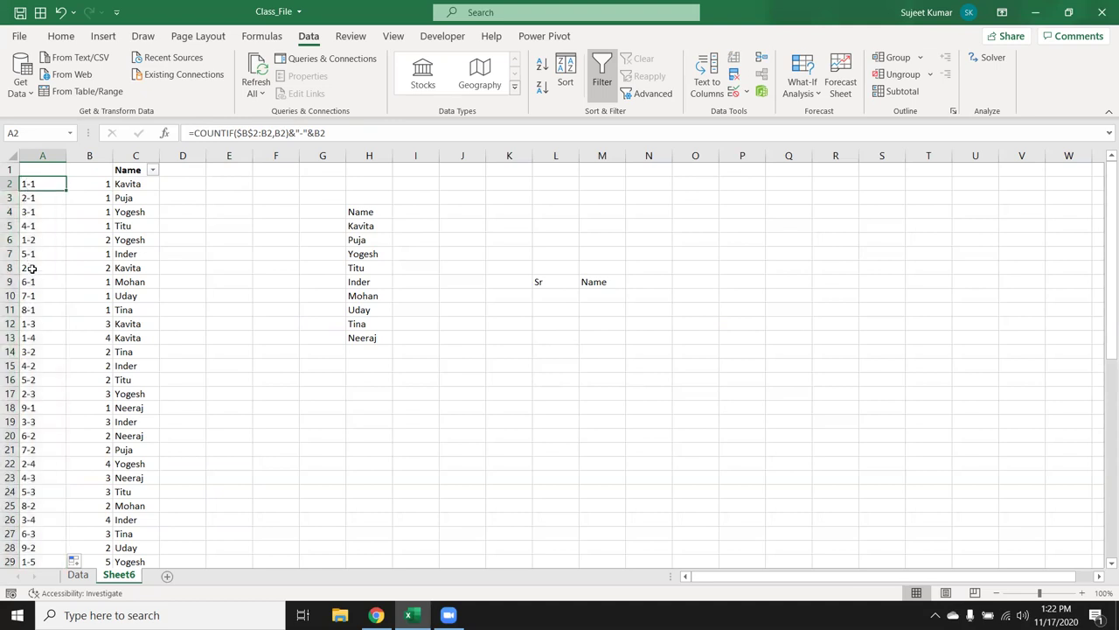
left_click(41, 241)
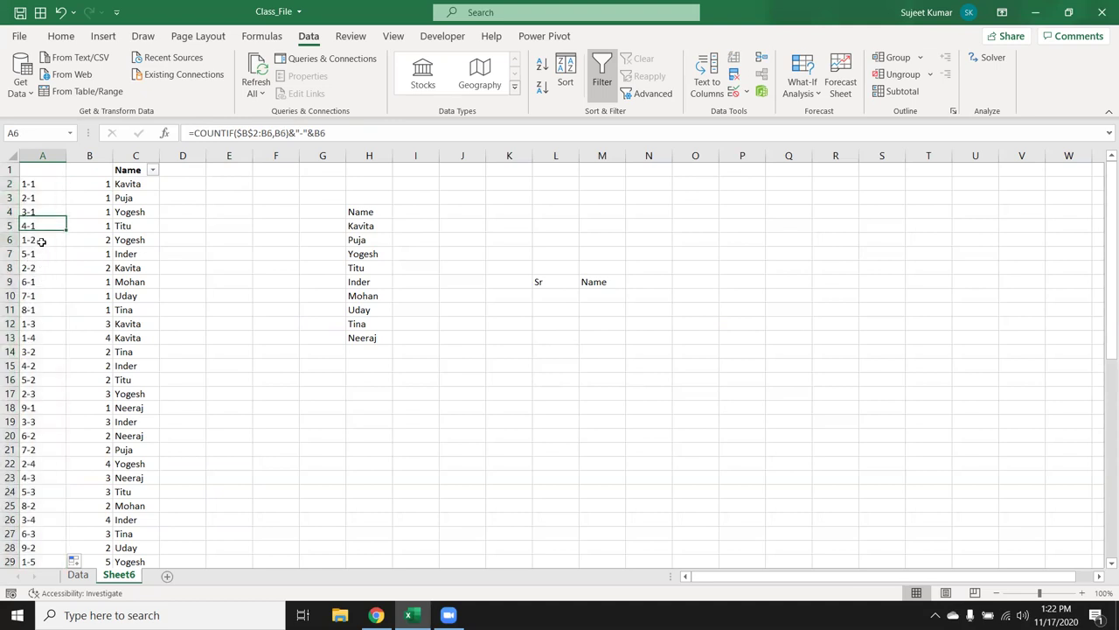
left_click(43, 320)
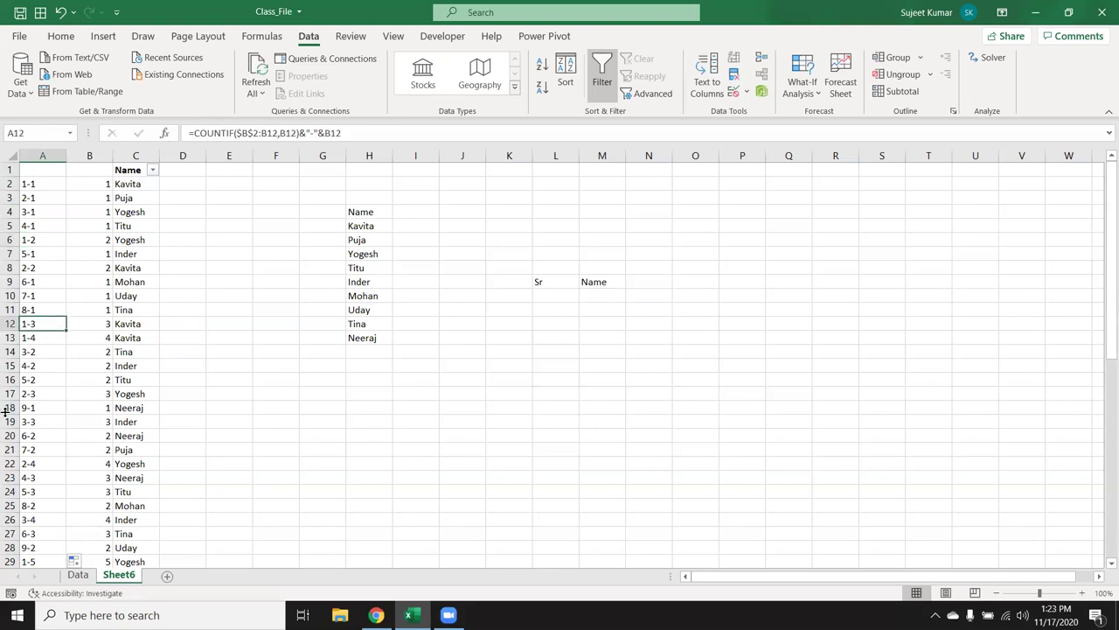
left_click(557, 228)
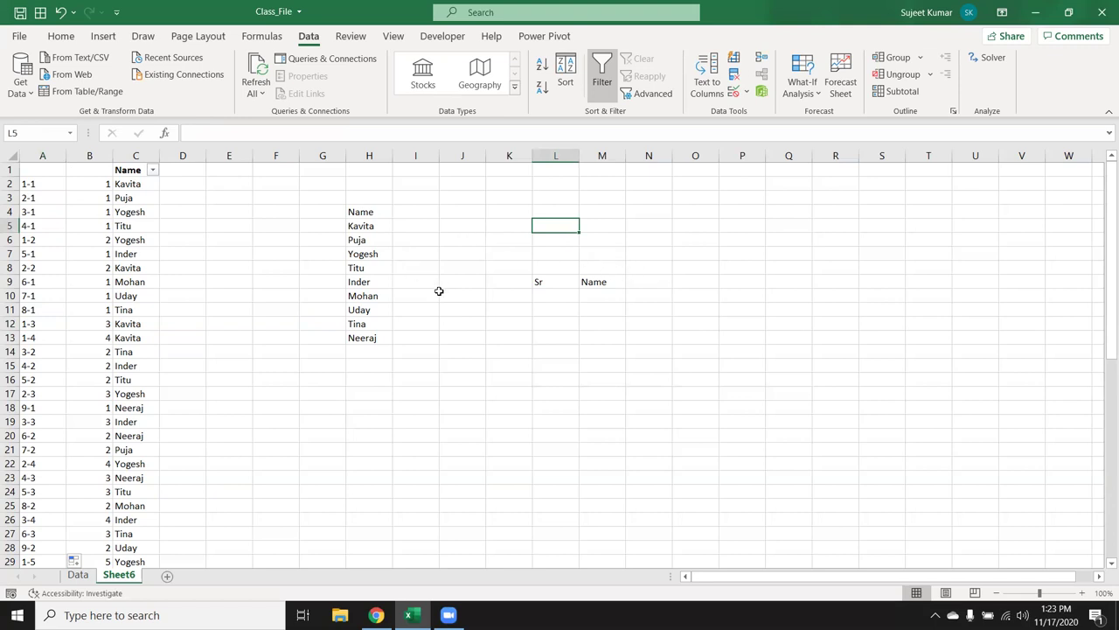
Enter 1 in L10 as the first Sr number
left_click(538, 284)
left_click(542, 229)
type("=MAX")
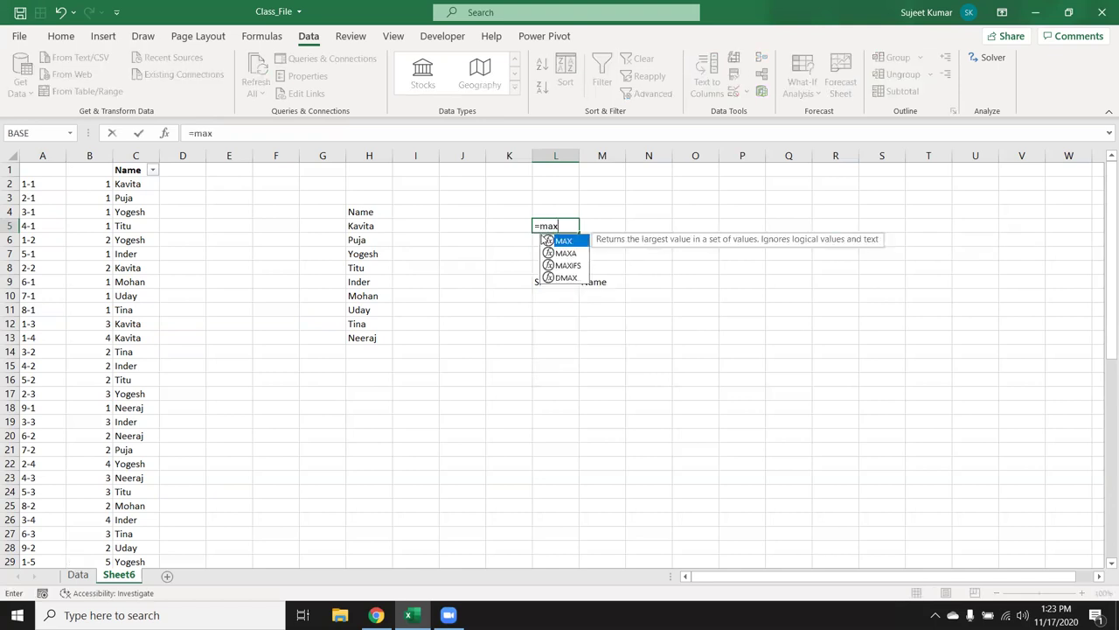
type("(")
key("Escape")
left_click(564, 298)
type("1")
key("Return")
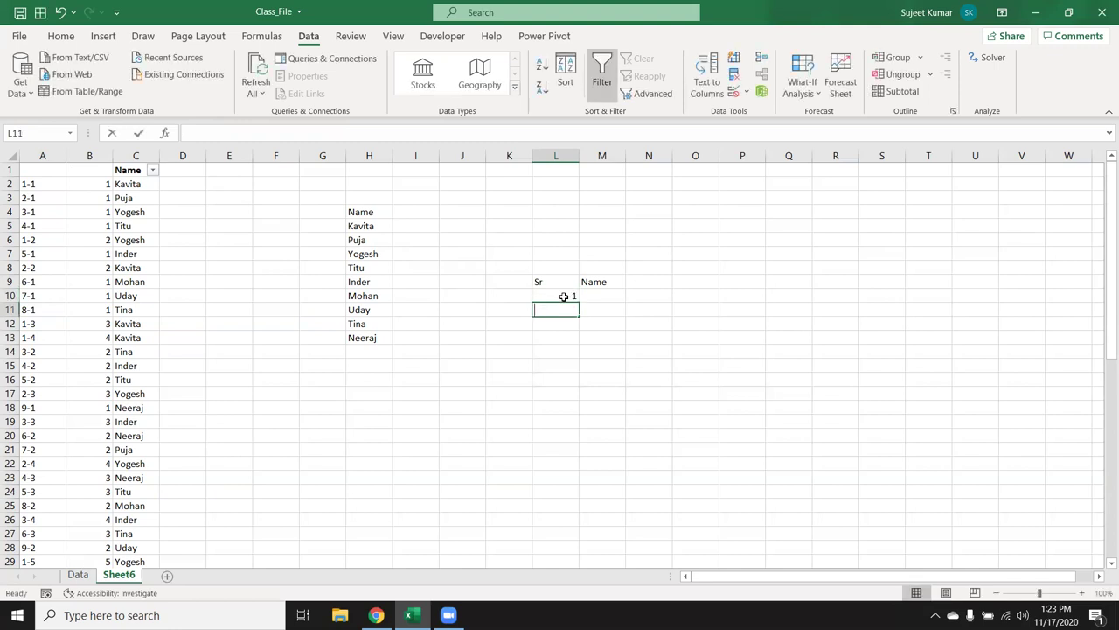
Enter =IF(L10+1>MAX(B:B),"",L10+1) in L11
type("=IF(")
left_click(564, 297)
type("+0")
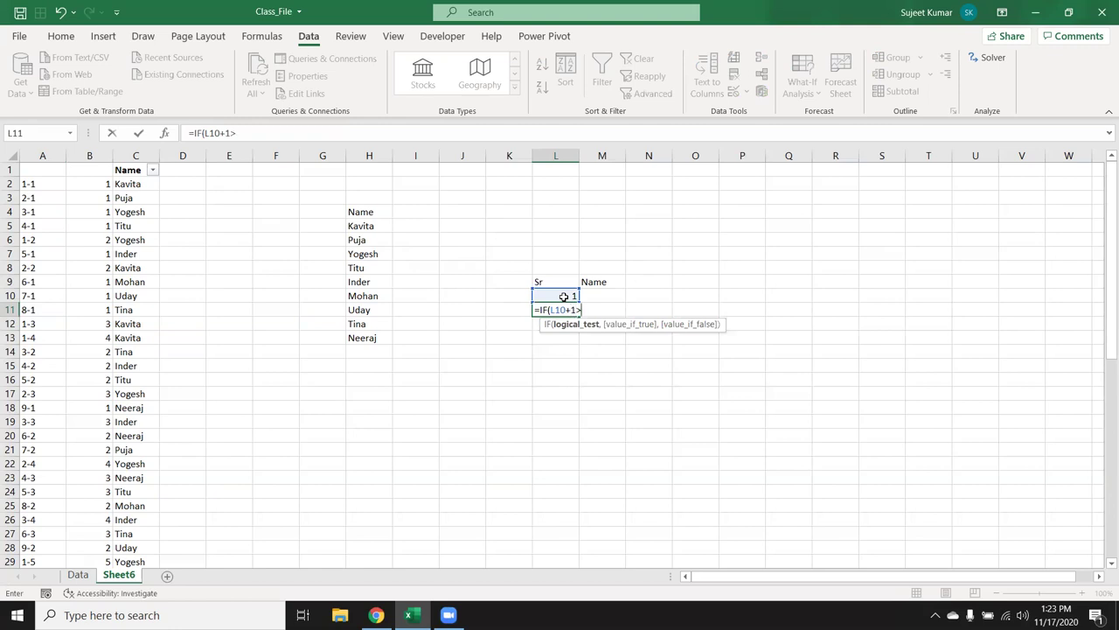
type("max")
key("Tab")
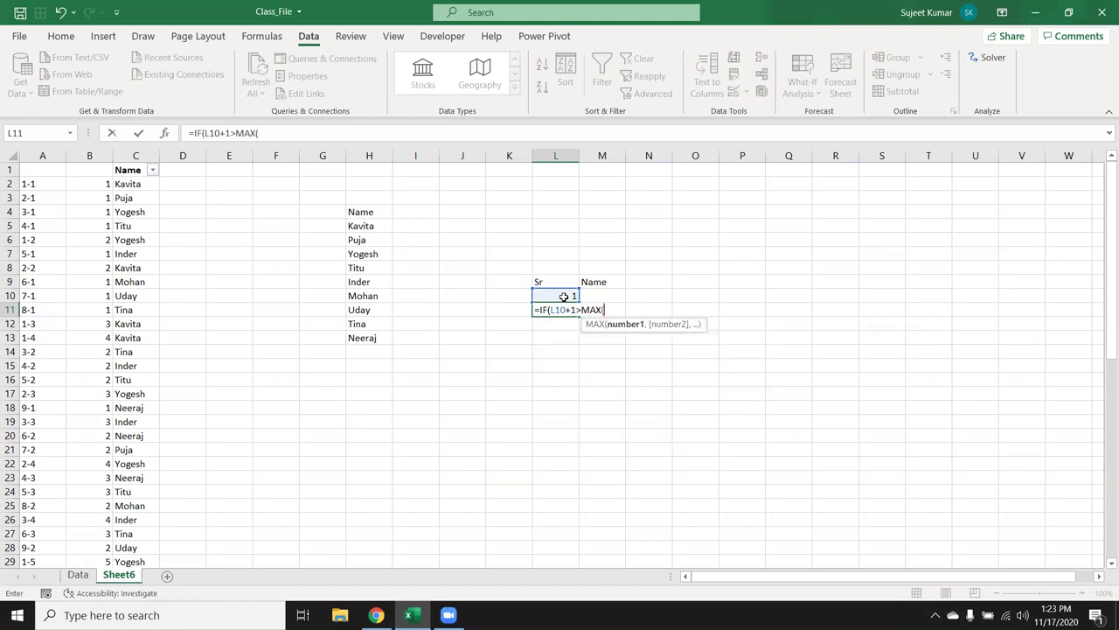
left_click(100, 156)
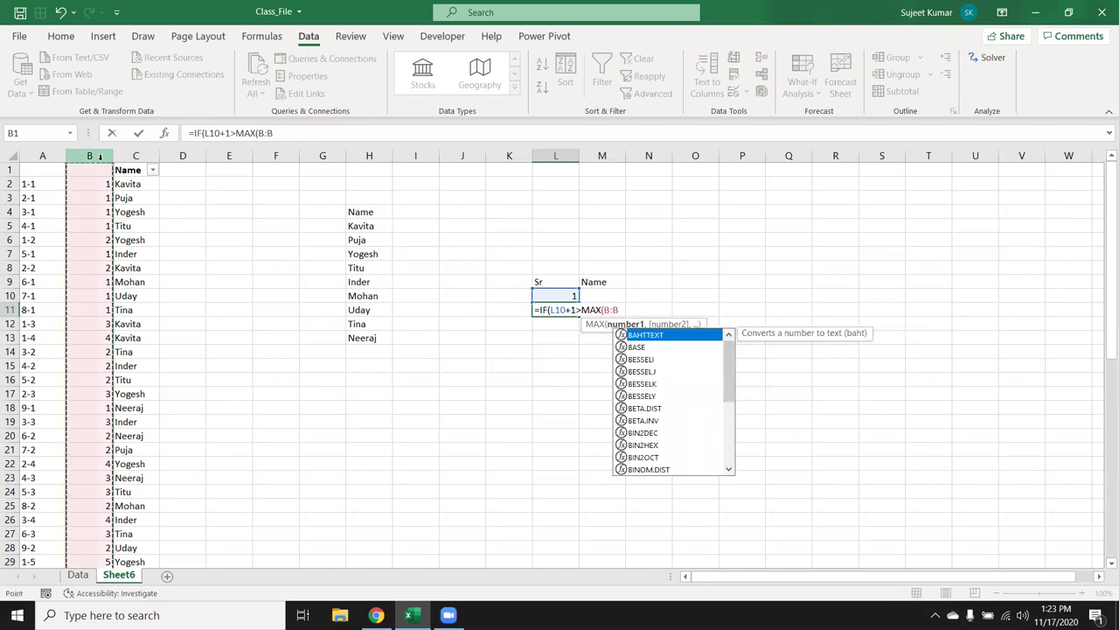
type("),\"\"")
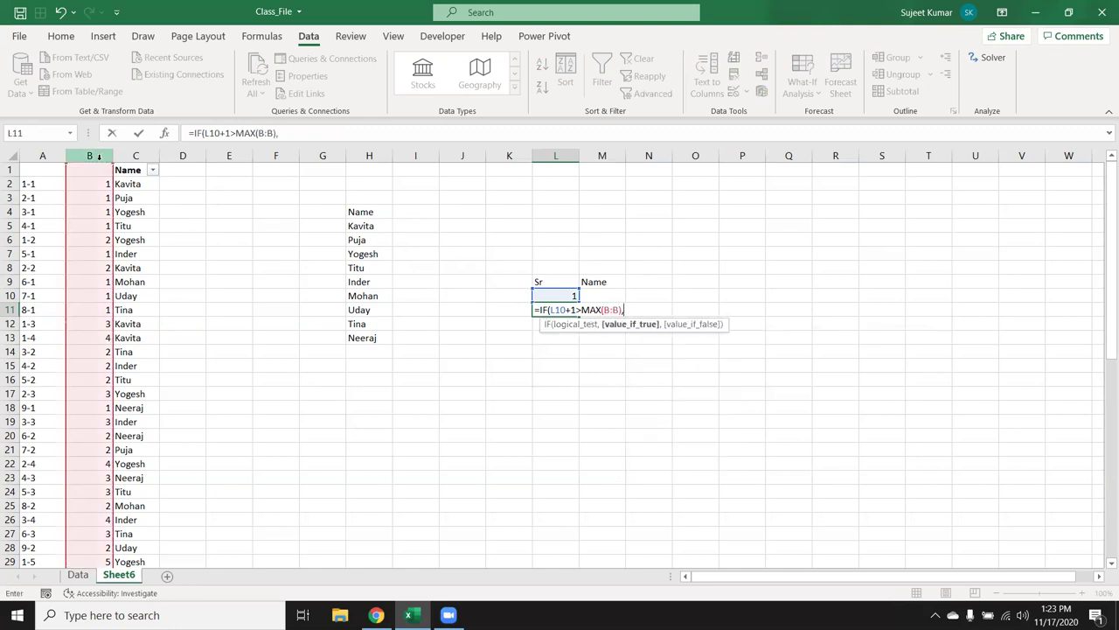
type(",L10+1")
key("Return")
key("Return")
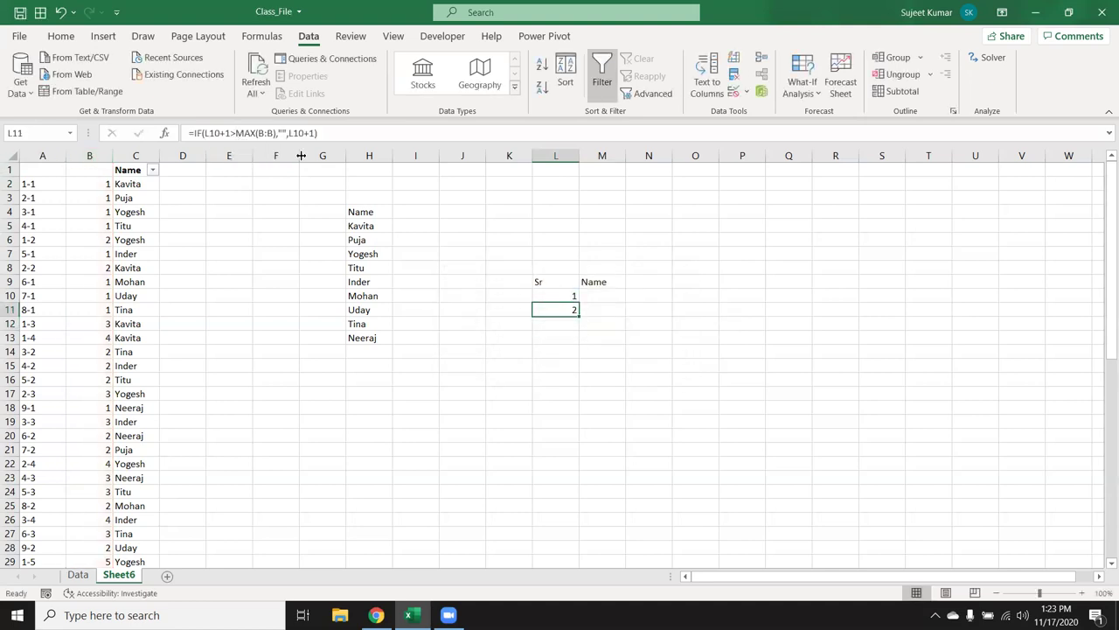
Wrap the L11 formula in IFERROR(...,"") and fill it down through L29
left_click(194, 132)
type("iof")
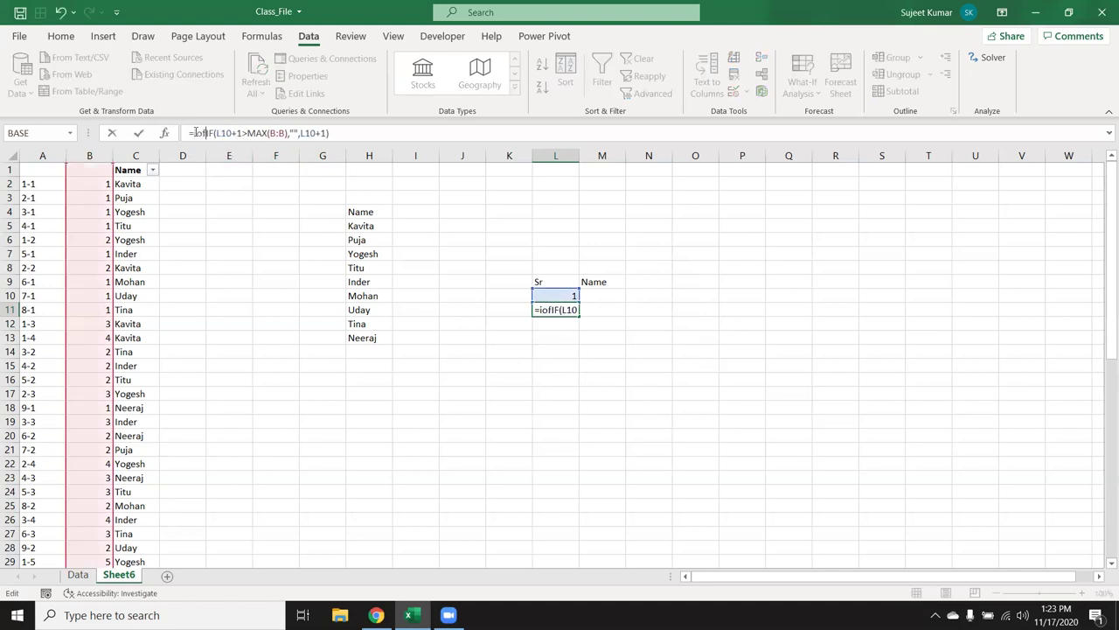
key("BackSpace")
key("BackSpace")
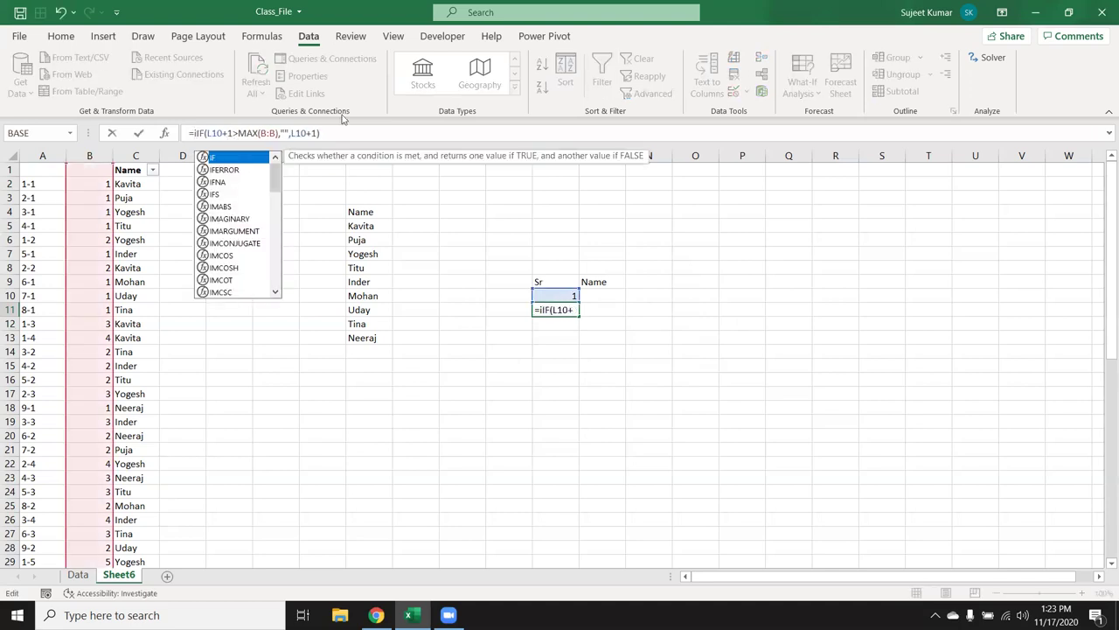
key("Down")
key("Tab")
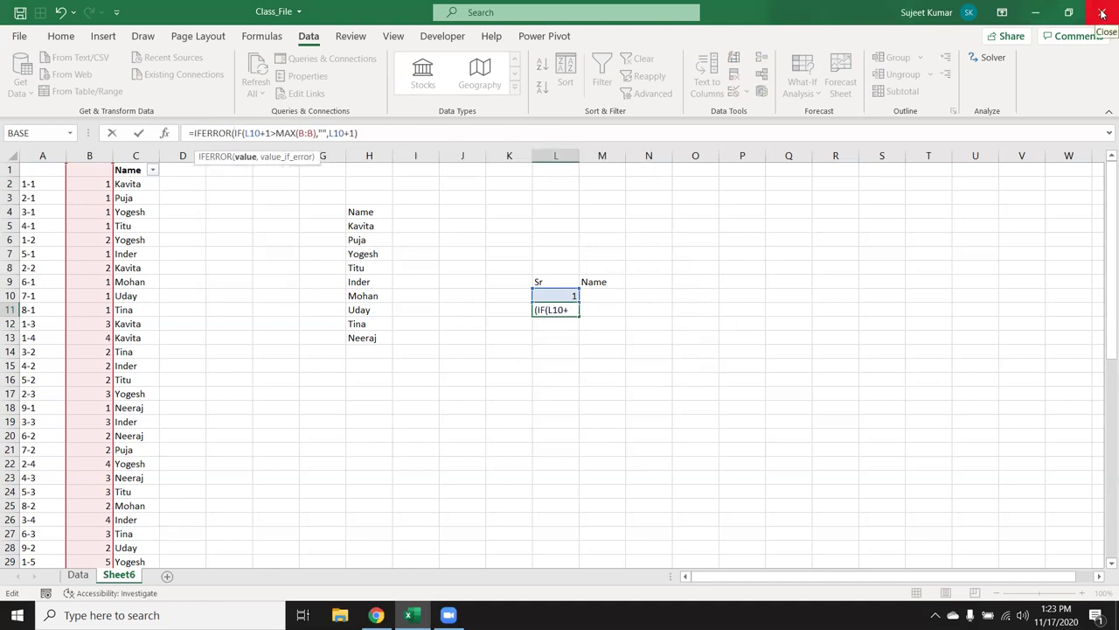
left_click(400, 138)
type(")")
type(",\"\"")
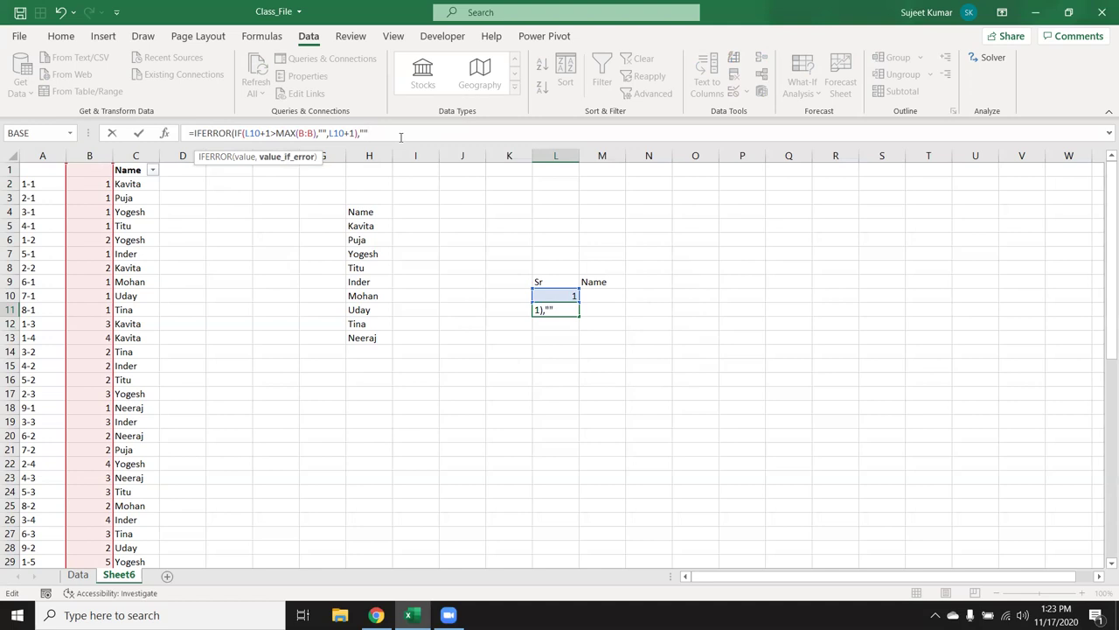
key("Return")
left_click_drag(561, 309, 558, 559)
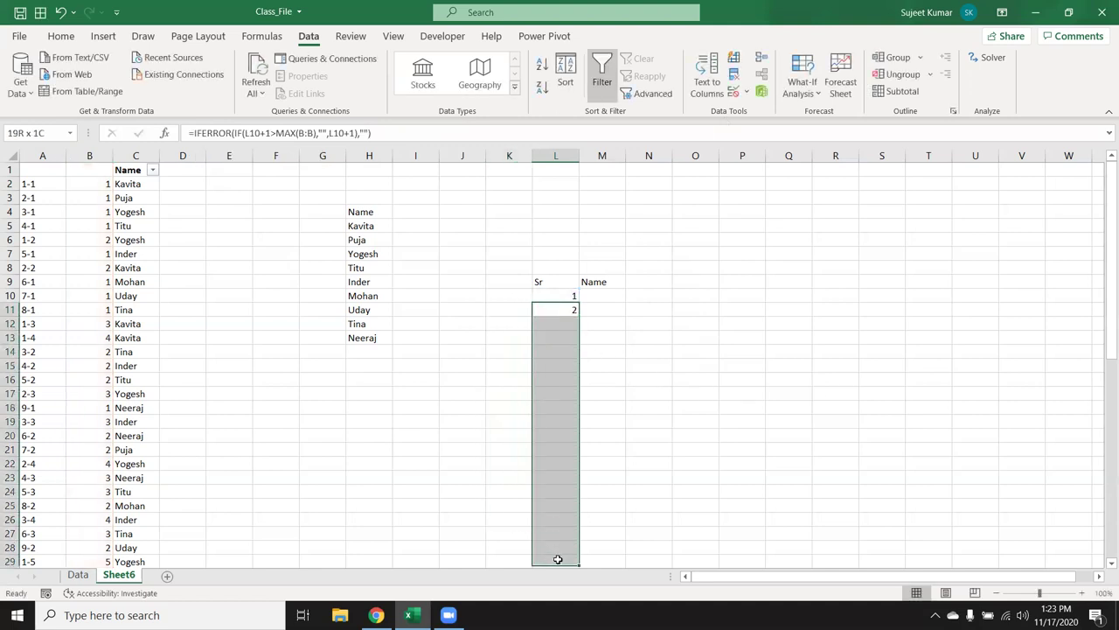
key("ctrl+d")
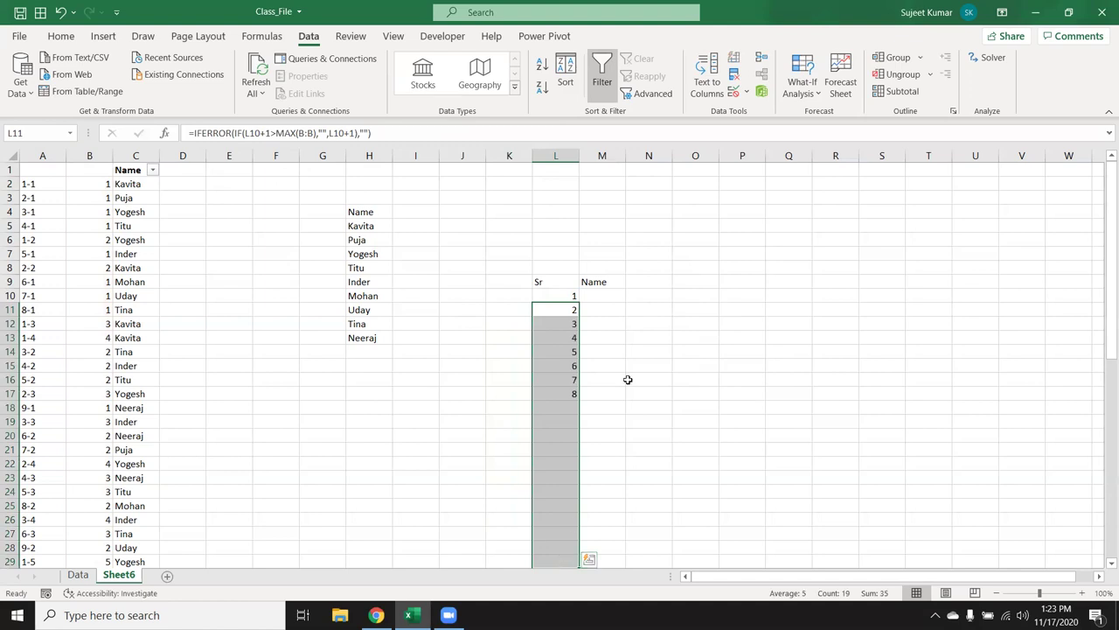
left_click(602, 300)
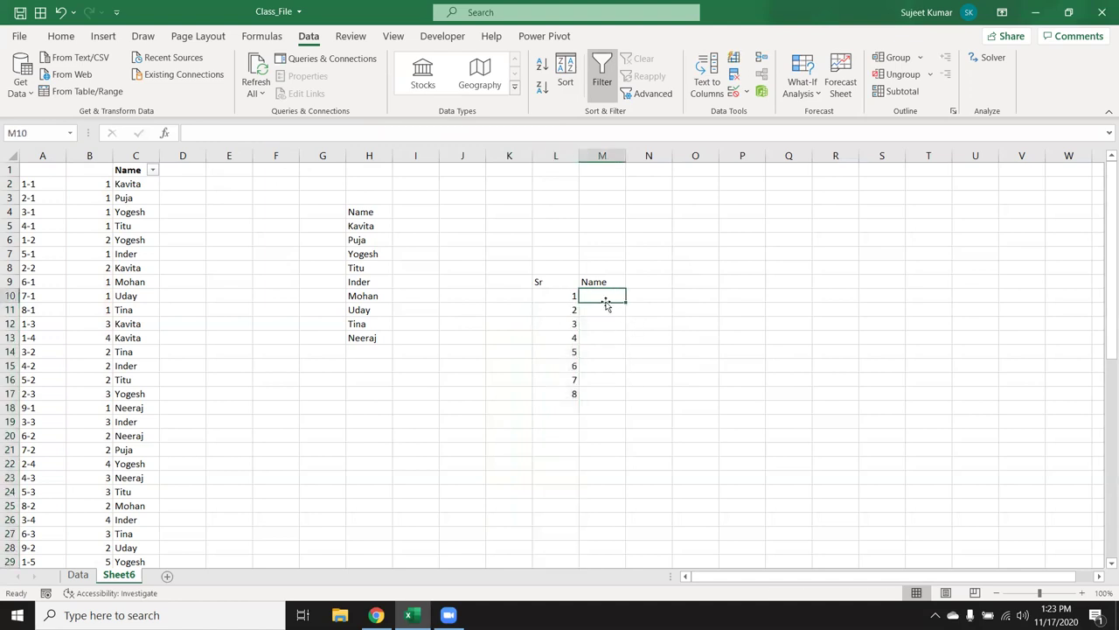
Enter =VLOOKUP(L10&"-"&1,A:C,3,0) in M10 and fill it down to show Kavita through Tina
type("=vl")
key("Tab")
key("Left")
type("&")
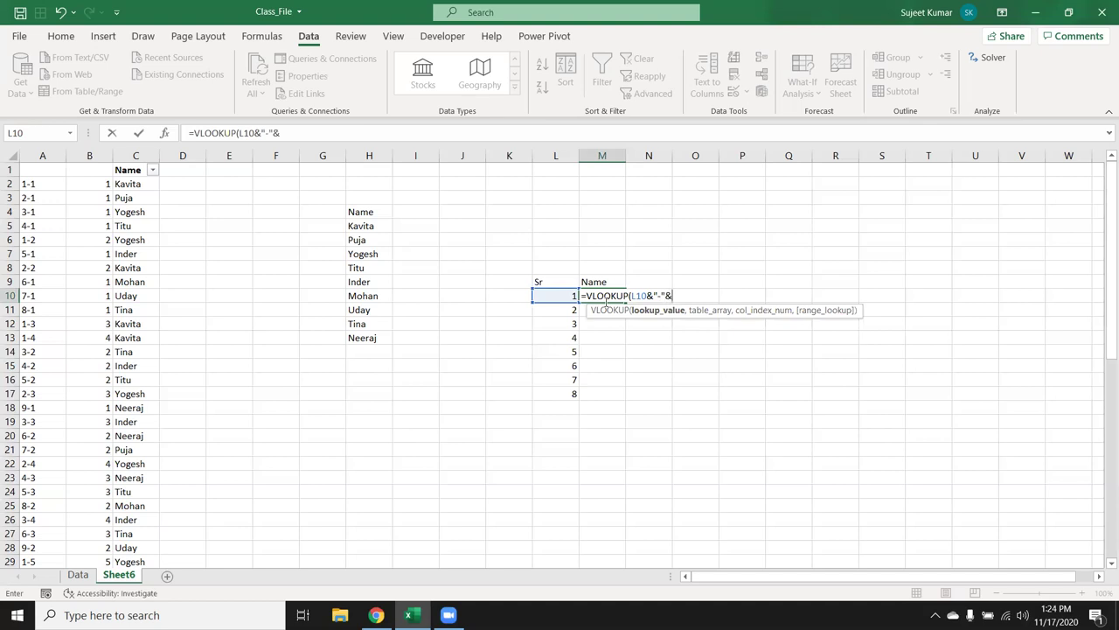
type("1,")
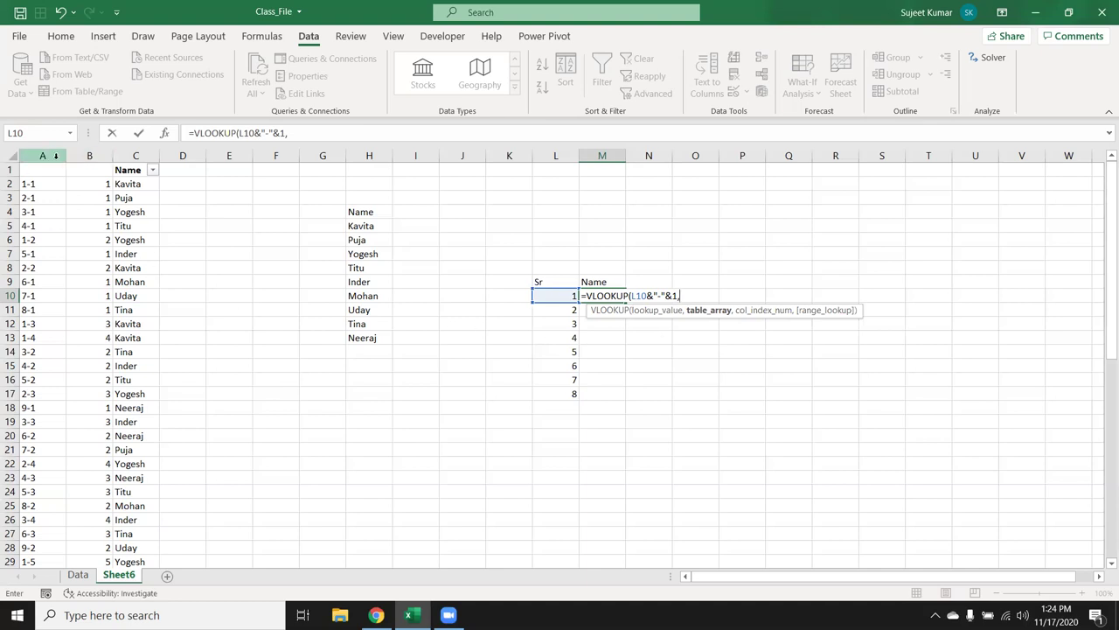
left_click_drag(56, 155, 114, 155)
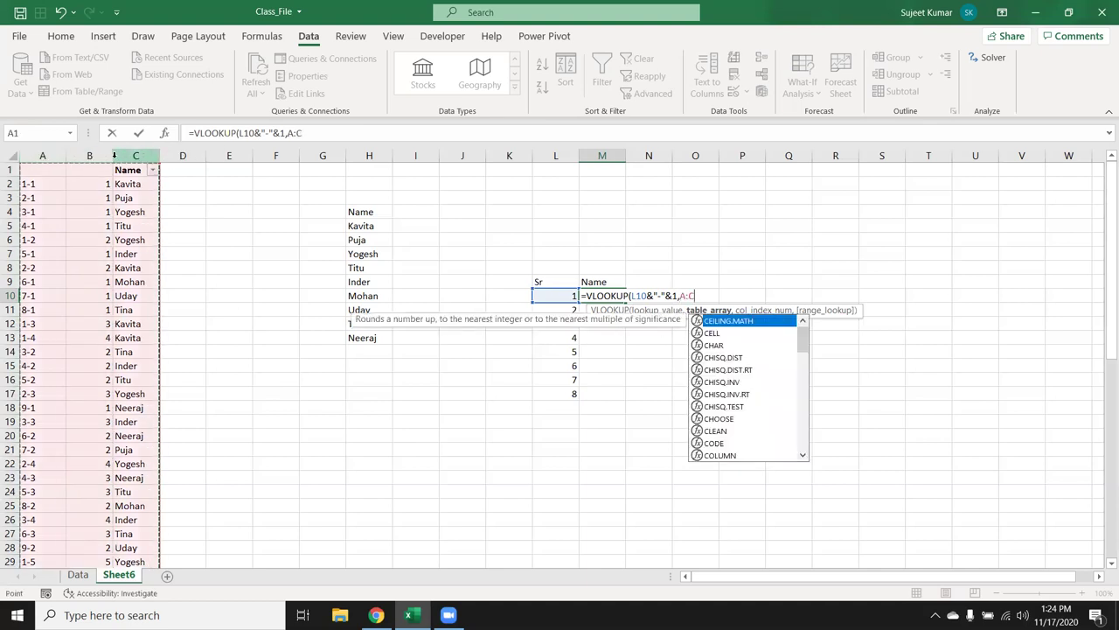
type(",2,0")
key("Return")
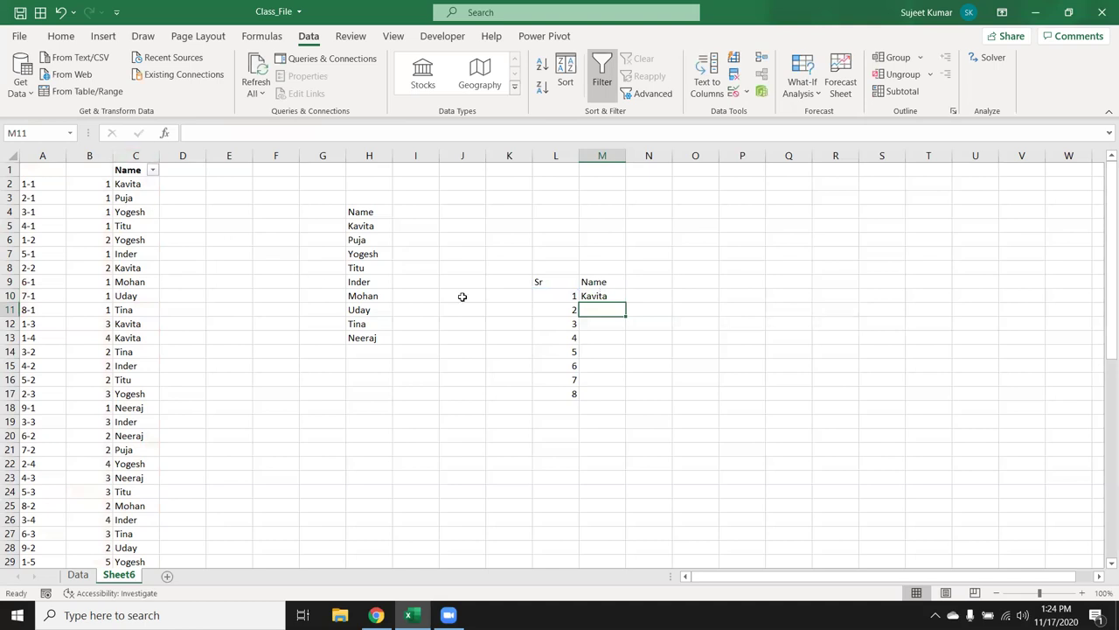
left_click(594, 296)
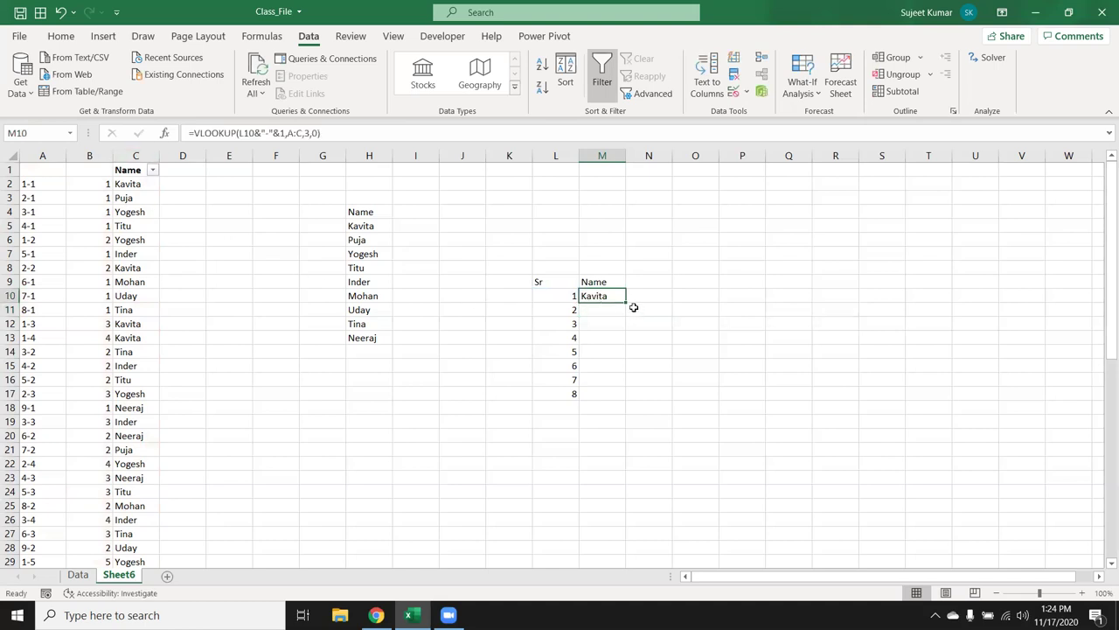
double_click(627, 305)
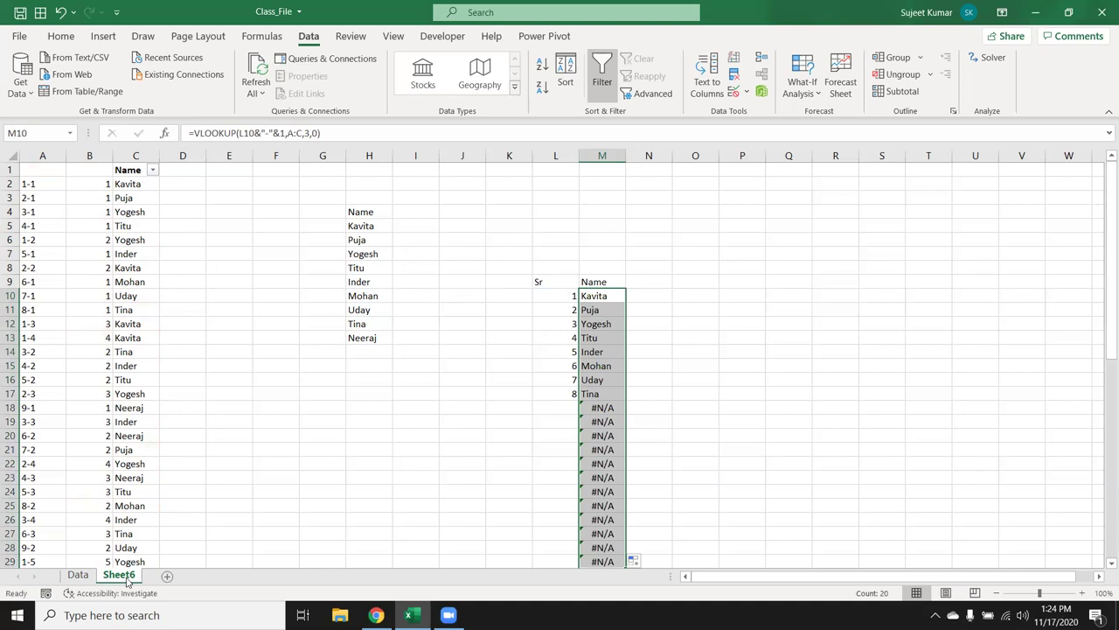
key("Up")
key("Down")
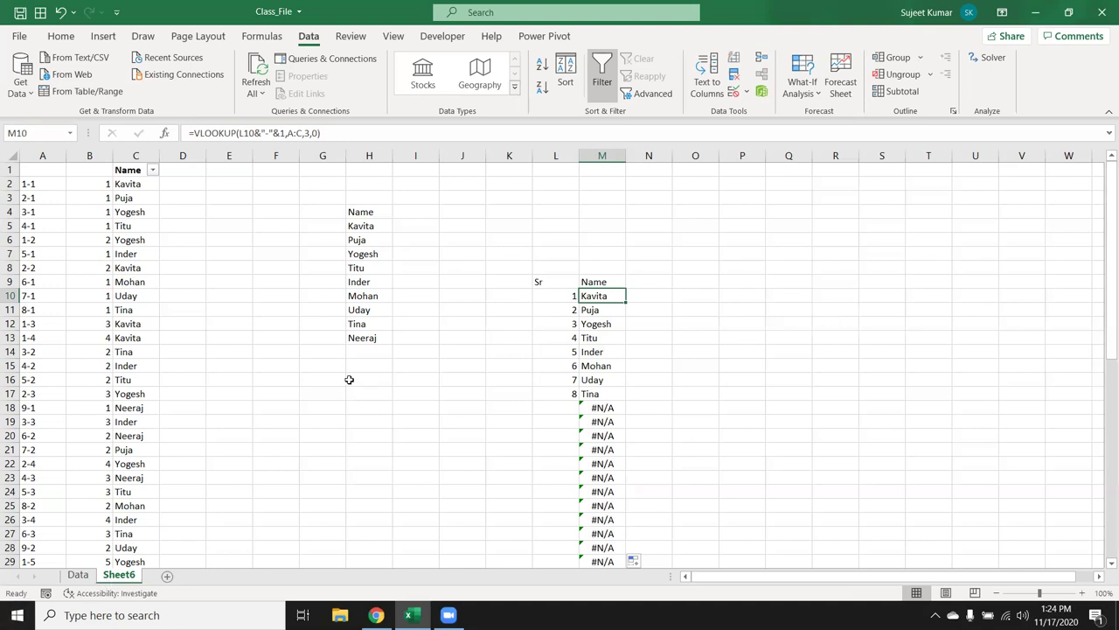
left_click(374, 228)
left_click_drag(374, 228, 378, 337)
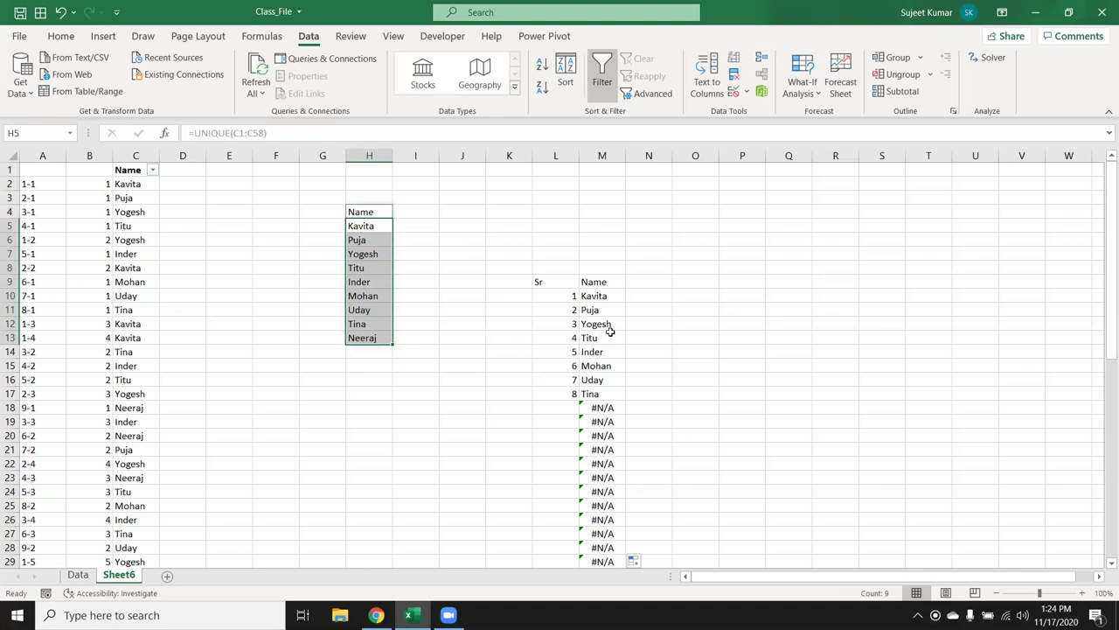
left_click(595, 296)
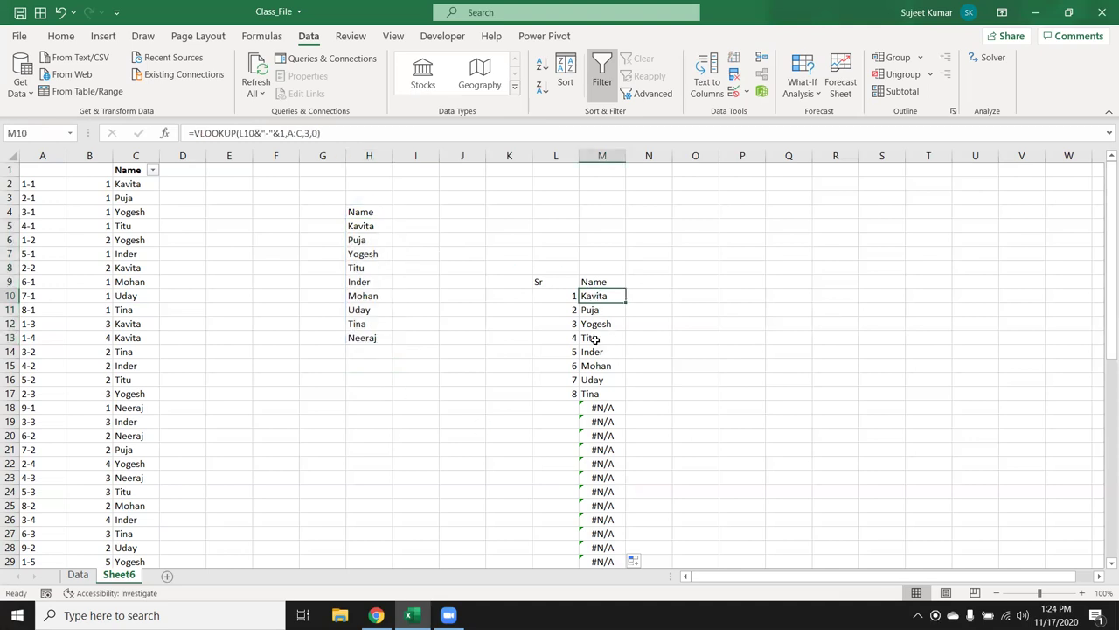
double_click(598, 408)
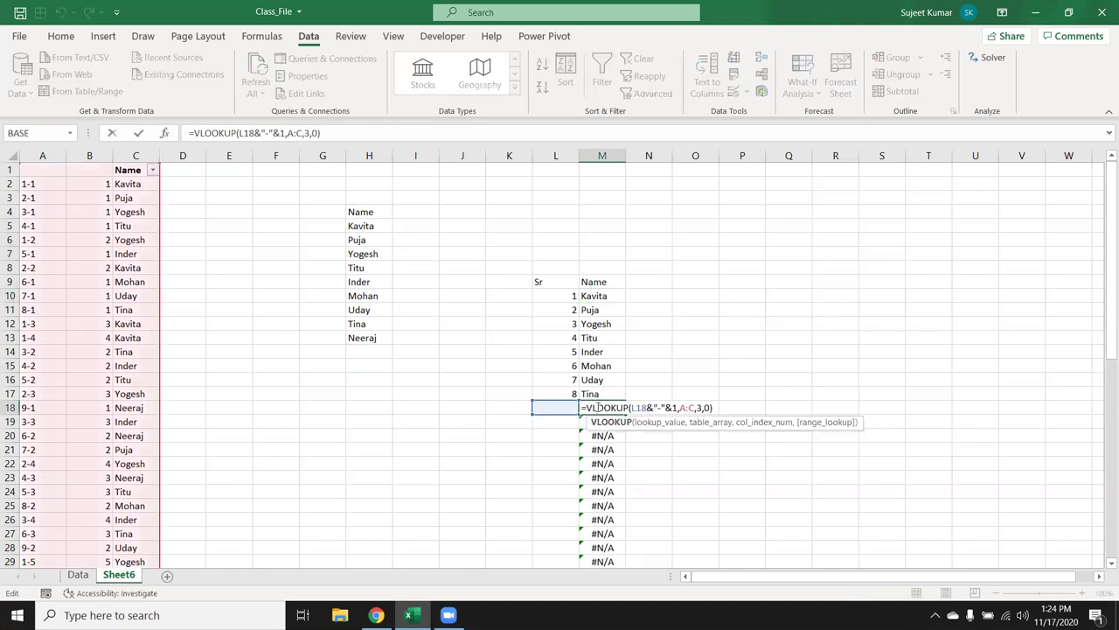
key("Escape")
left_click(615, 393)
double_click(616, 392)
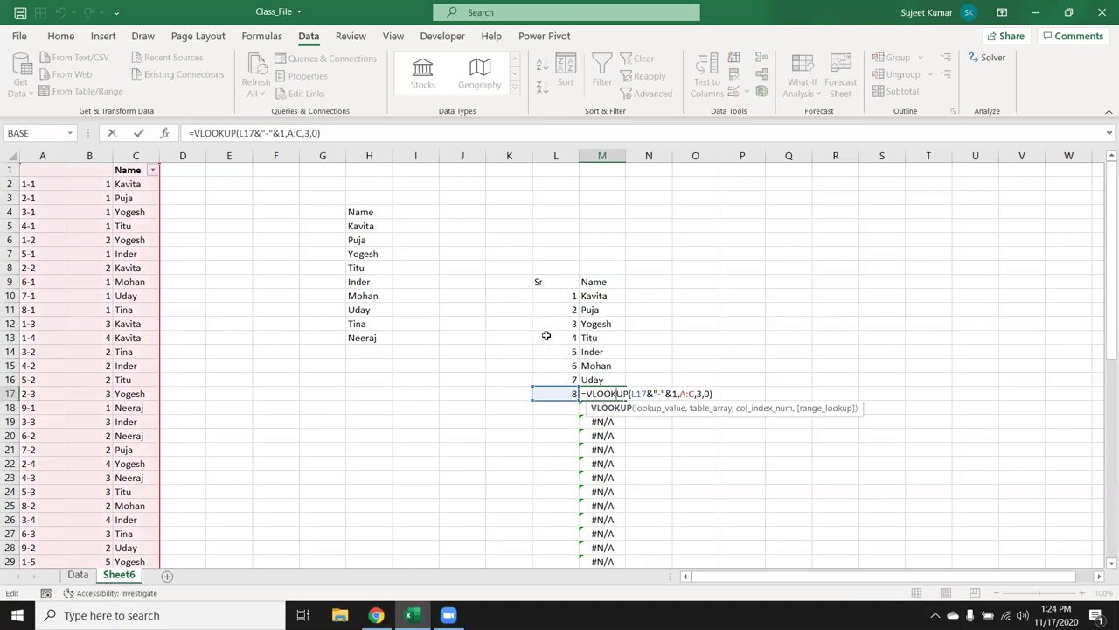
key("Return")
double_click(572, 310)
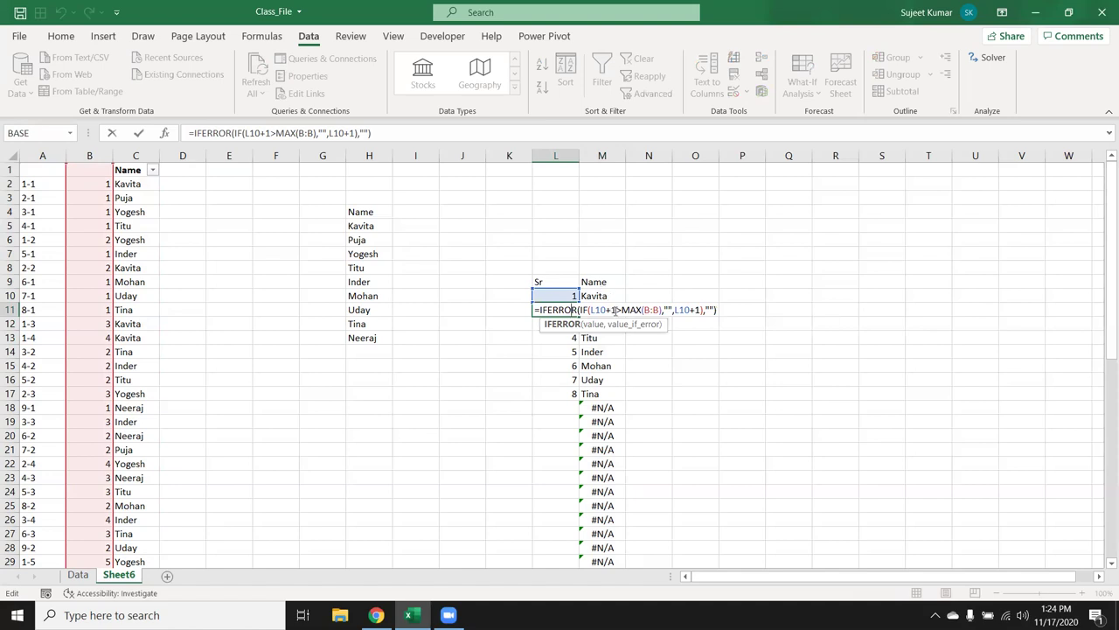
key("Escape")
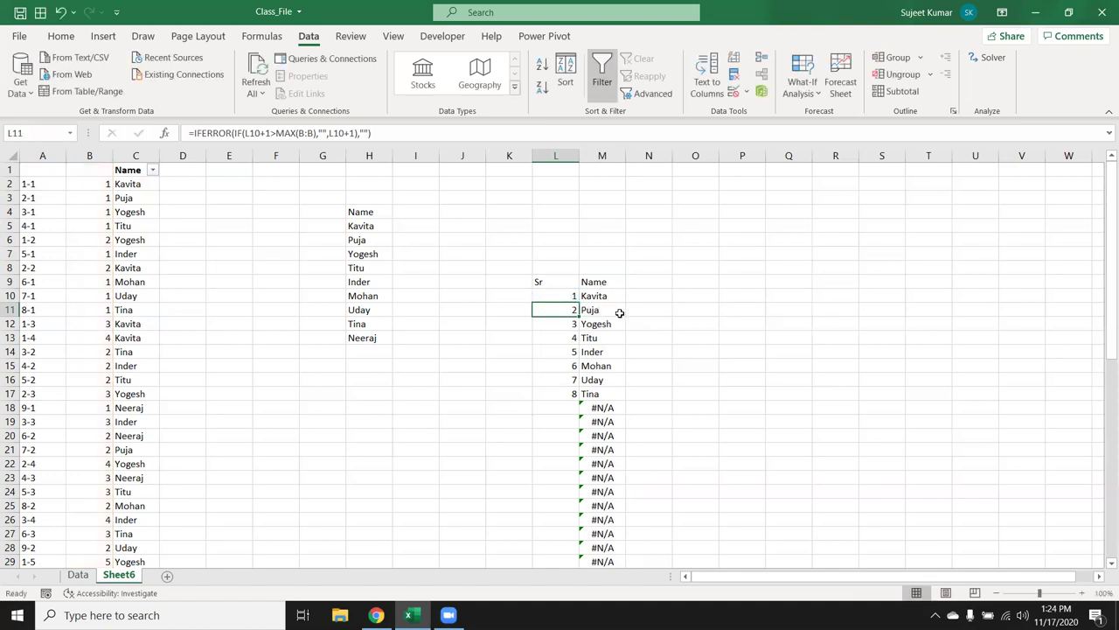
key("Down")
key("Down")
key("Down")
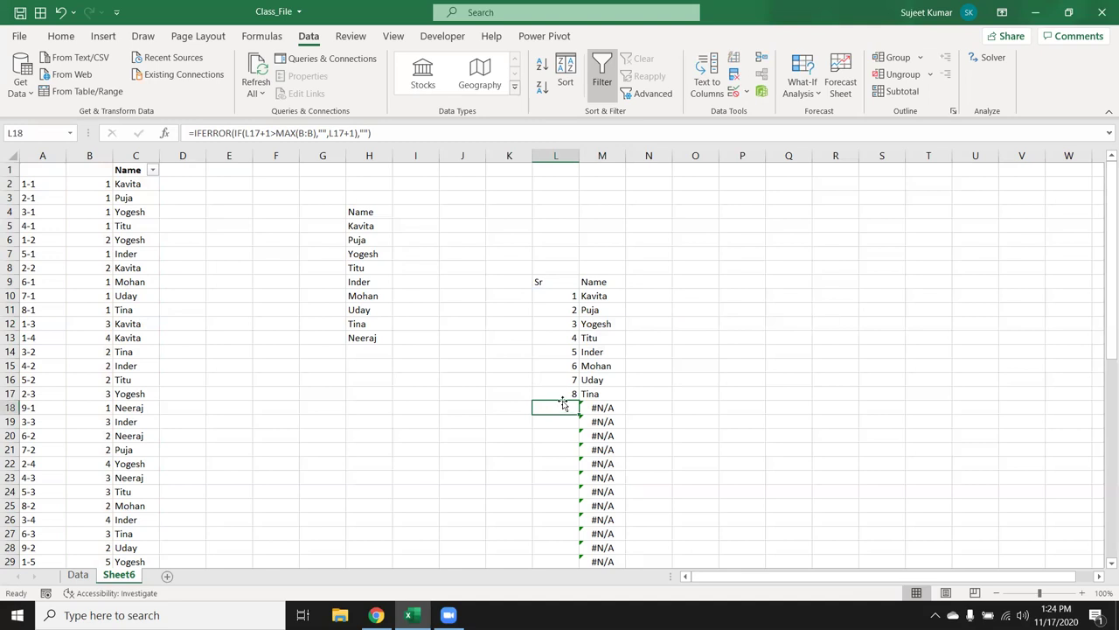
left_click_drag(563, 393, 551, 462)
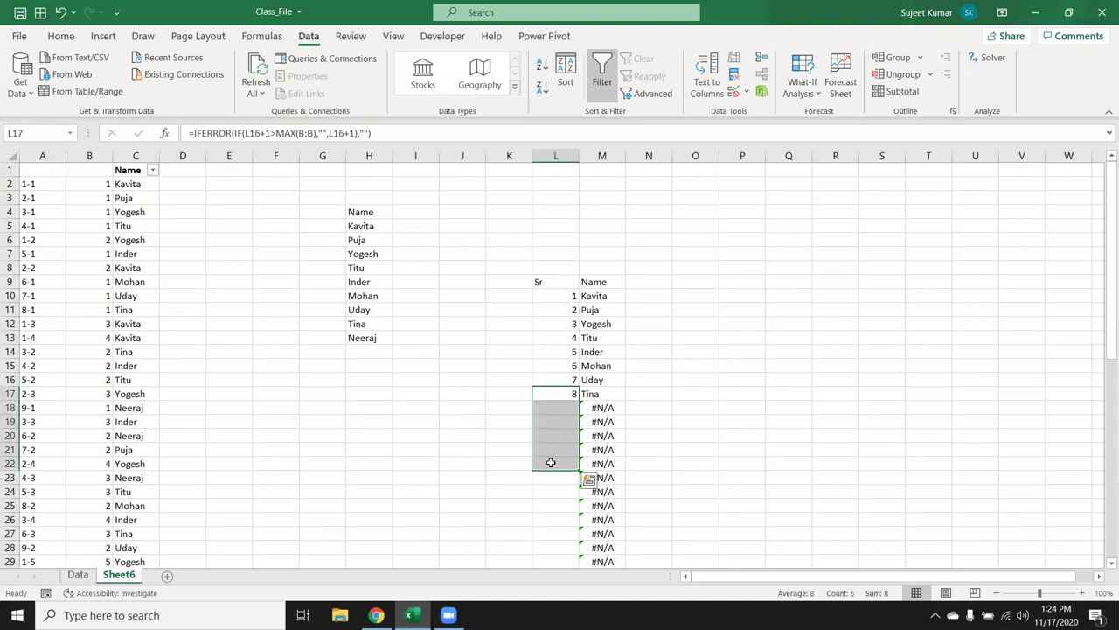
left_click(574, 308)
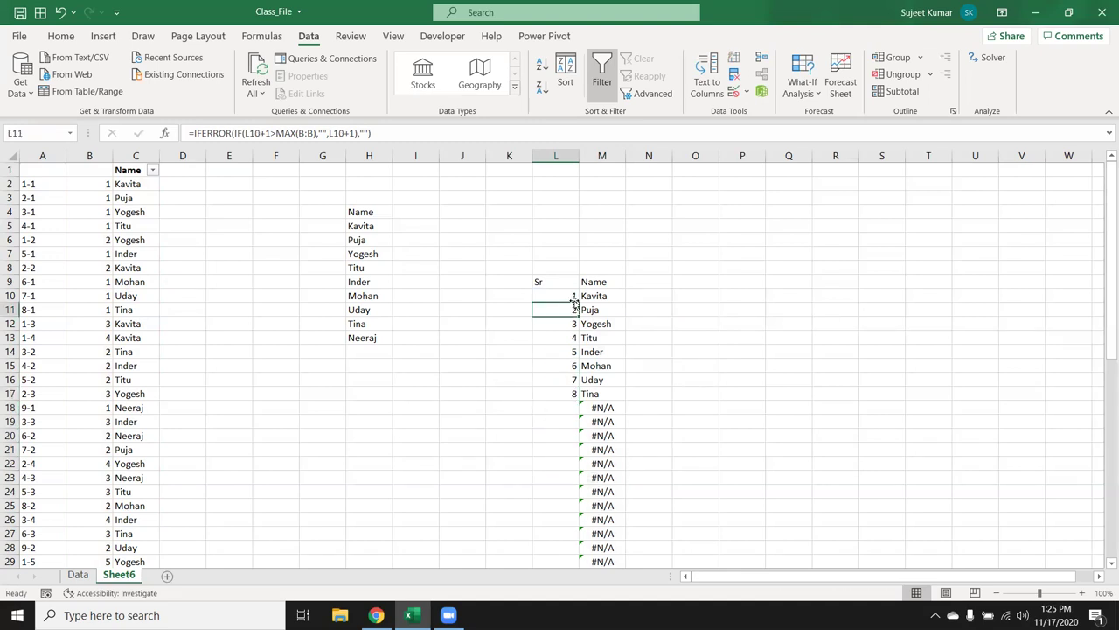
Start a test formula in L3, abandon it, and return to the L11 formula
left_click(556, 210)
left_click(558, 200)
type("=amx")
key("BackSpace")
key("BackSpace")
key("BackSpace")
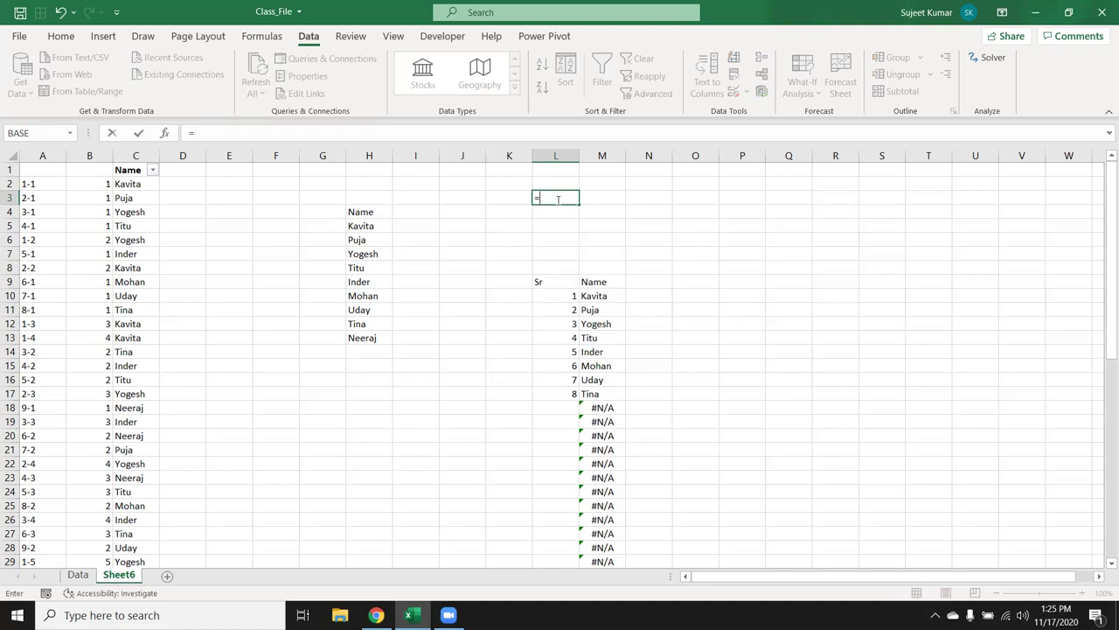
key("Escape")
key("Down")
key("Down")
key("Down")
key("Down")
key("Down")
key("Down")
key("Down")
key("Down")
key("Up")
key("Down")
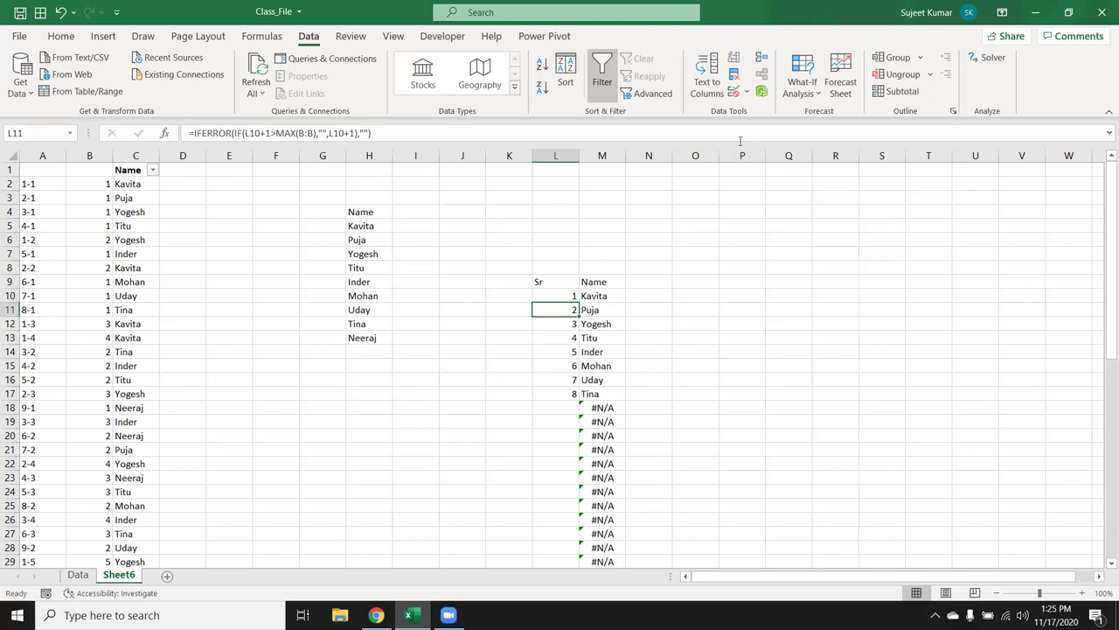
Replace MAX(B:B) with COUNTIF(B:B,1) in L11 and fill it down column L
left_click(317, 133)
key("BackSpace")
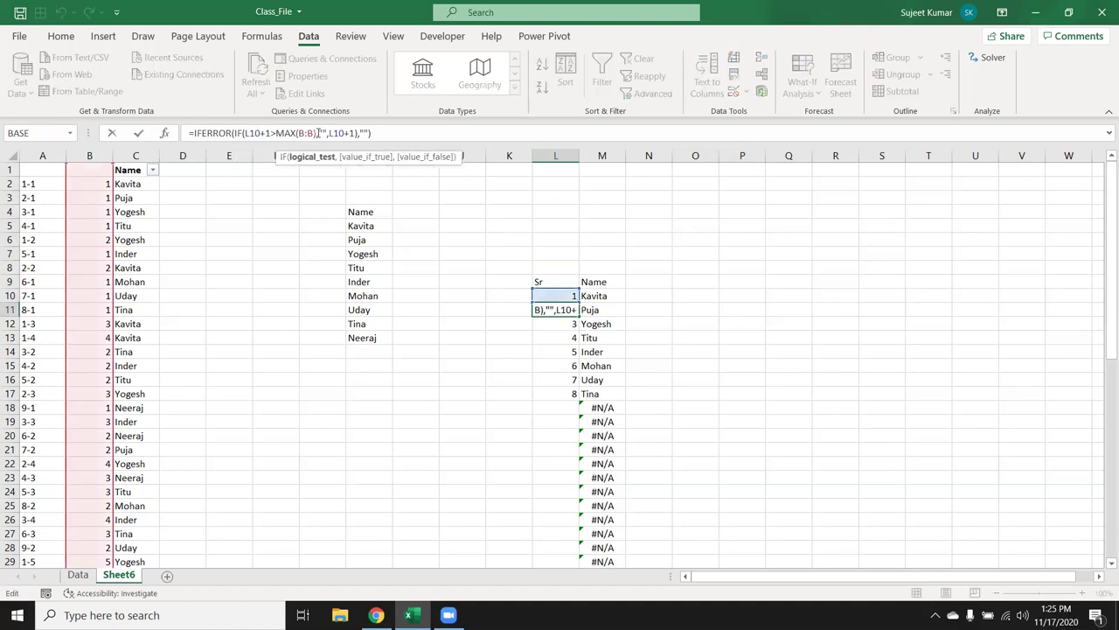
key("BackSpace")
key("BackSpace")
key("BackSpace")
key("BackSpace")
key("BackSpace")
key("BackSpace")
key("BackSpace")
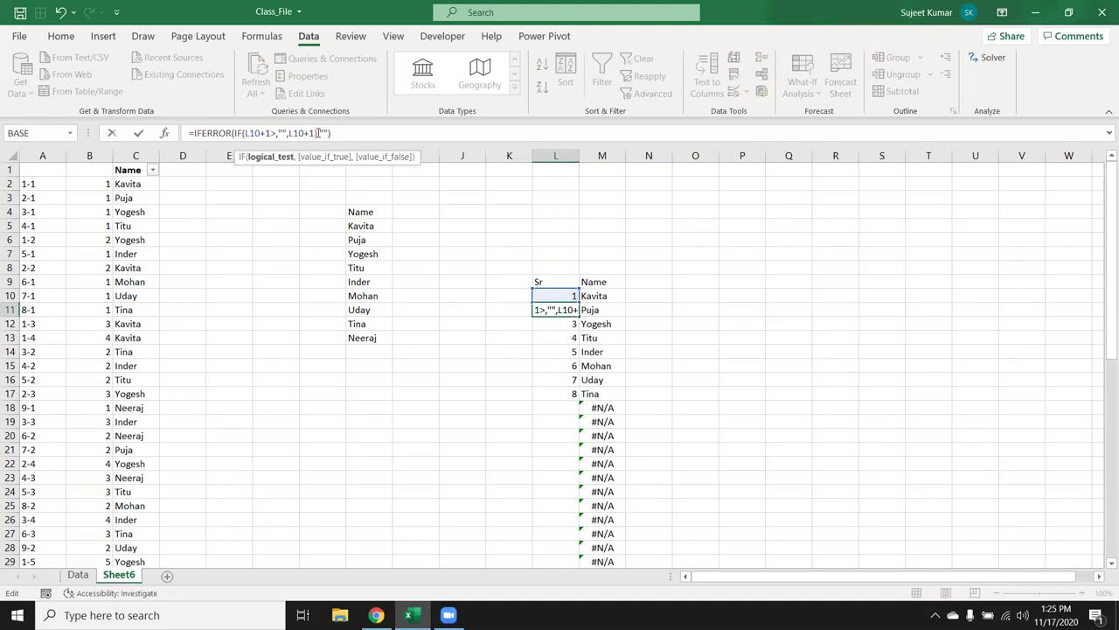
type("cou")
key("Down")
key("Down")
key("Down")
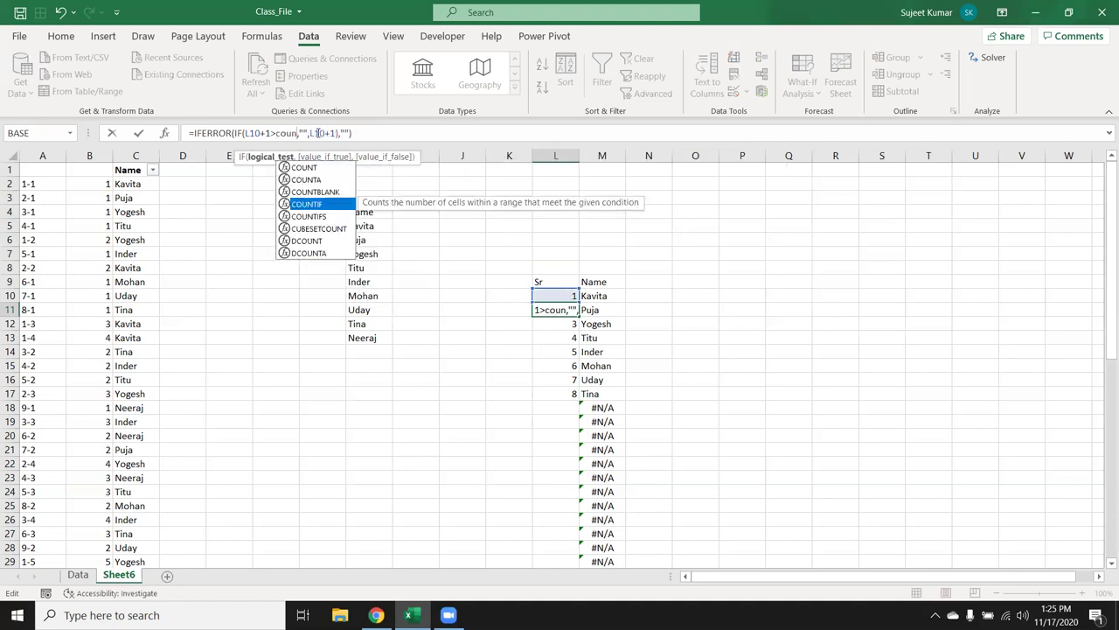
key("Tab")
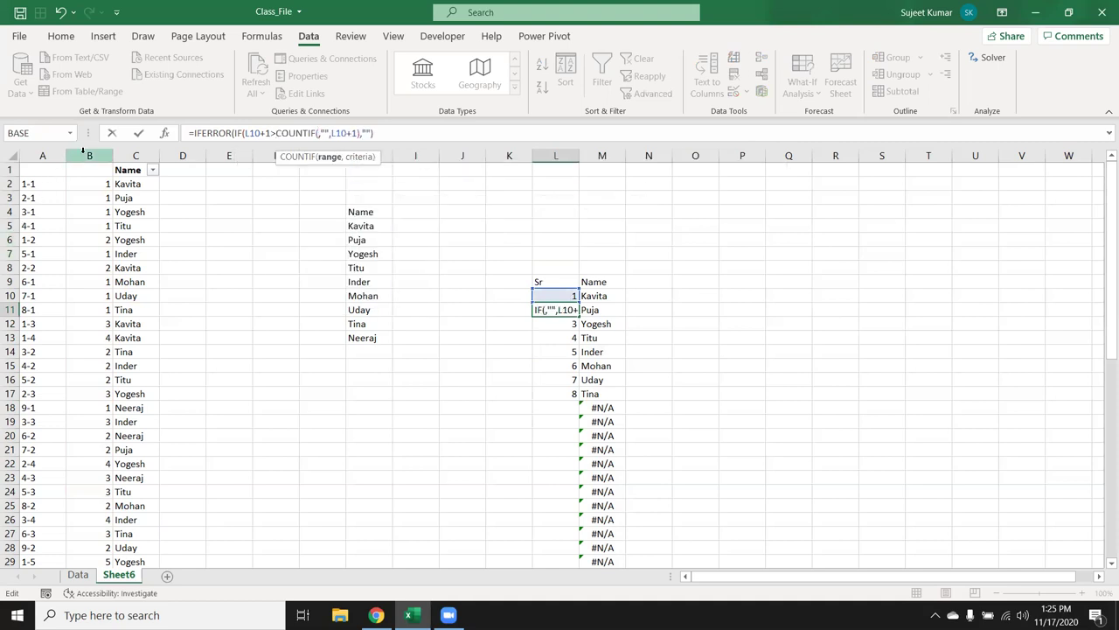
left_click(84, 155)
type("1")
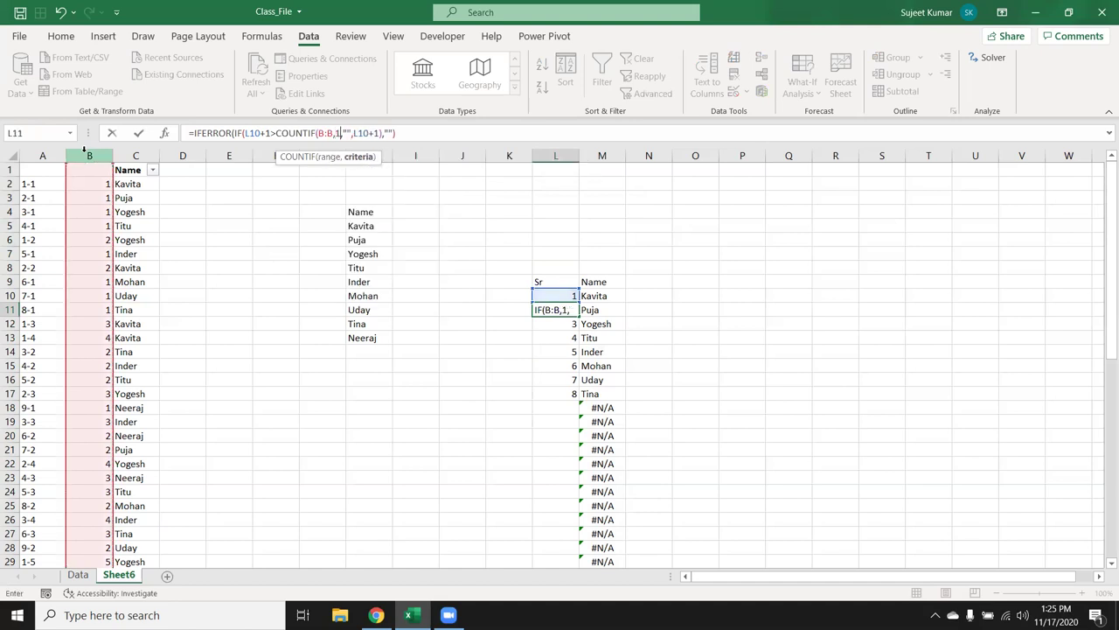
type(")")
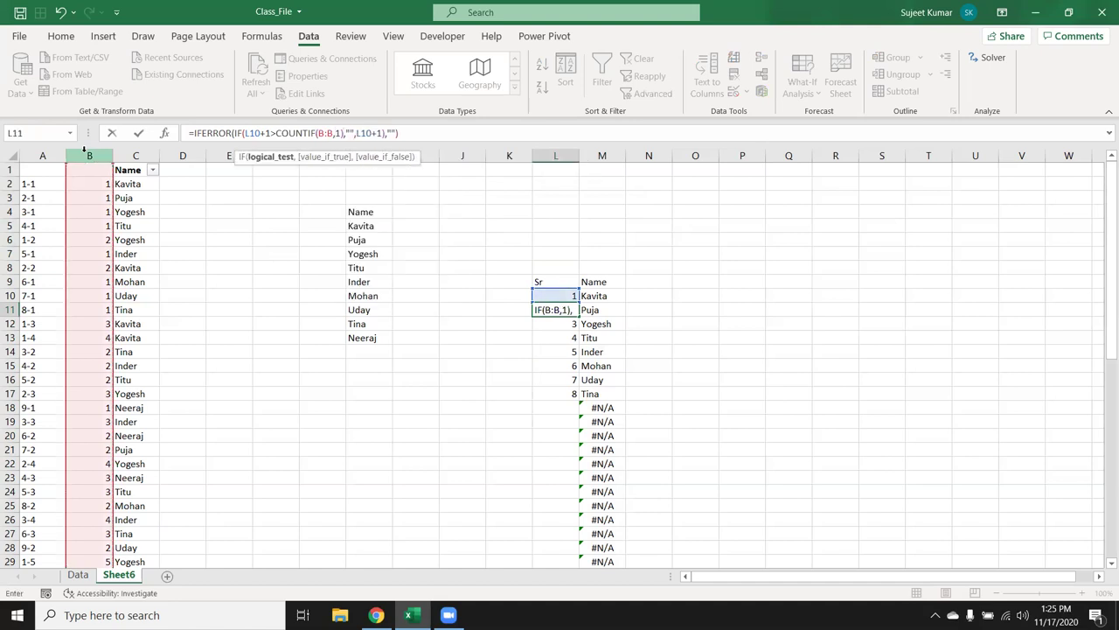
key("Return")
key("Up")
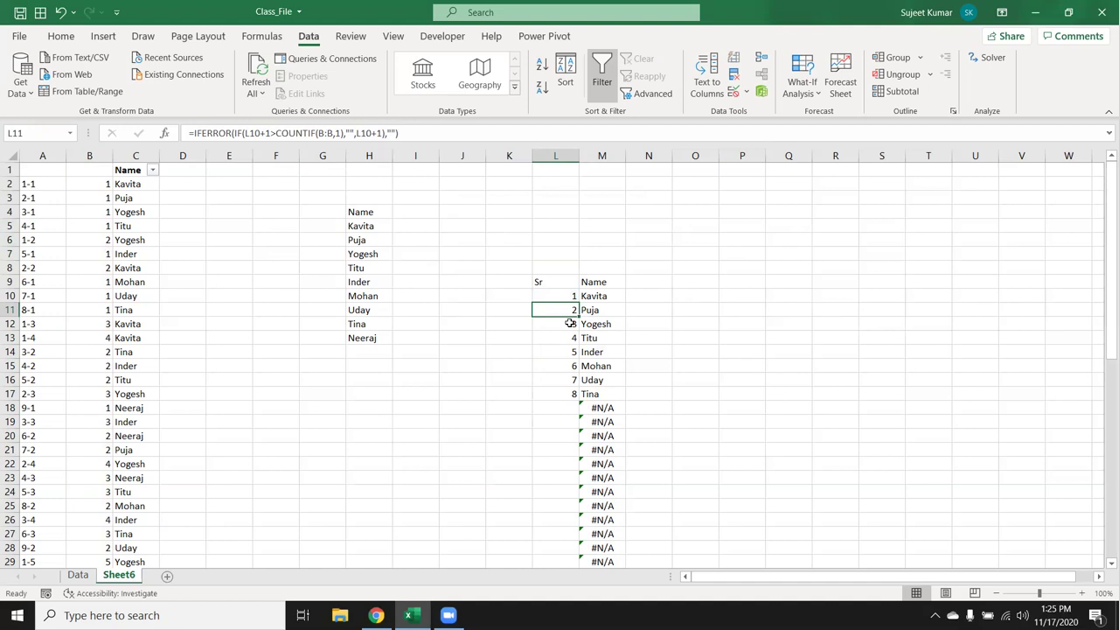
double_click(577, 316)
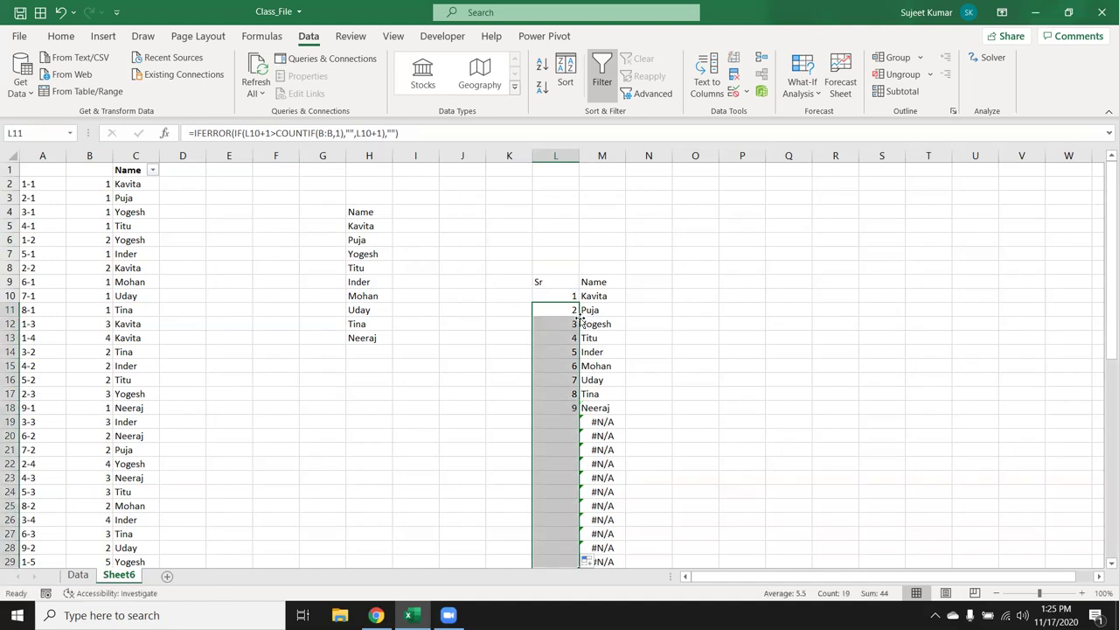
Change M10 to =IFERROR(VLOOKUP(L10&"-"&1,A:C,3,0),"") and fill it down column M
left_click(603, 300)
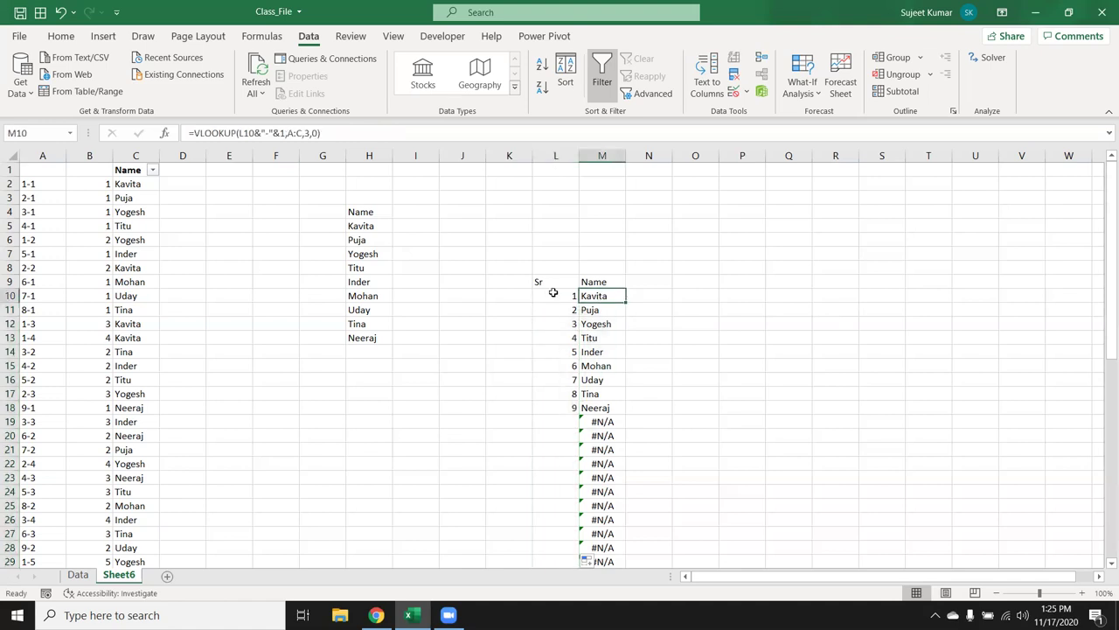
left_click(194, 133)
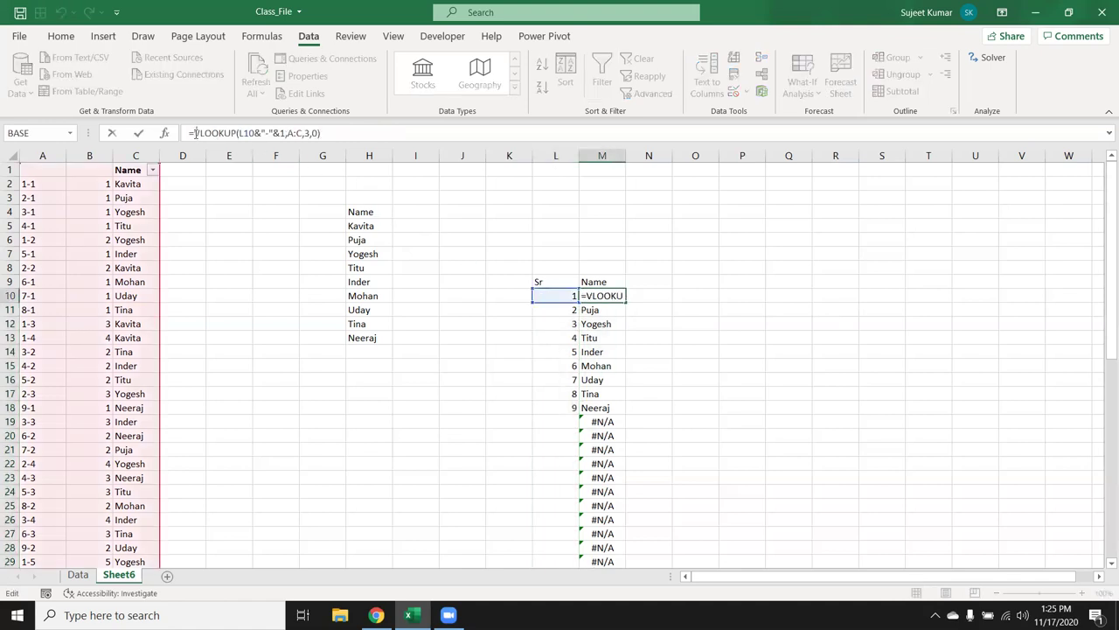
type("if")
key("Down")
key("Tab")
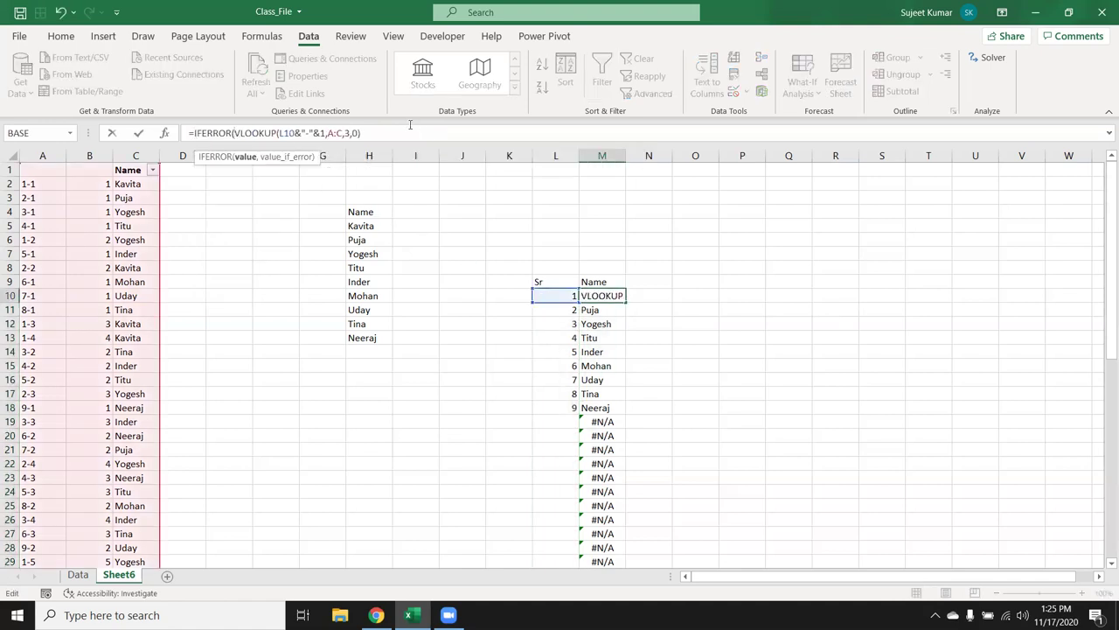
left_click(404, 131)
type("\"\"")
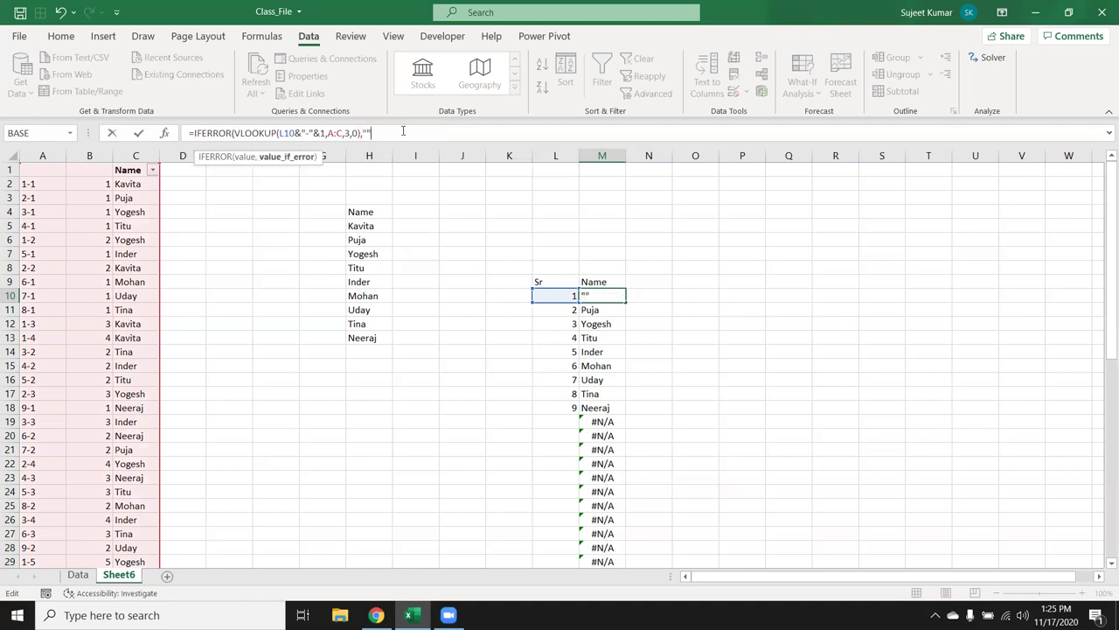
type(")")
key("Return")
key("Up")
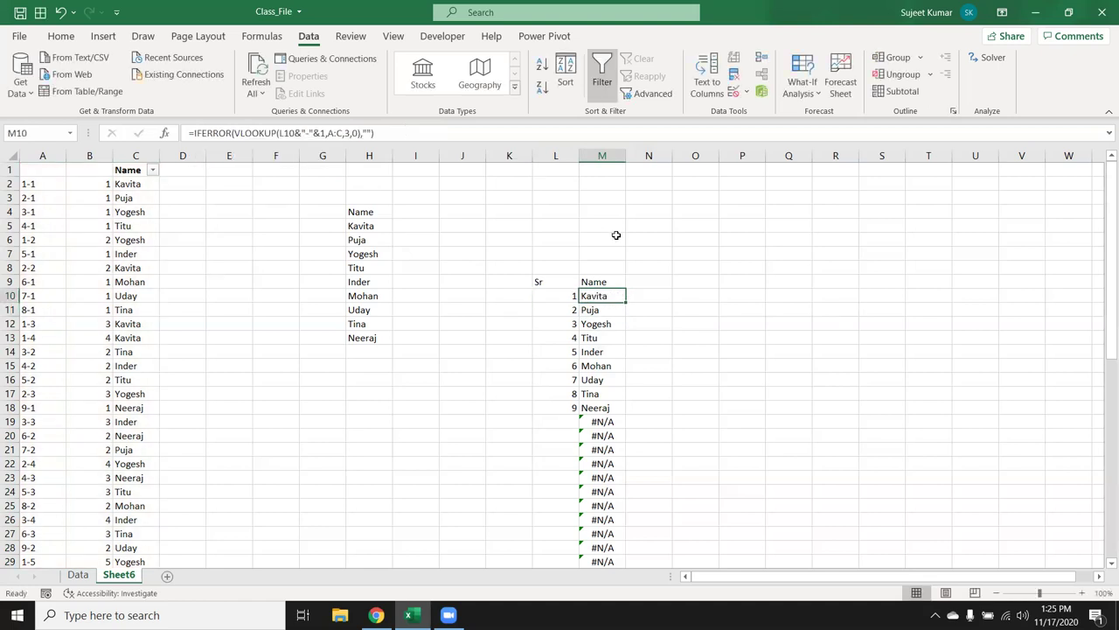
double_click(625, 303)
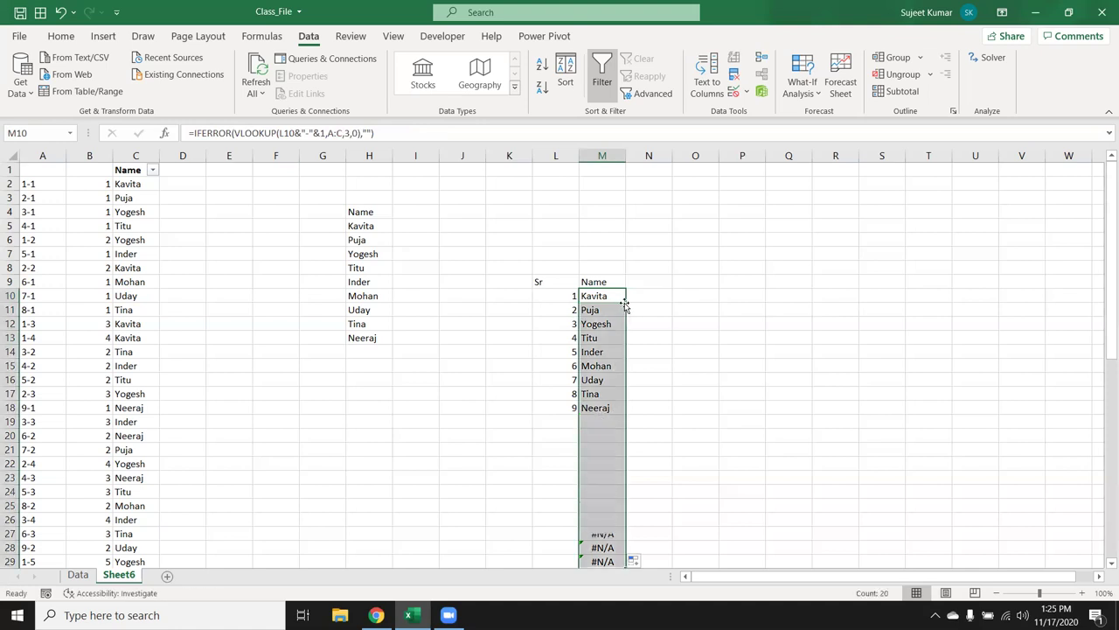
left_click(109, 196)
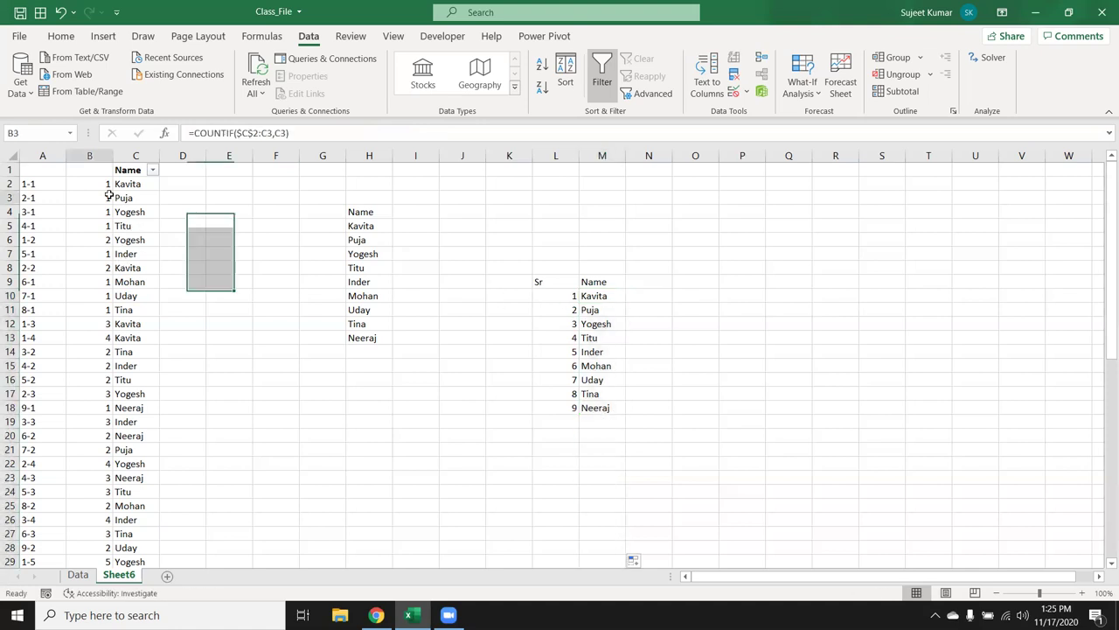
Change Inder to Amit in C7 and Uday to Raju in C10, leaving Kavita unchanged
left_click(117, 254)
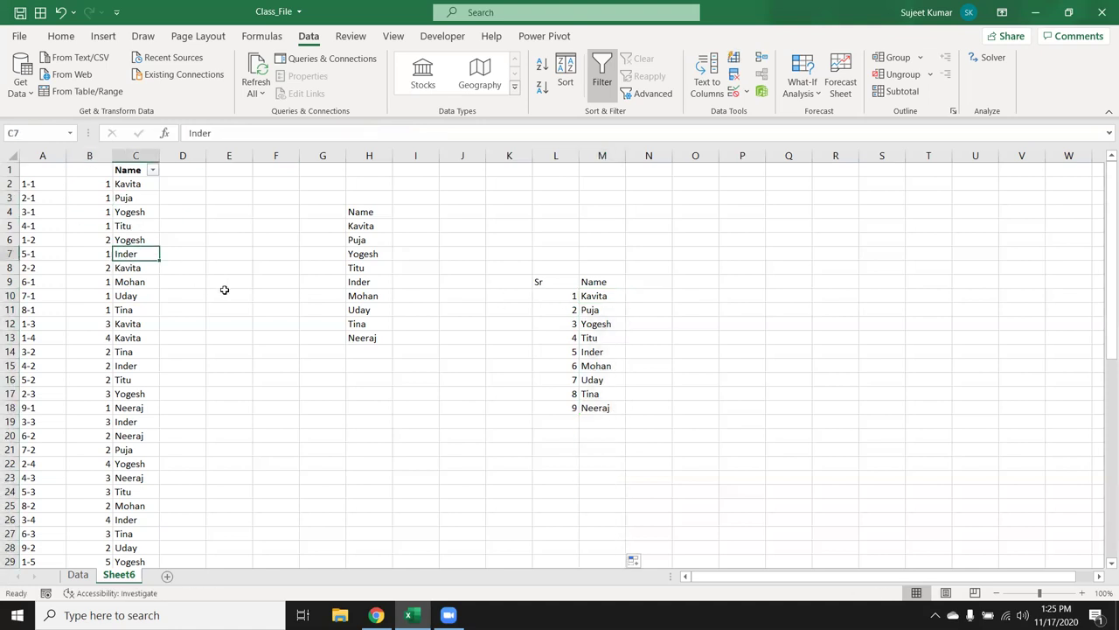
type("Am")
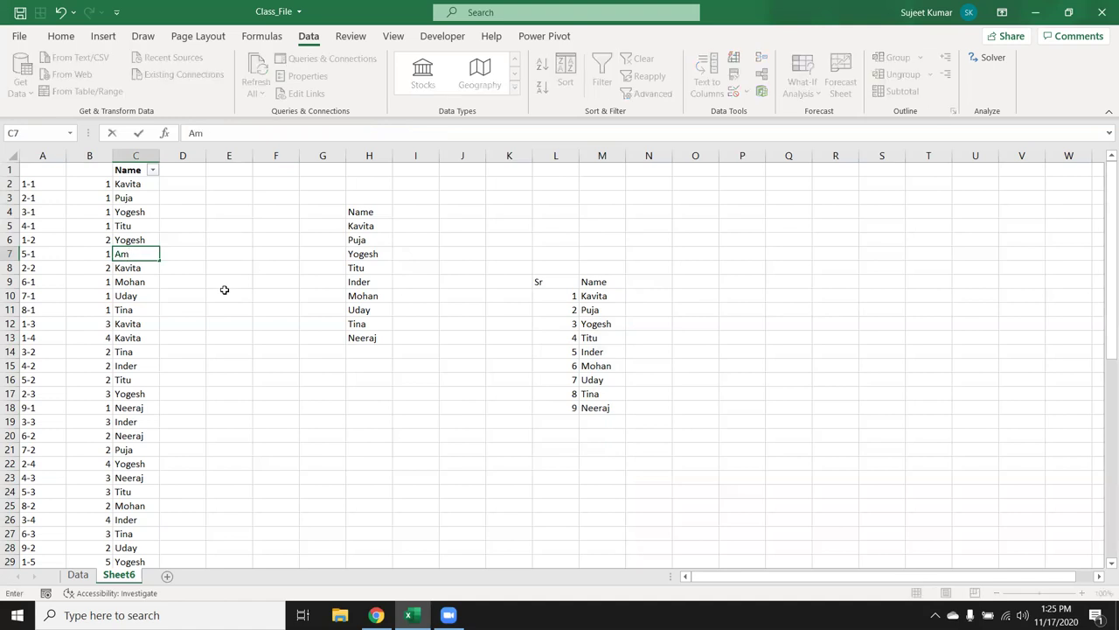
type("it")
key("Return")
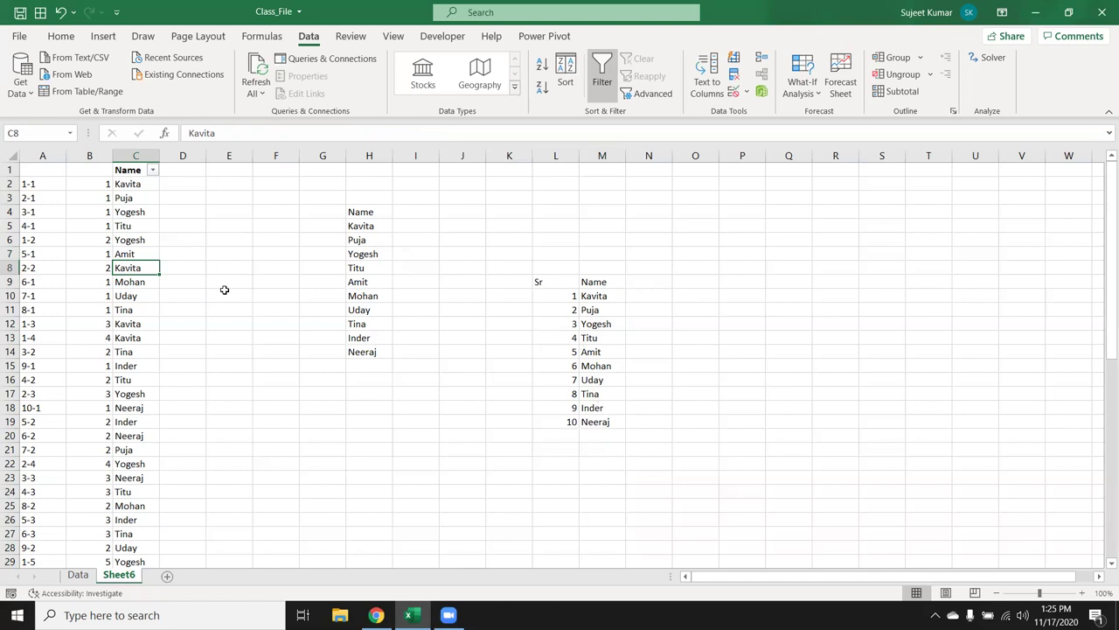
key("Down")
key("Down")
type("Raju")
key("Return")
key("Down")
key("Down")
type("Mohan")
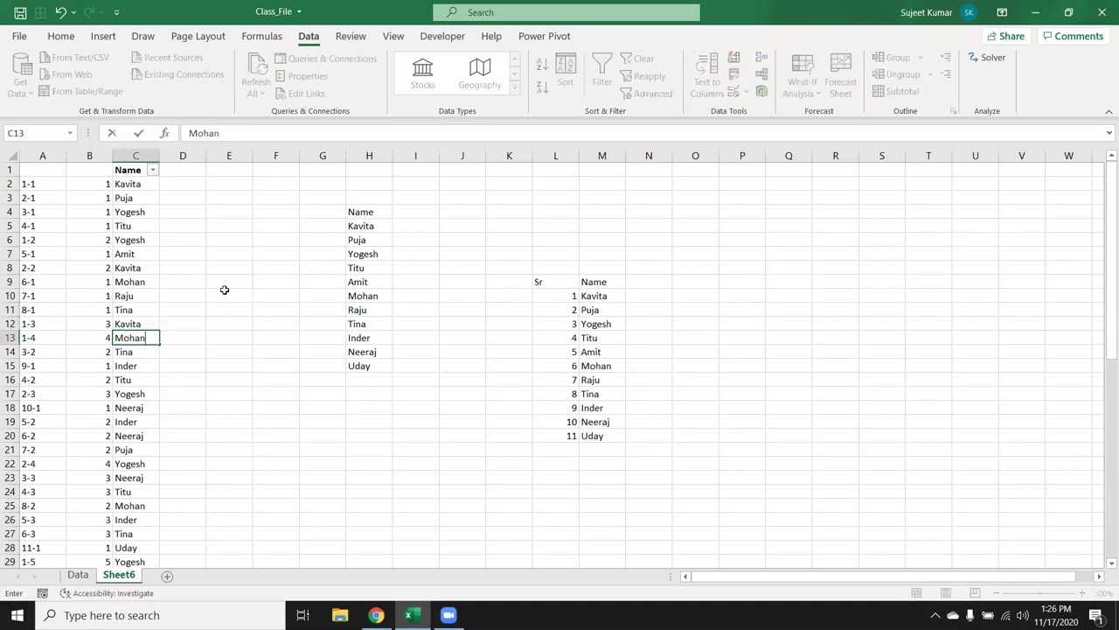
key("Escape")
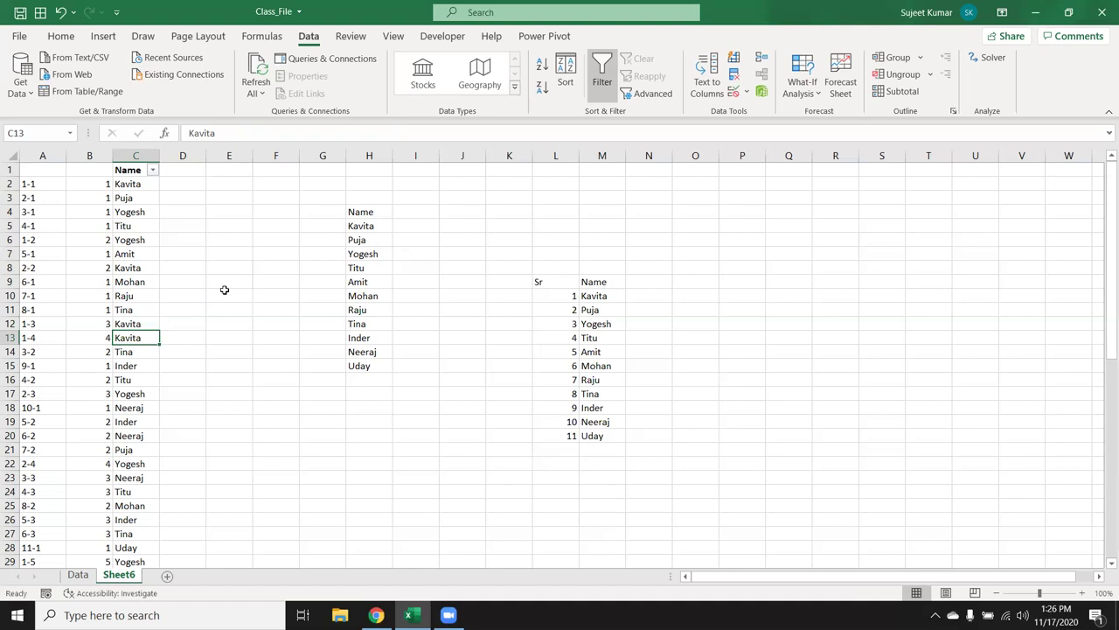